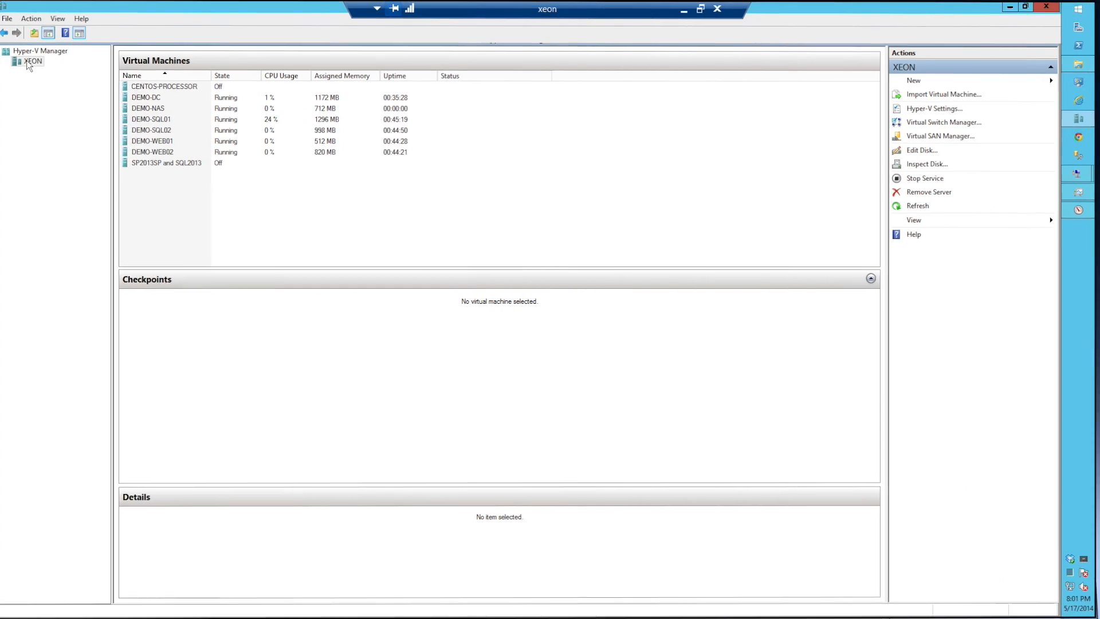
- Start a new virtual machine on XEON named BAALZE-DC01 and specify it as Generation 2
right_click(30, 60)
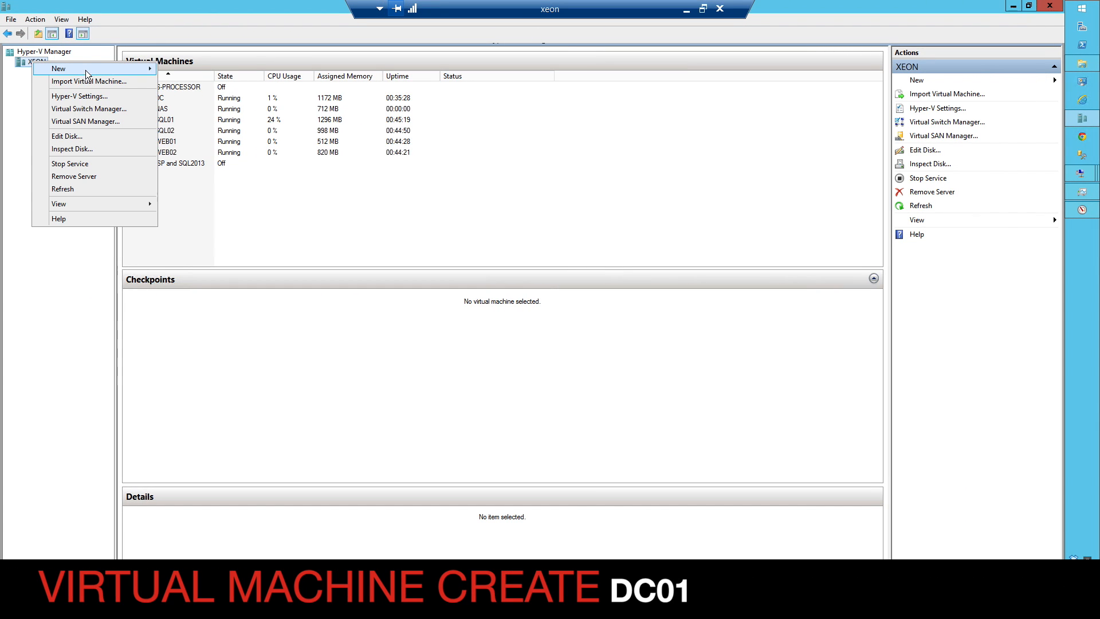
mouse_move(85, 70)
click(191, 68)
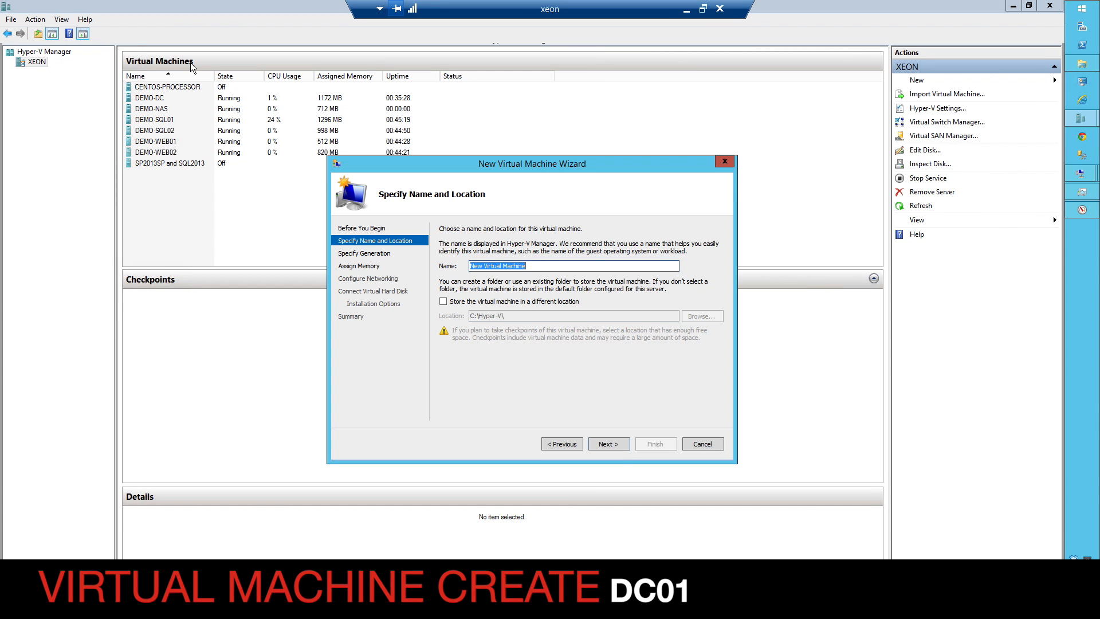
text(BAALZE-)
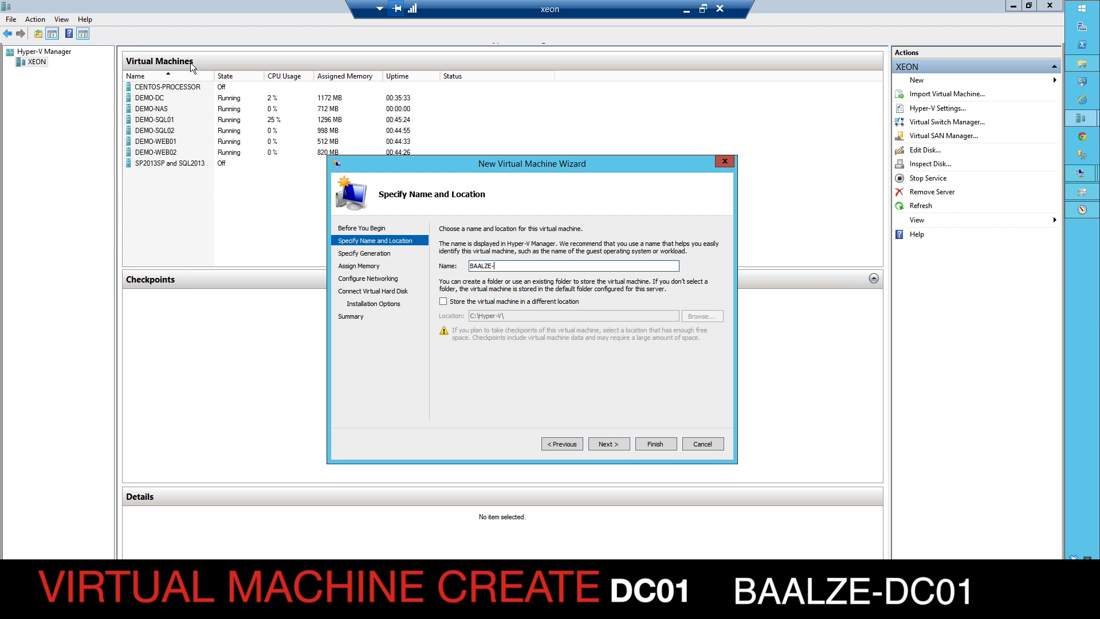
text(DC01)
click(615, 445)
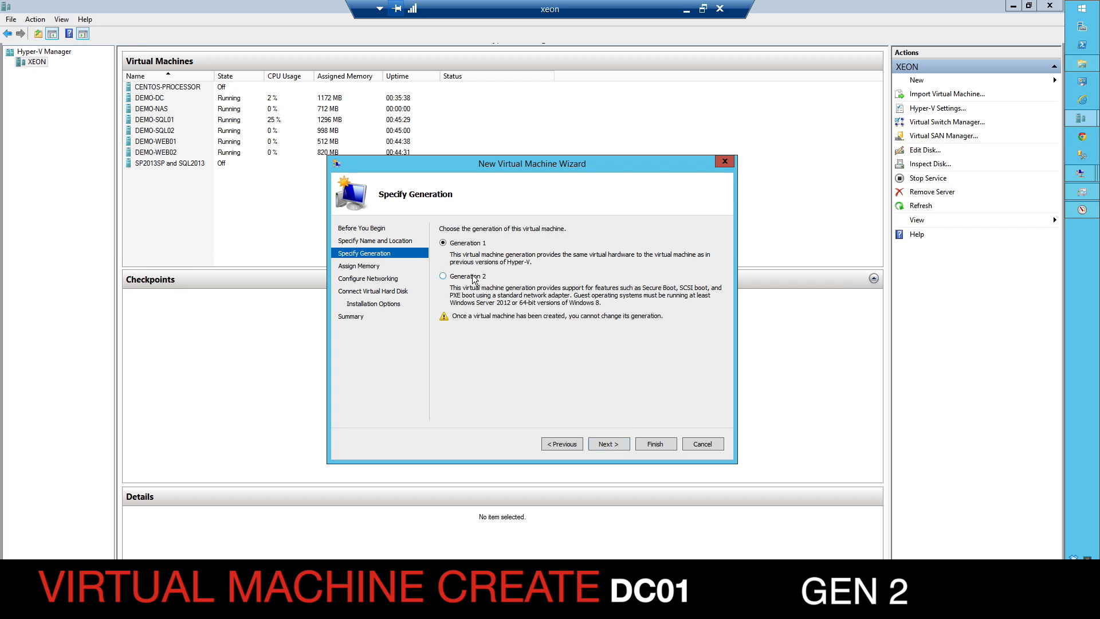
click(444, 276)
click(606, 441)
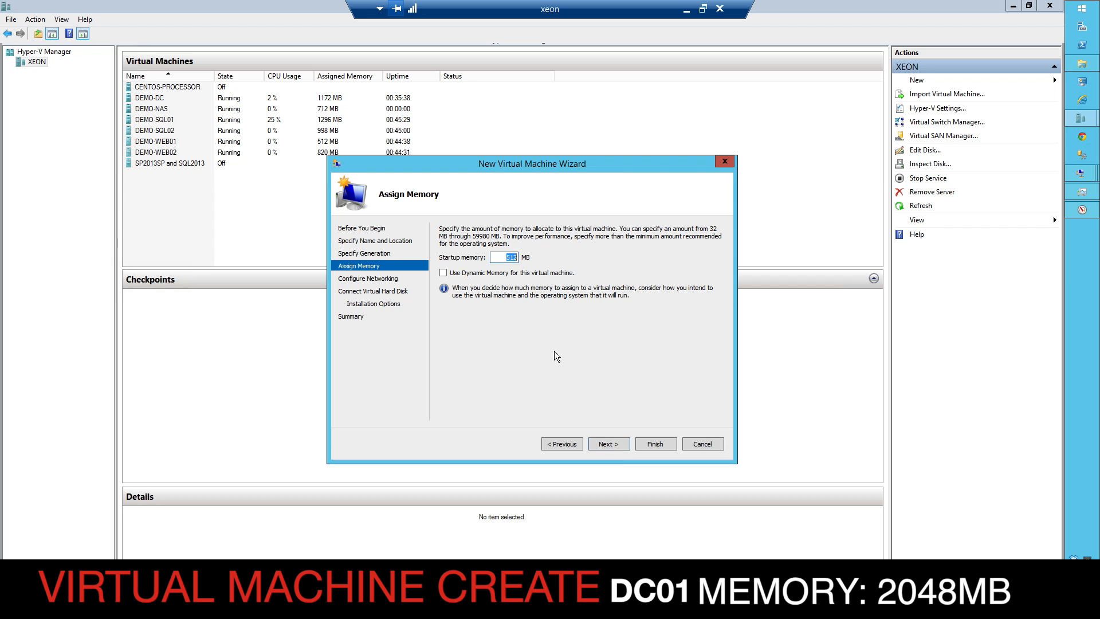
- Assign BAALZE-DC01 2048 MB of startup memory with Dynamic Memory enabled, and connect its network adapter to EXTERNAL
text(2048)
click(444, 273)
click(618, 446)
click(589, 252)
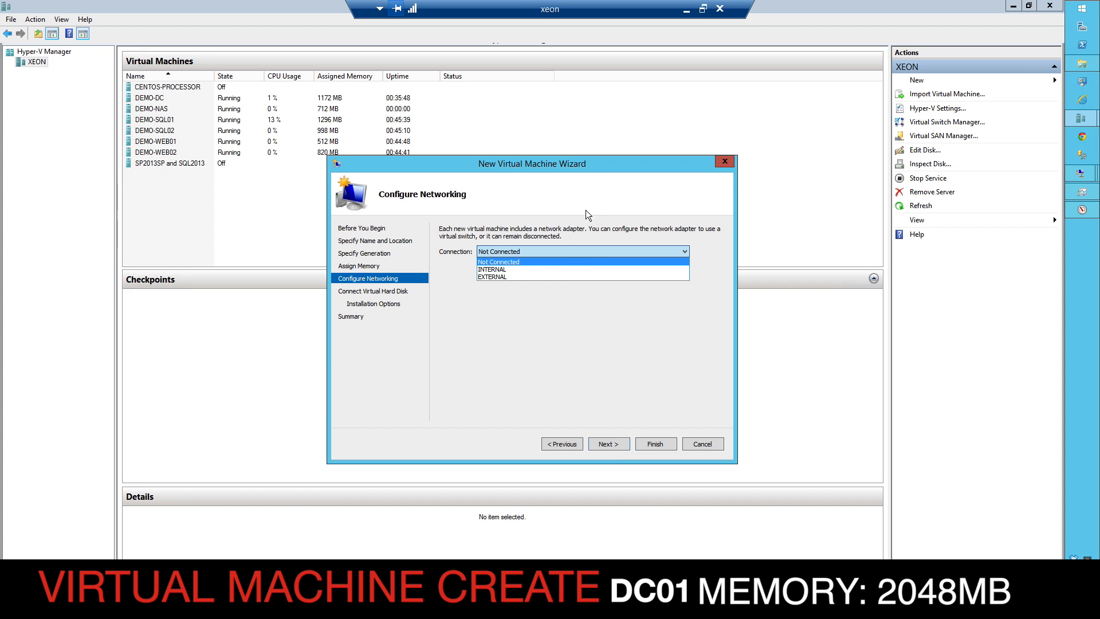
click(535, 276)
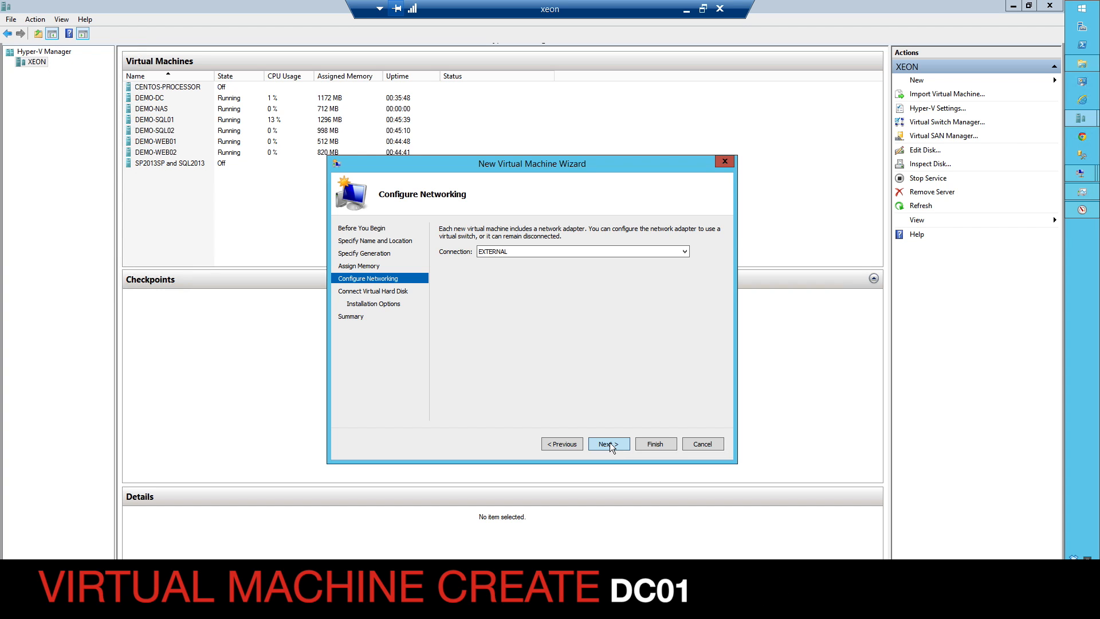
click(609, 442)
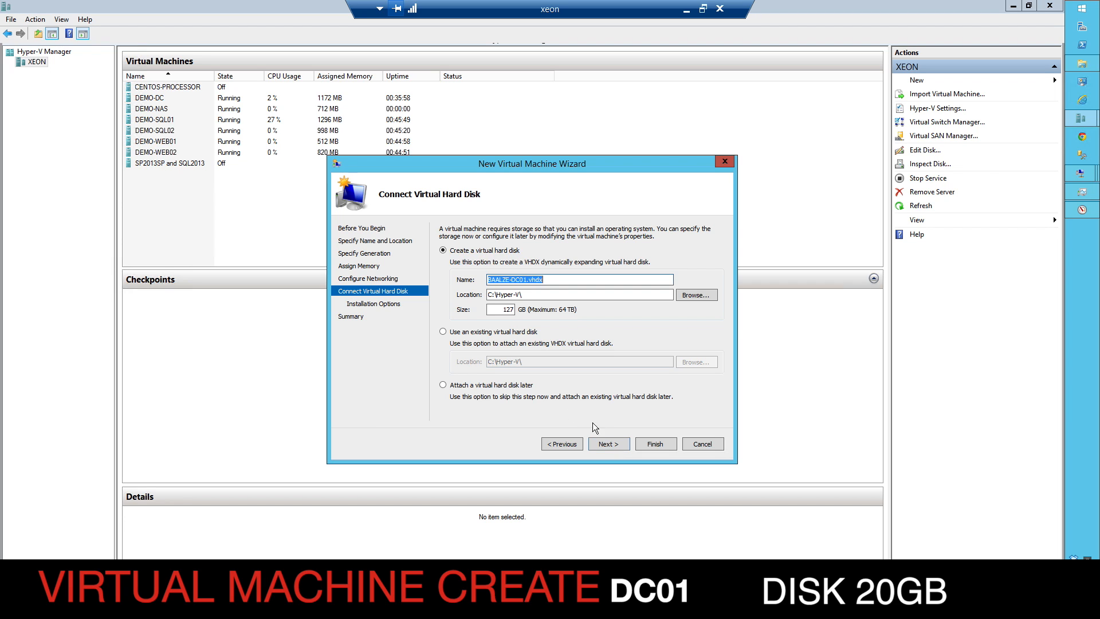
- Use a new virtual hard disk named BAALZE-DC01.vhdx, defer the operating system installation, and create the virtual machine
click(509, 312)
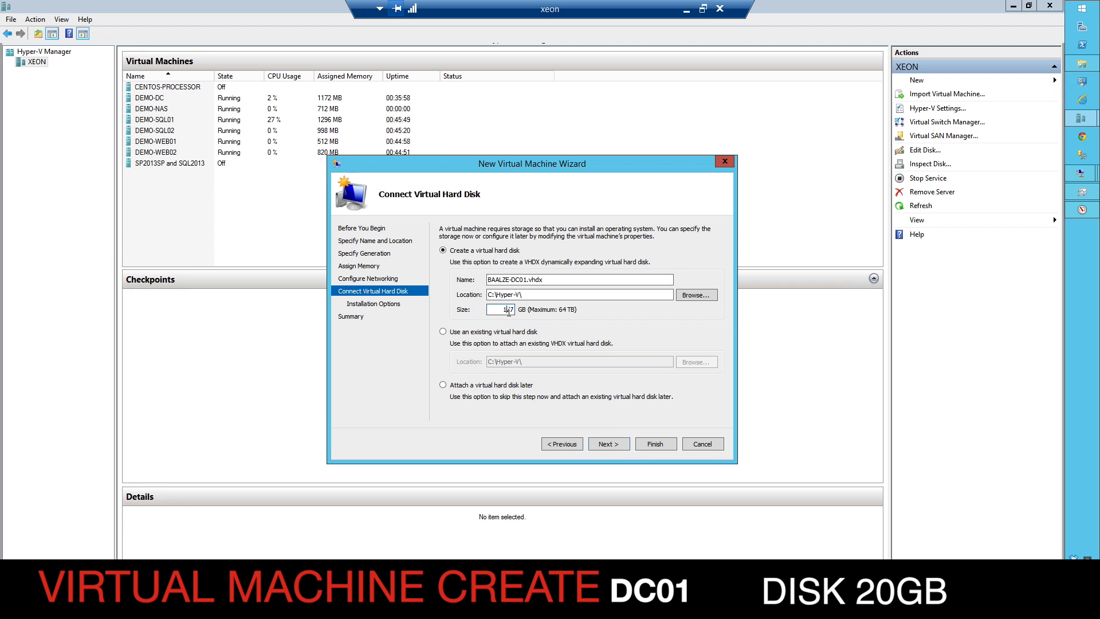
click(618, 445)
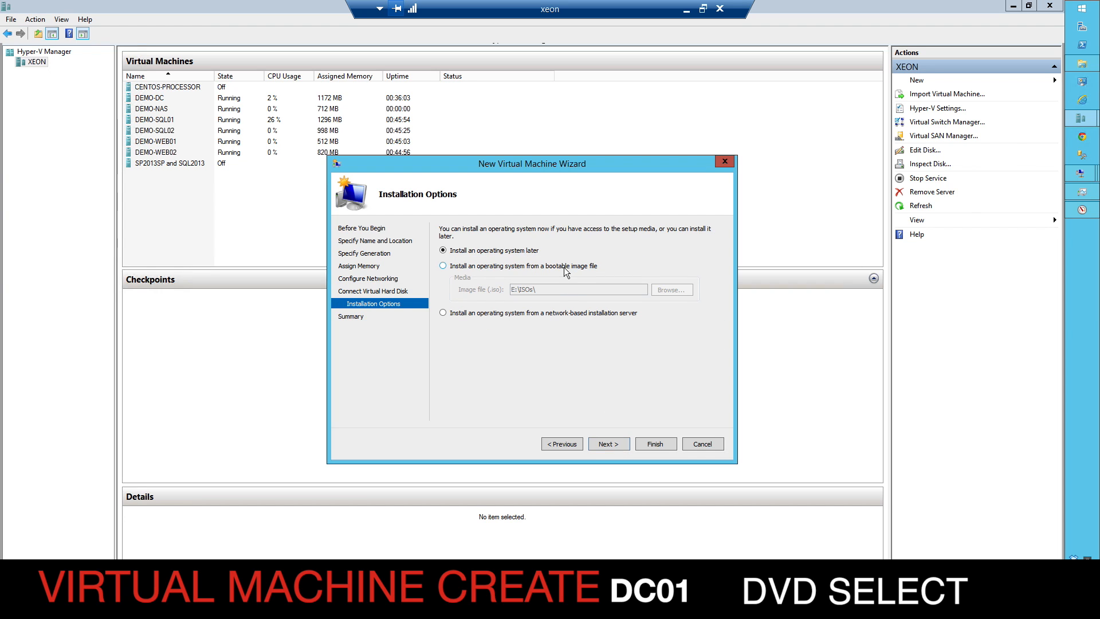
click(603, 442)
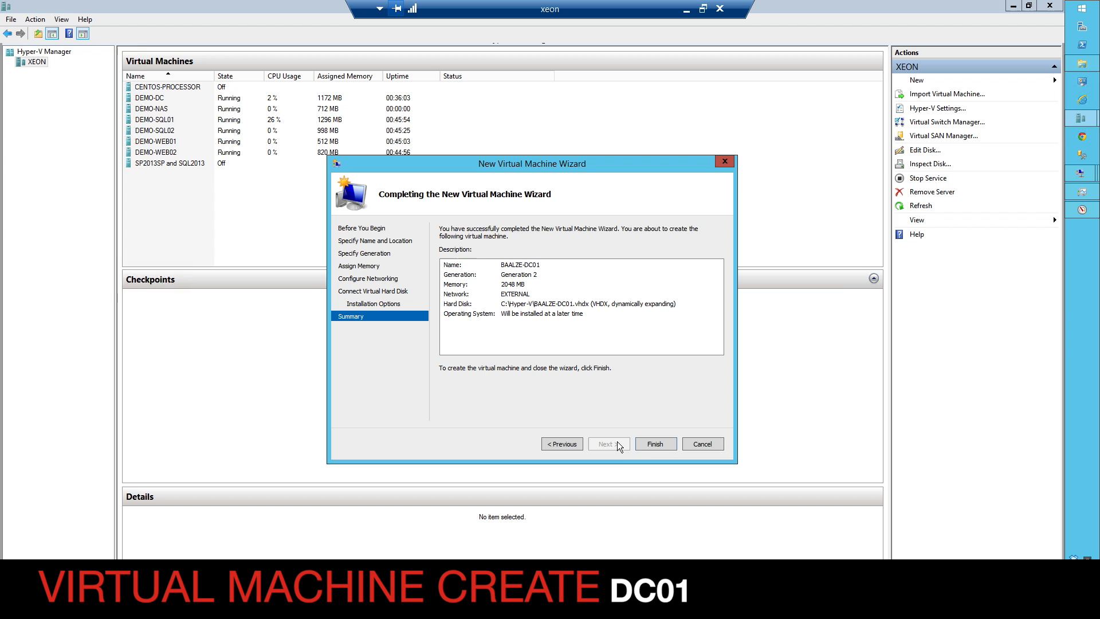
click(653, 445)
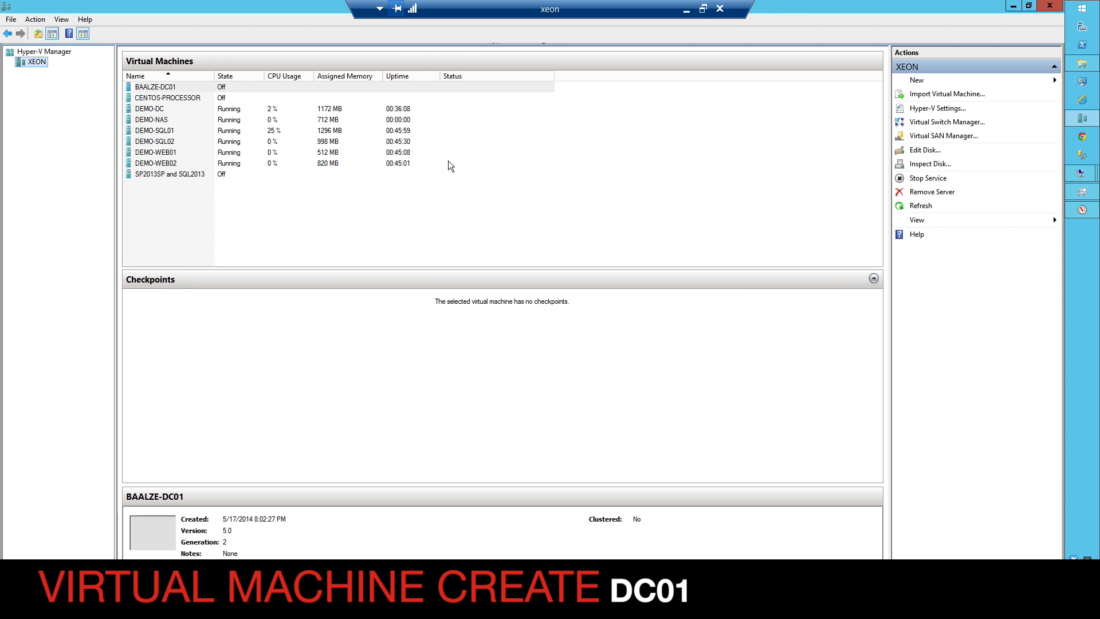
- Open the settings of BAALZE-APP01 and set its number of virtual processors to 8
right_click(171, 87)
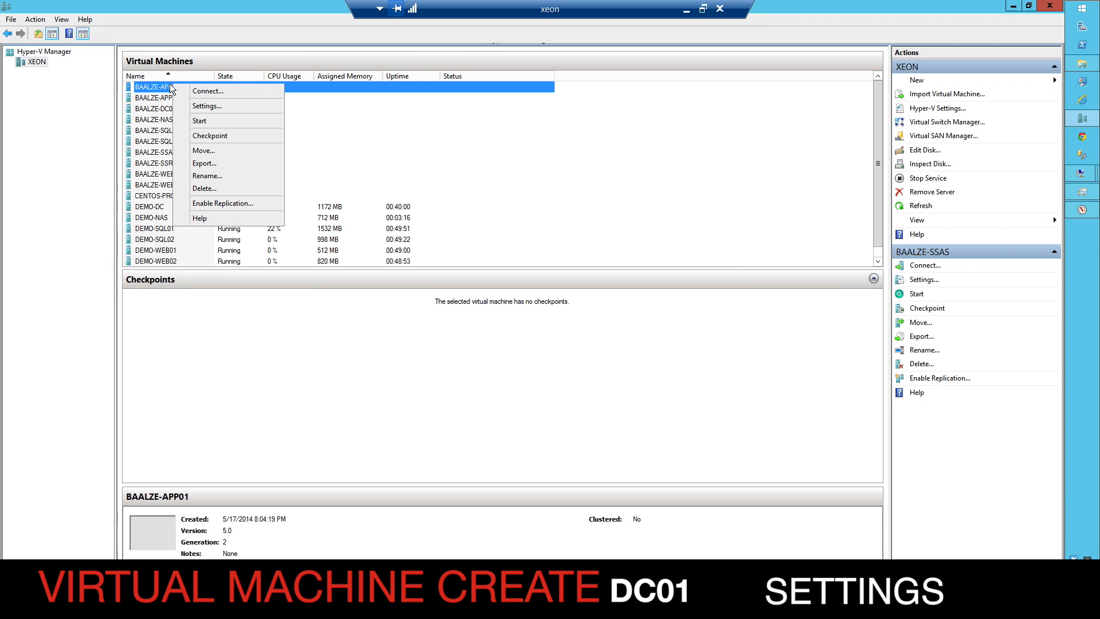
click(236, 105)
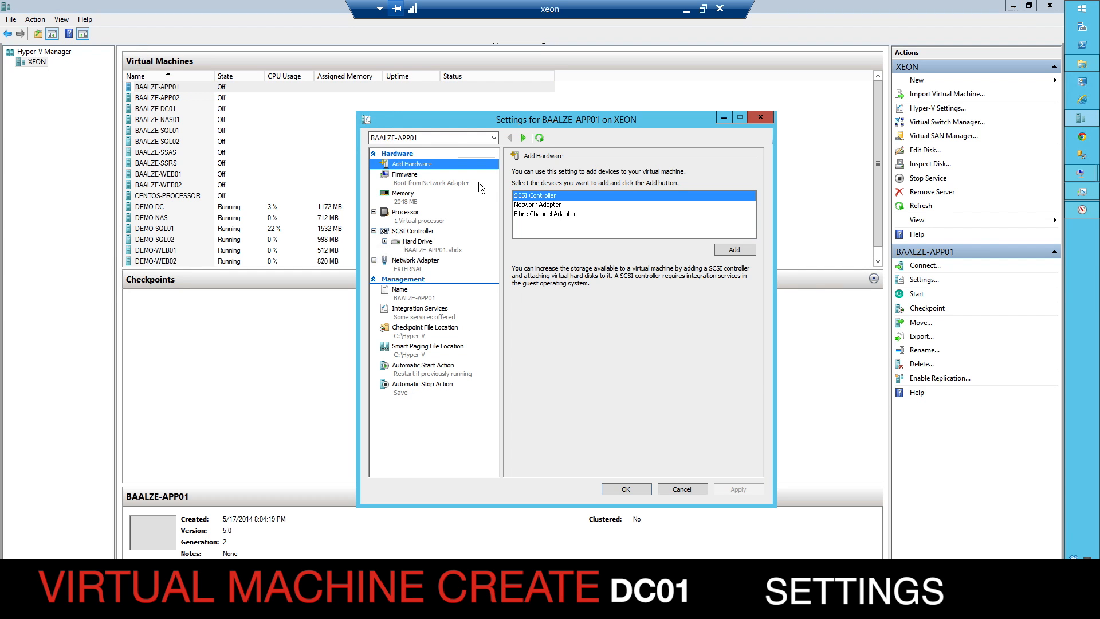
click(445, 219)
click(641, 190)
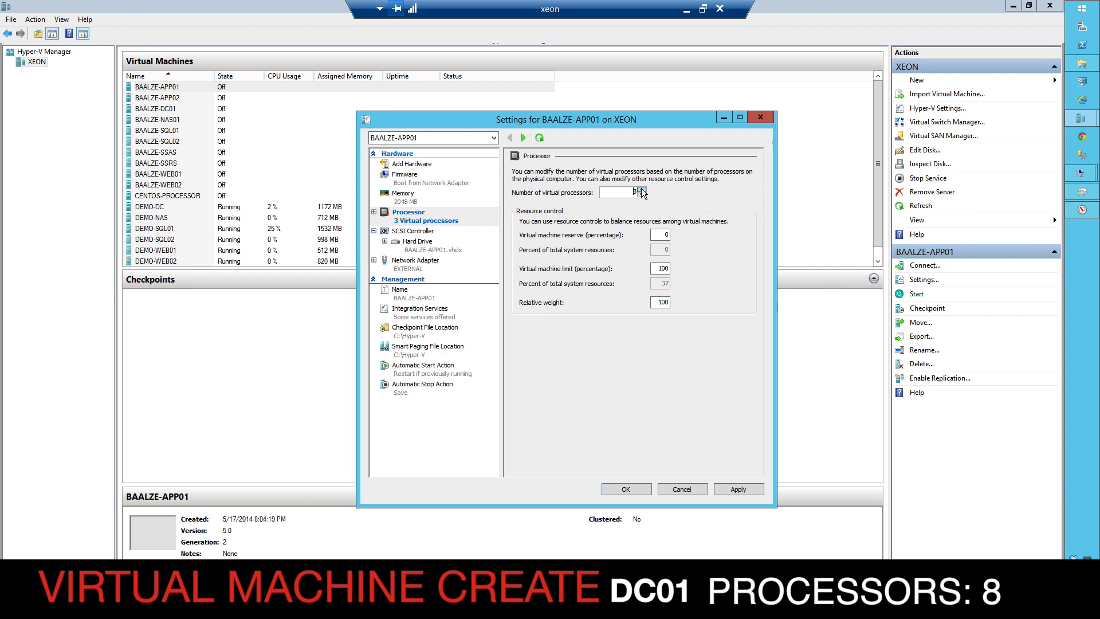
click(641, 189)
click(641, 189)
- Set BAALZE-APP01 to shut down its guest operating system on host shutdown and to always start automatically
click(437, 368)
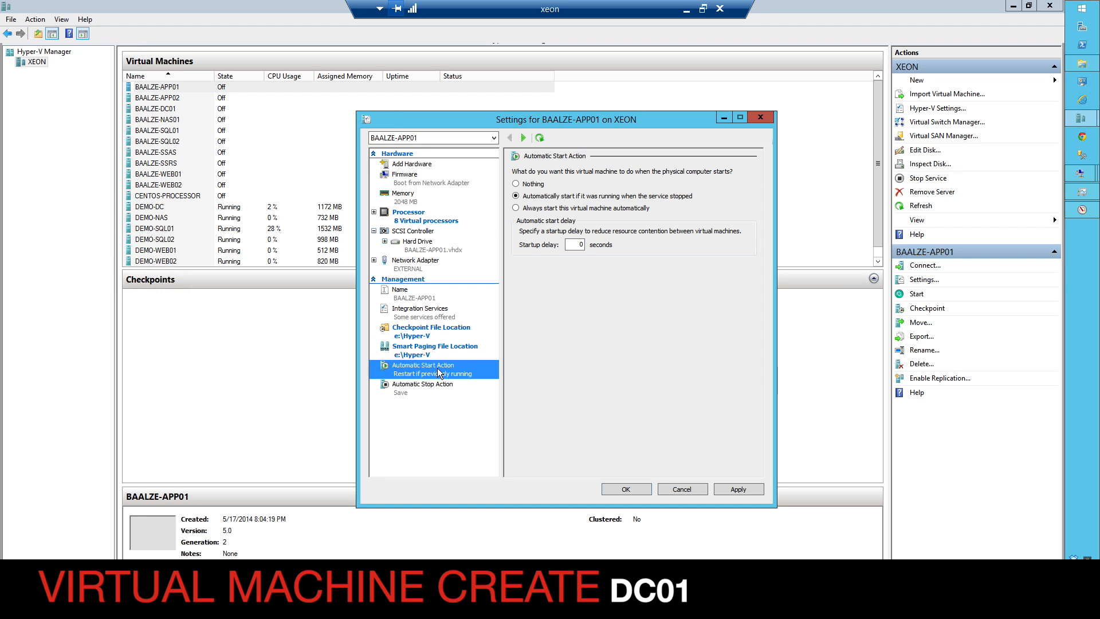
click(528, 183)
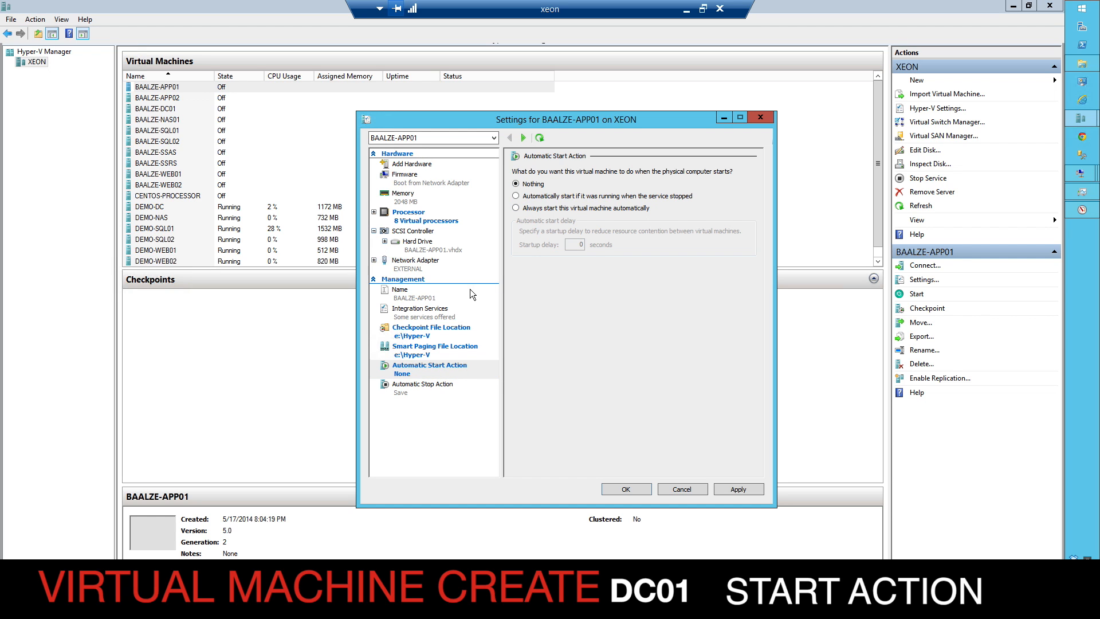
click(409, 387)
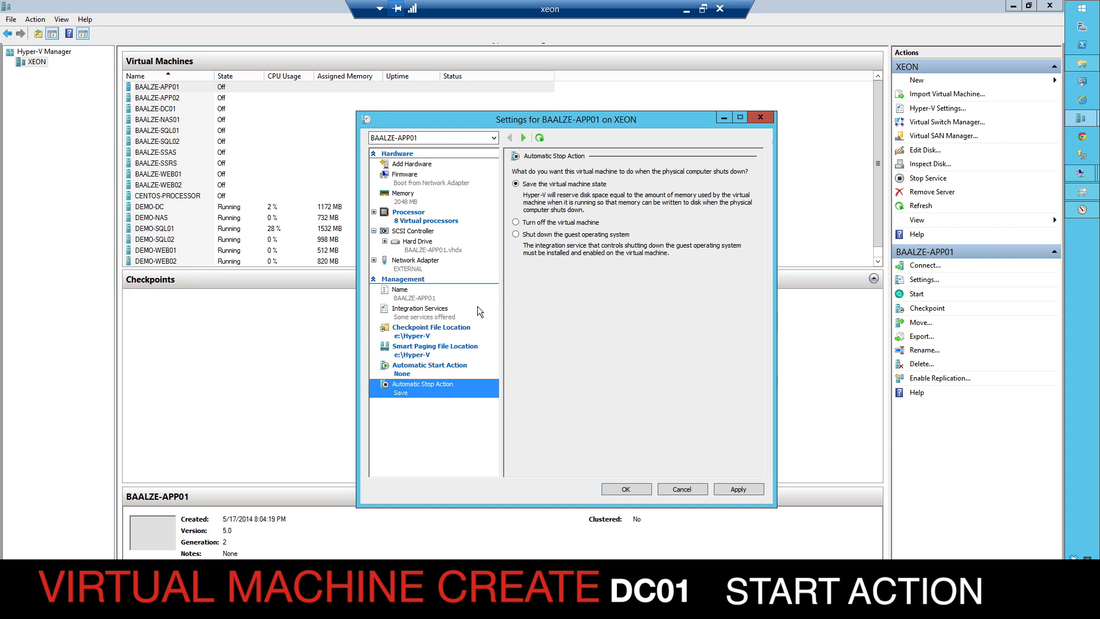
click(530, 234)
click(429, 366)
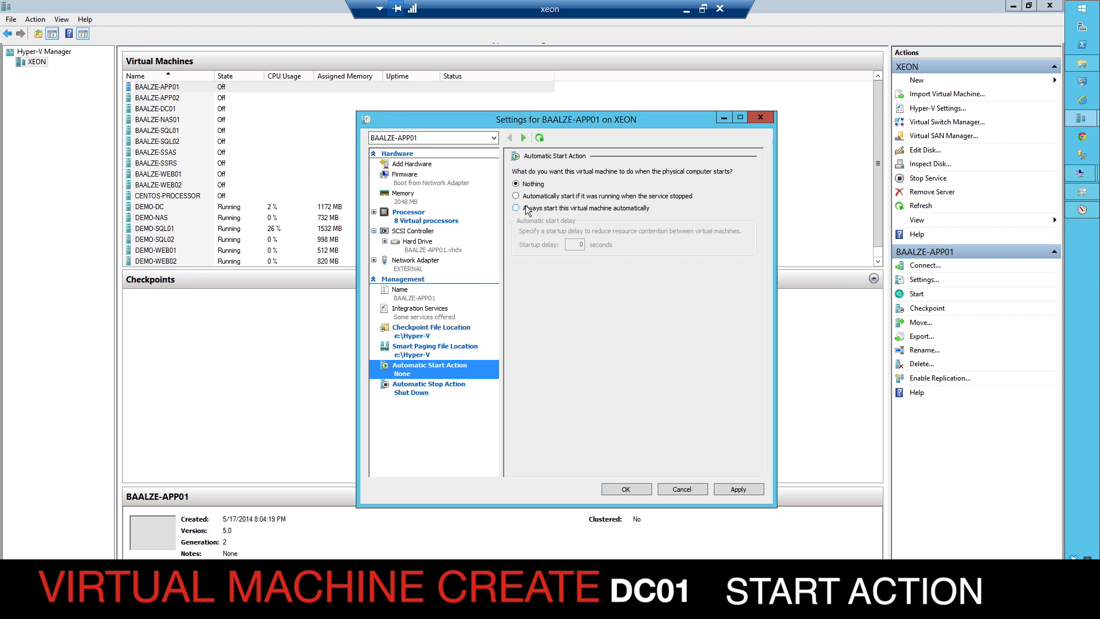
click(533, 209)
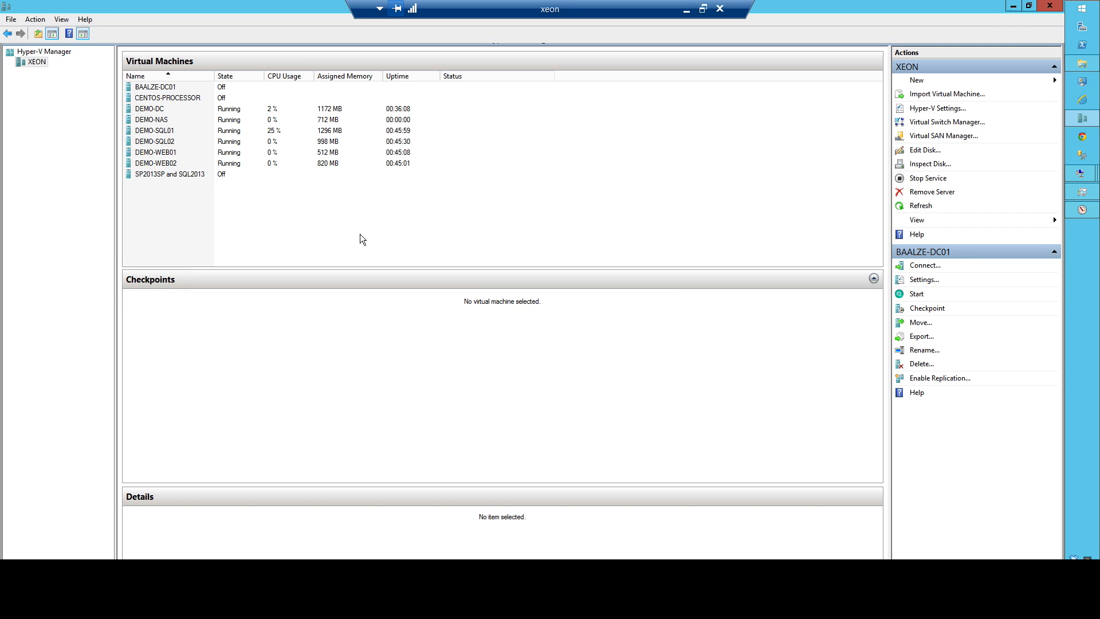
- Start a new virtual machine on XEON named BAALZE-NAS01, specified as Generation 2
click(360, 234)
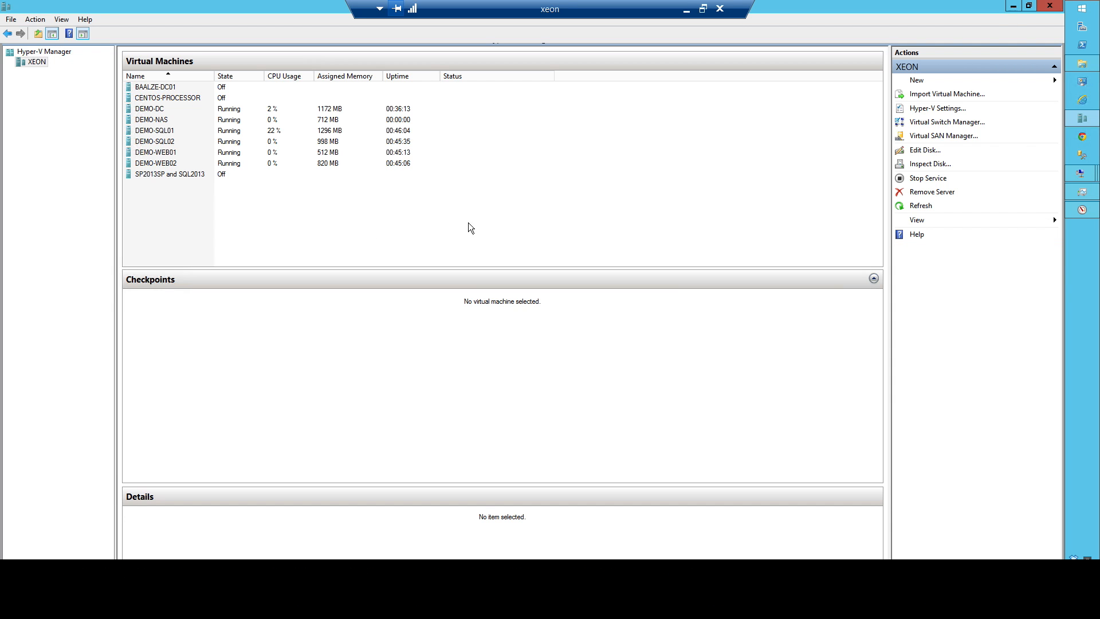
right_click(39, 61)
mouse_move(90, 70)
click(189, 69)
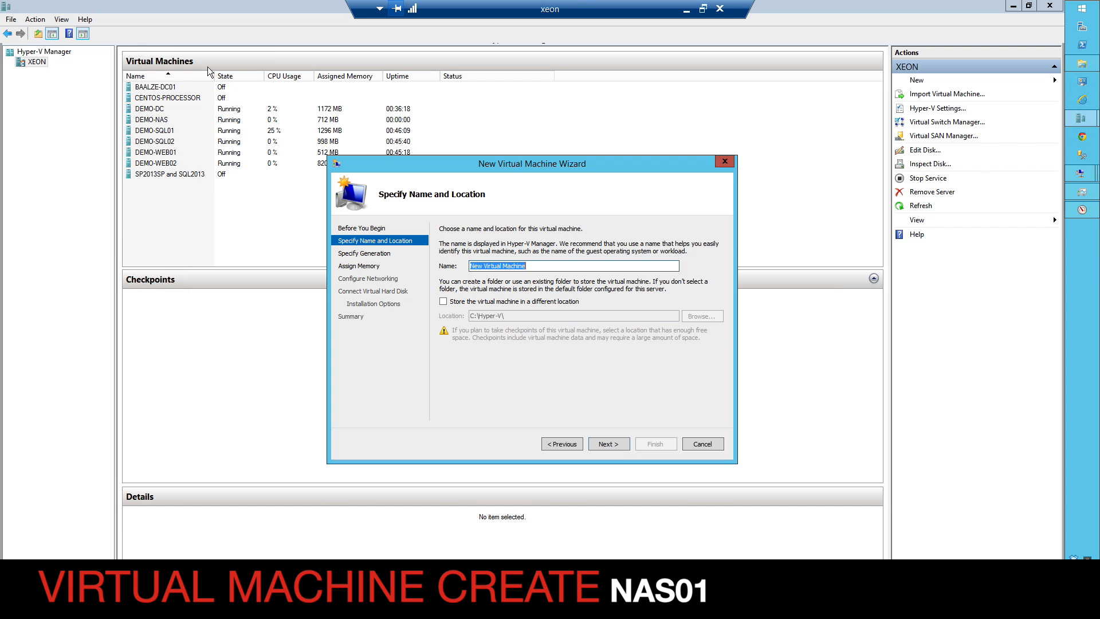
text(BAALZ)
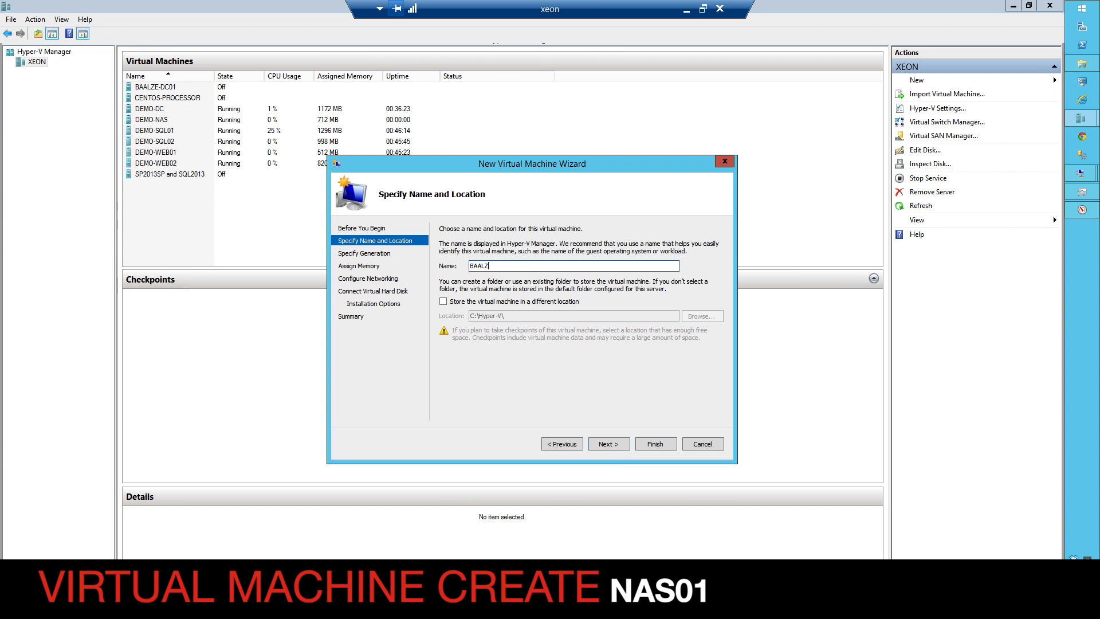
text(E-NAS01)
click(607, 444)
click(603, 443)
- Assign BAALZE-NAS01 2048 MB of startup memory and enable Dynamic Memory
text(2048)
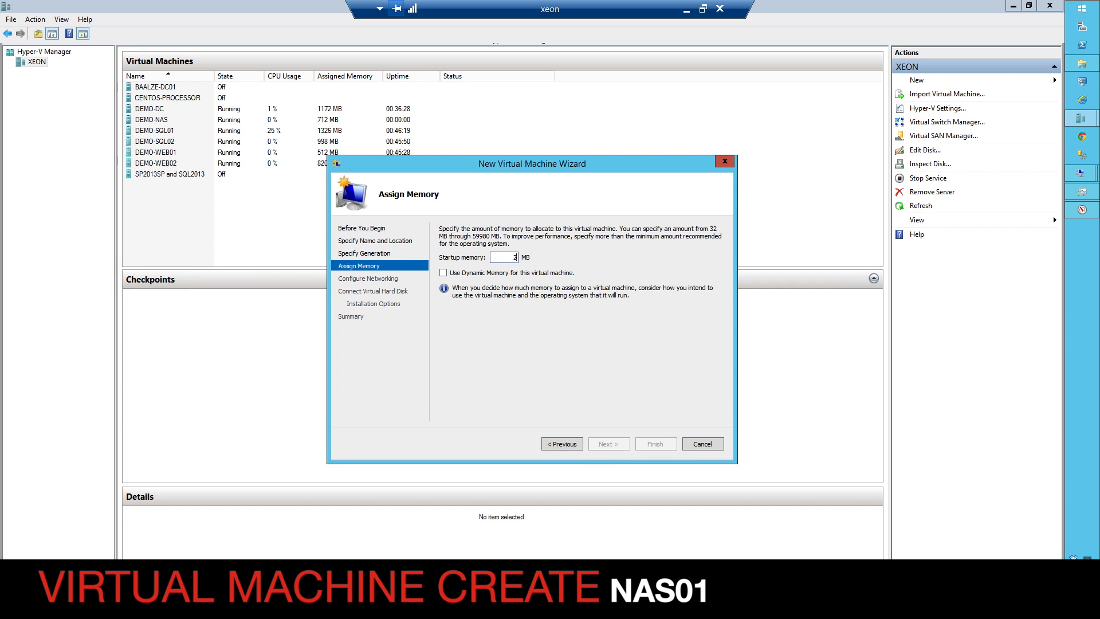
click(486, 274)
click(607, 444)
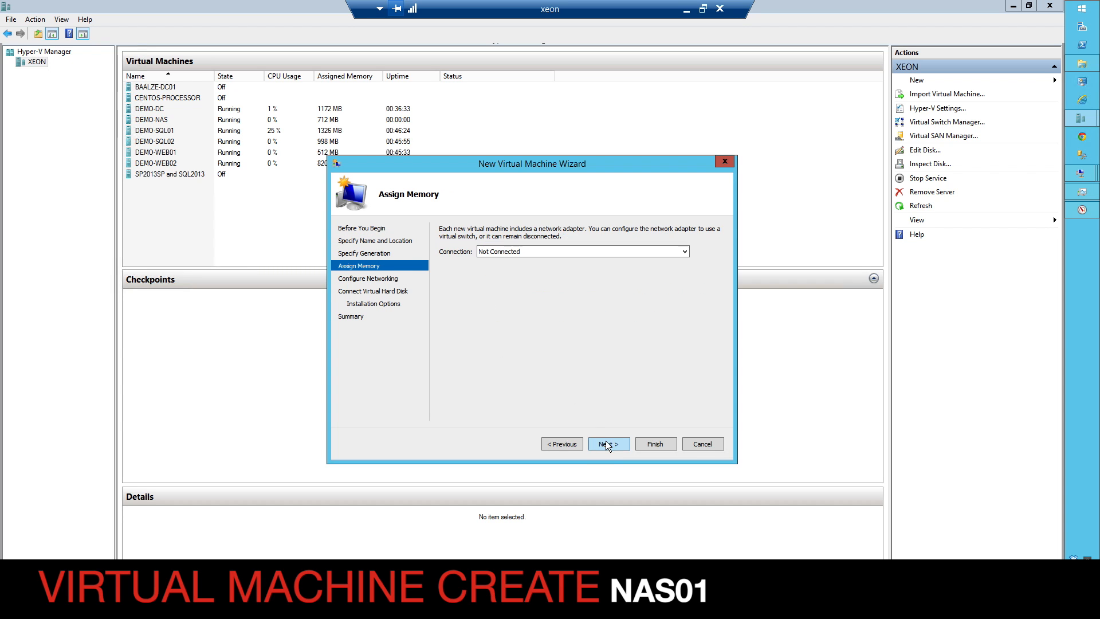
- Connect BAALZE-NAS01 to the EXTERNAL network and create it with the default virtual hard disk and installation options
click(576, 251)
click(575, 275)
click(607, 444)
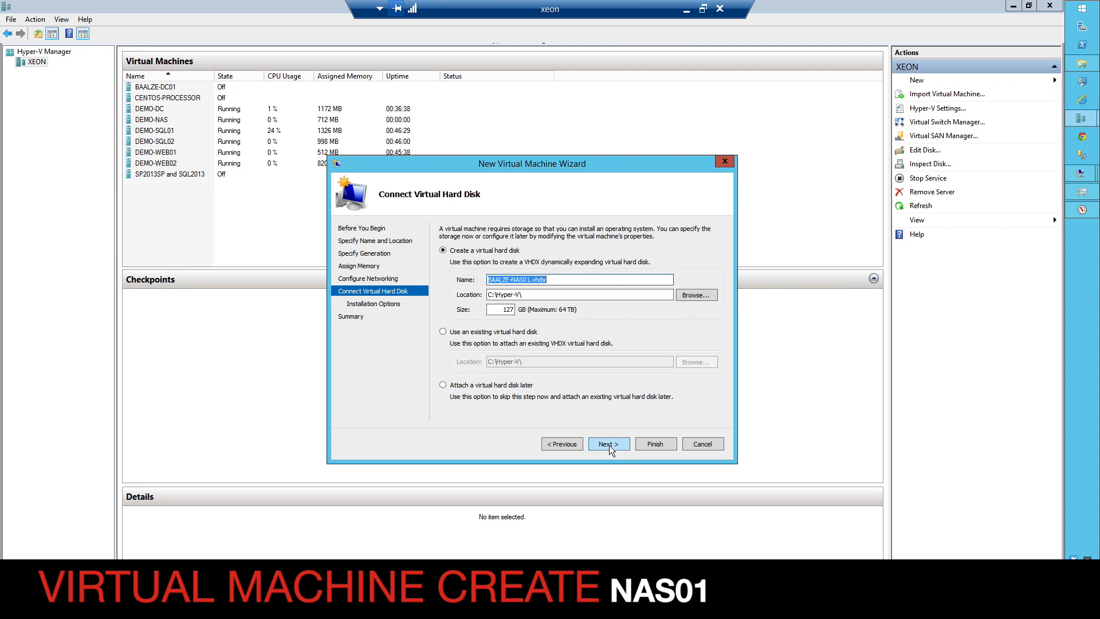
click(607, 444)
click(655, 443)
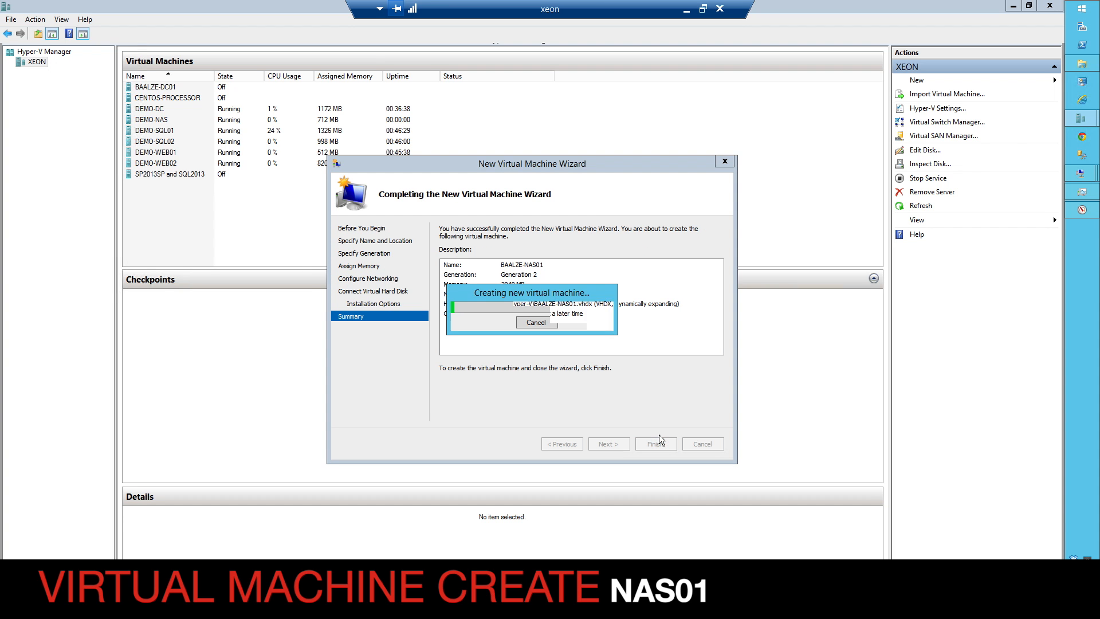
- Start a new virtual machine on XEON and name it BAALZE-SQL01
right_click(36, 61)
mouse_move(66, 66)
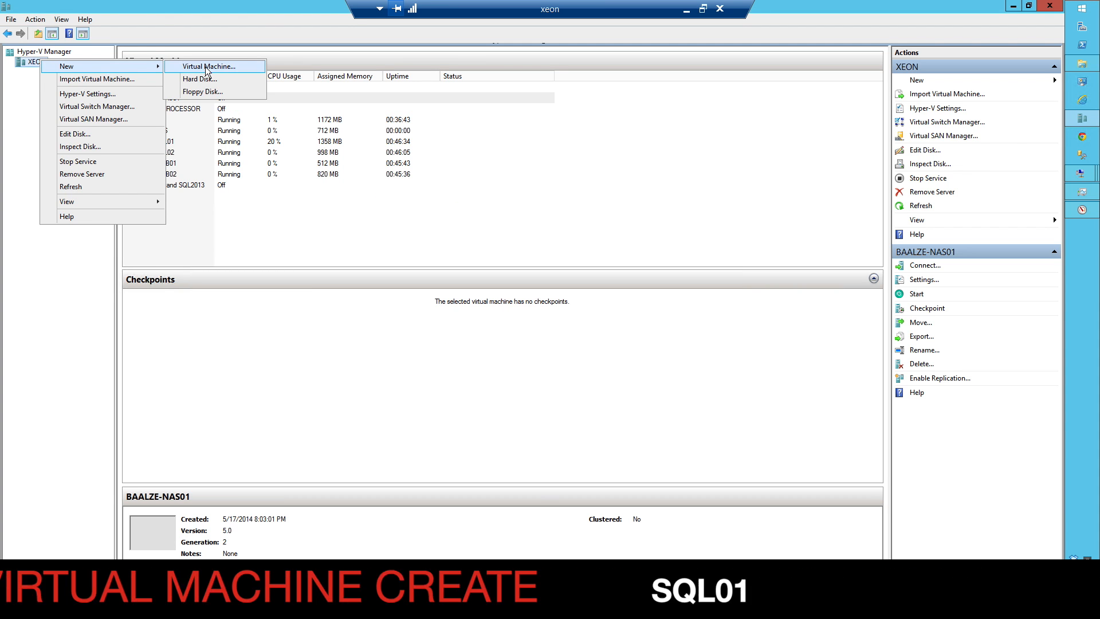
click(207, 67)
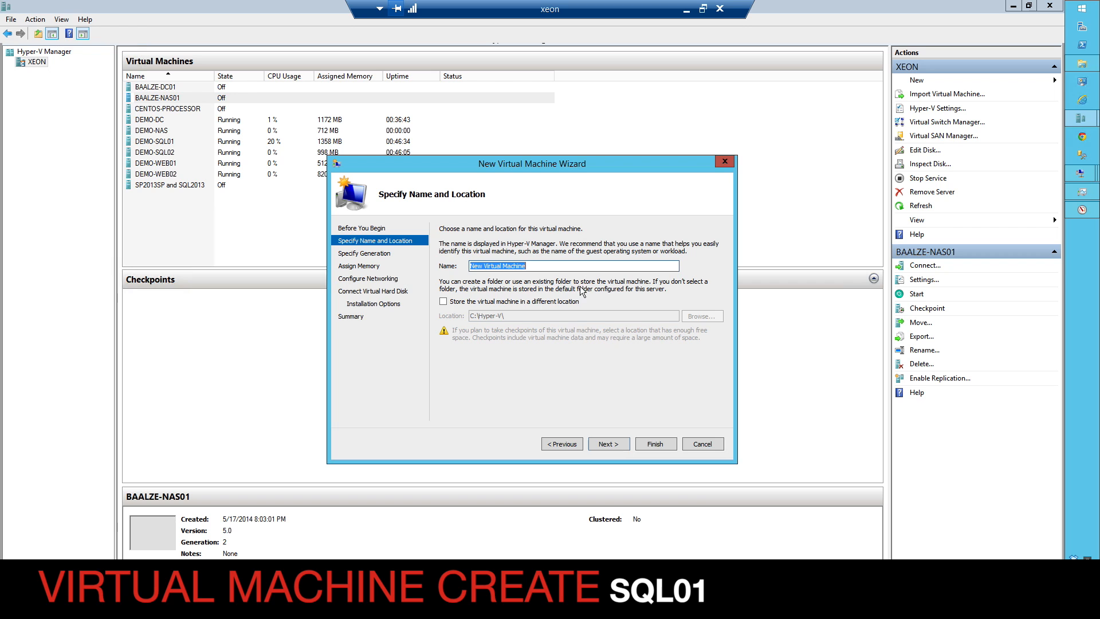
text(BAALZE-SQL01)
click(600, 444)
- Enter the startup memory for BAALZE-SQL01 and enable Dynamic Memory
text(4096)
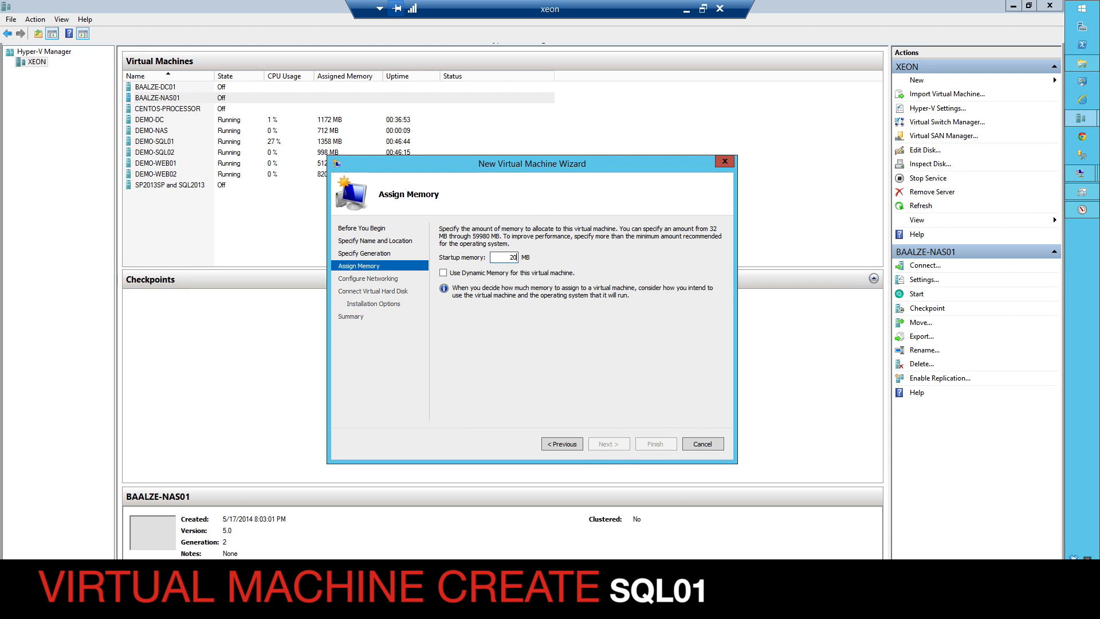
click(478, 273)
click(624, 443)
- Connect BAALZE-SQL01 to the EXTERNAL network and create it with the default virtual hard disk
click(612, 252)
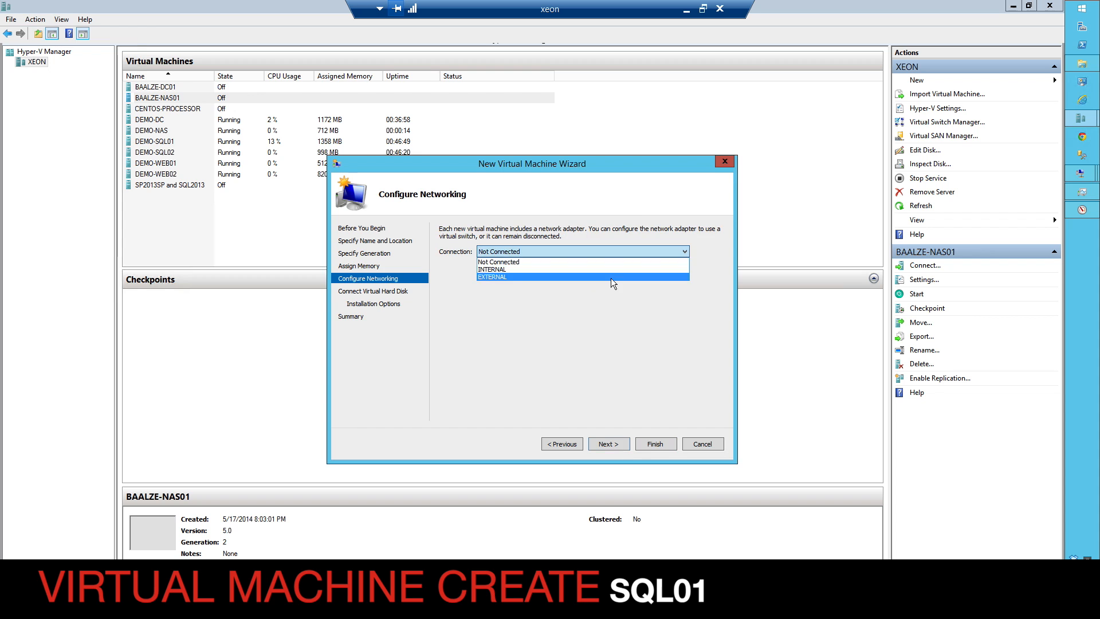
click(611, 277)
click(607, 446)
click(653, 444)
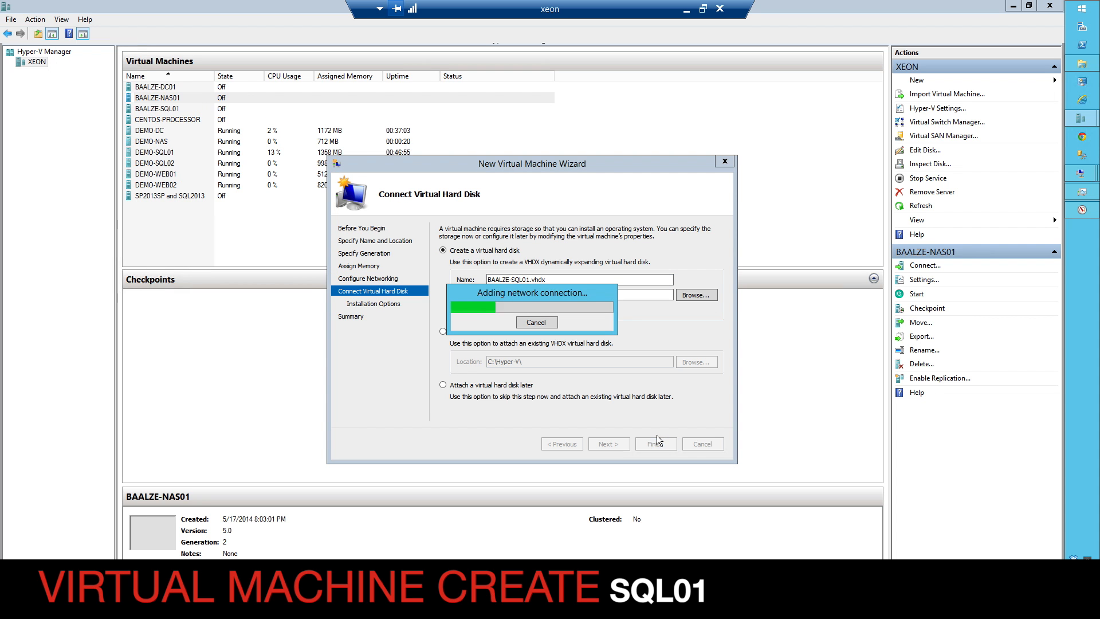
- Start a new virtual machine on XEON and name it BAALZE-SQL02
right_click(36, 62)
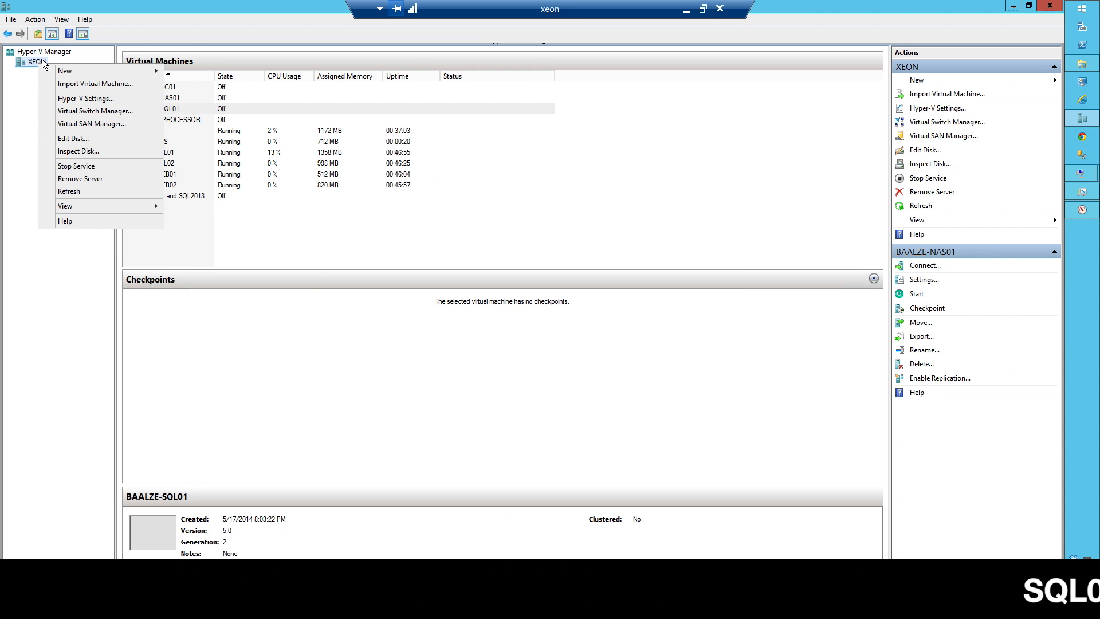
mouse_move(114, 71)
click(184, 71)
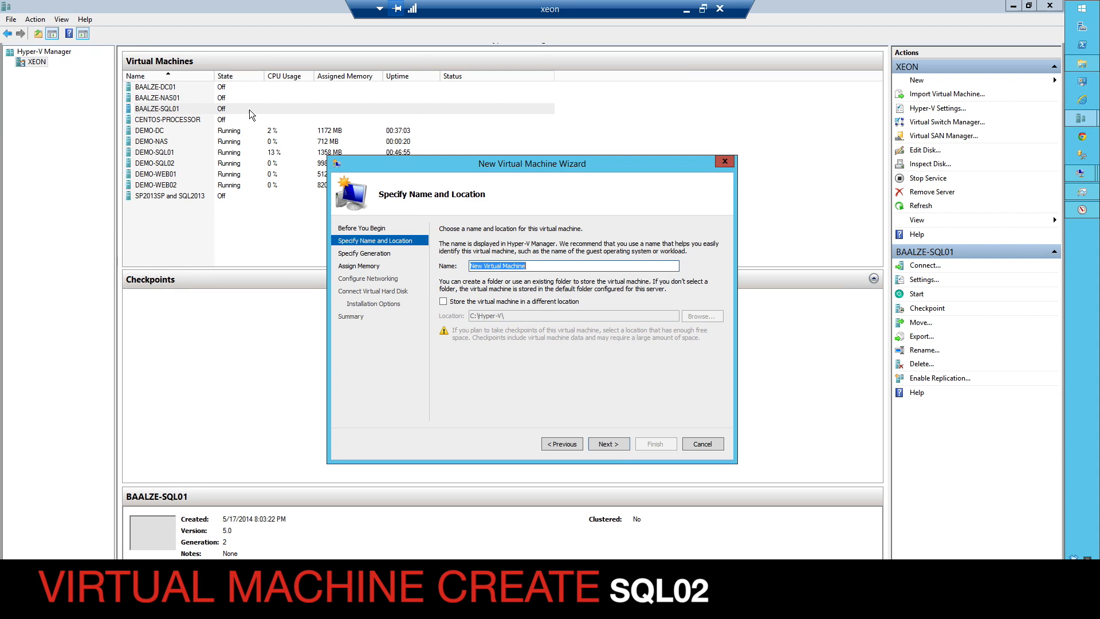
text(BAALZE-SQL02)
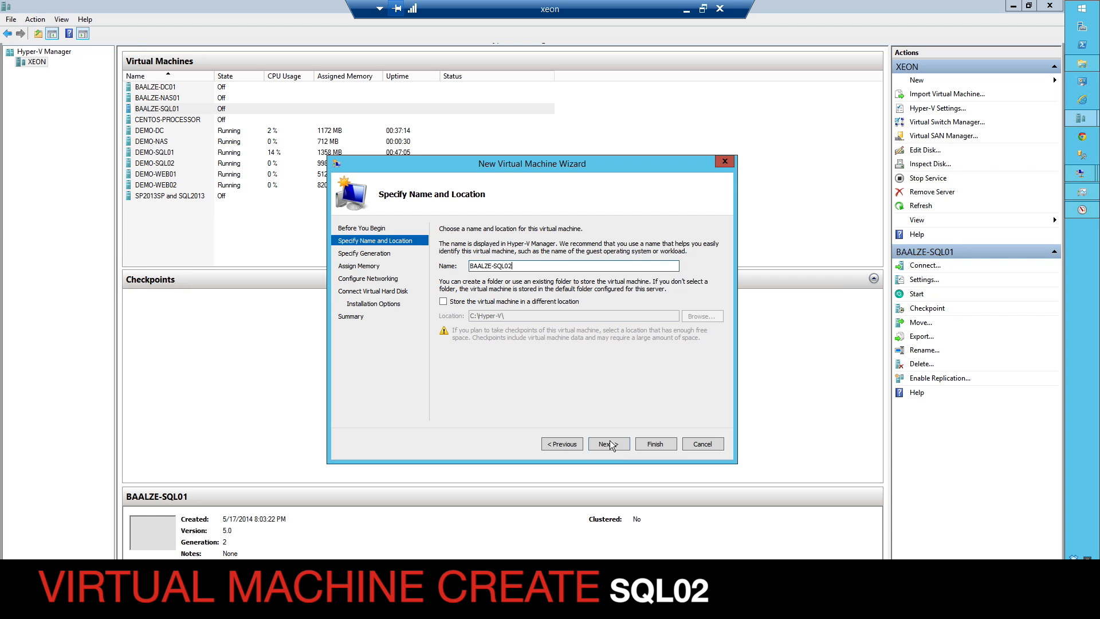
click(611, 442)
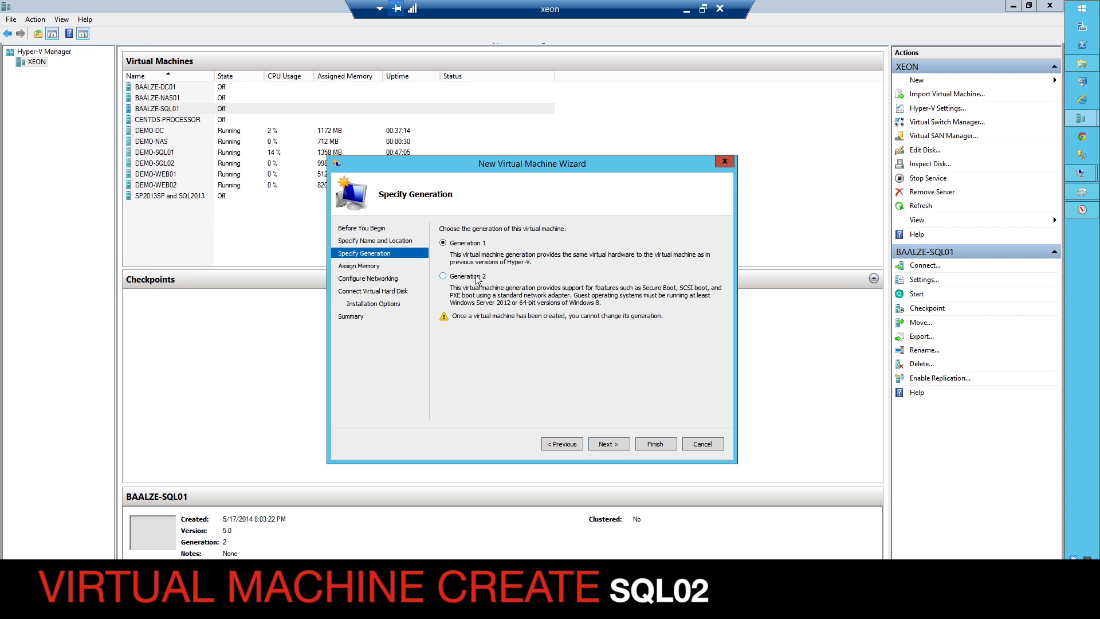
- Make BAALZE-SQL02 a Generation 2 machine with 2048 MB of startup memory and Dynamic Memory enabled
click(610, 444)
text(2048)
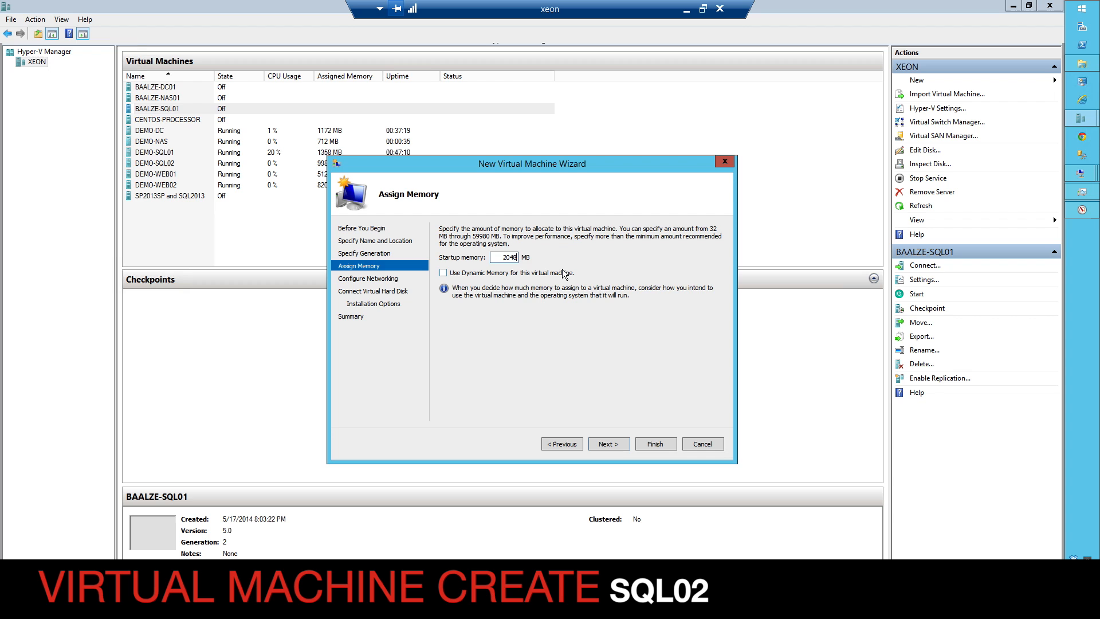
click(564, 272)
click(617, 442)
- Connect BAALZE-SQL02 to the EXTERNAL network and create it with the default virtual hard disk and installation options
click(603, 255)
click(592, 276)
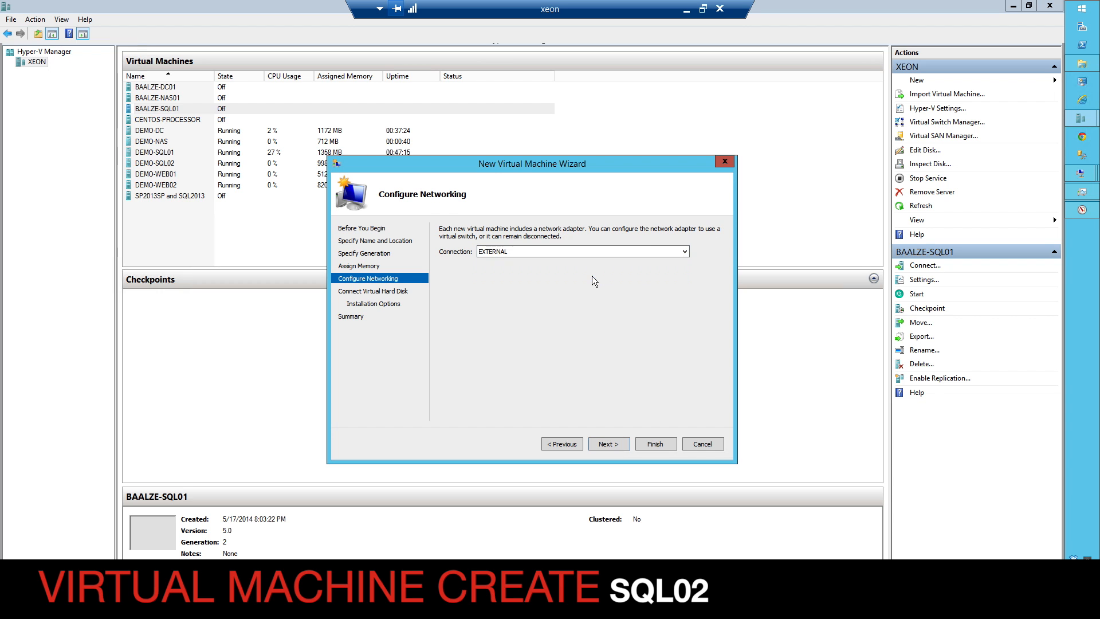
click(616, 442)
click(615, 443)
click(664, 441)
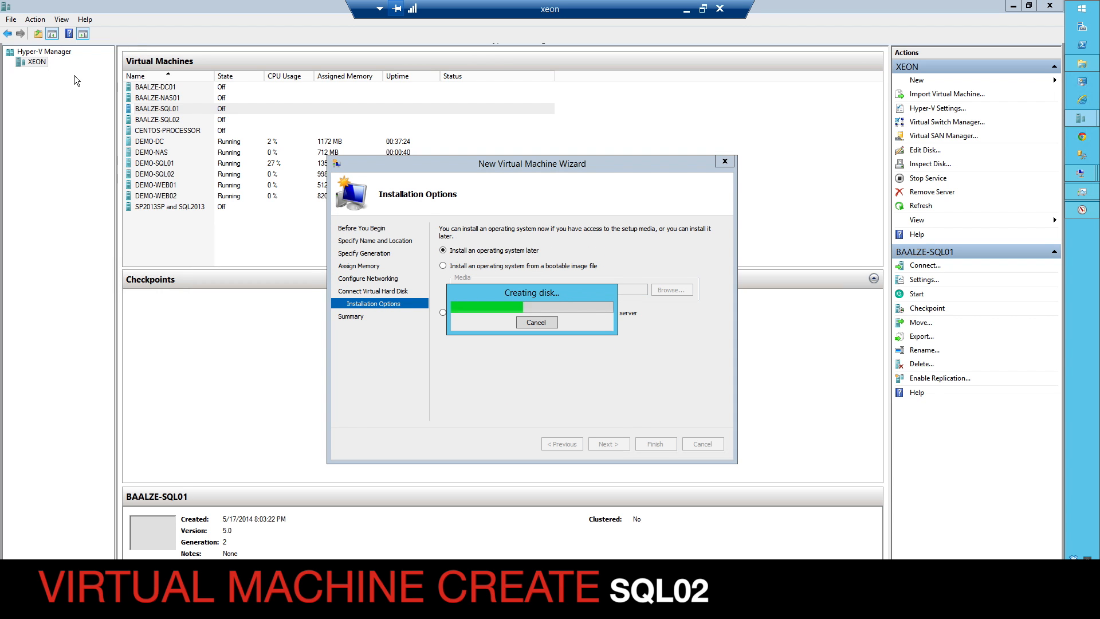
- Start a new virtual machine on XEON and name it BAALZE-APP01
right_click(36, 59)
click(195, 68)
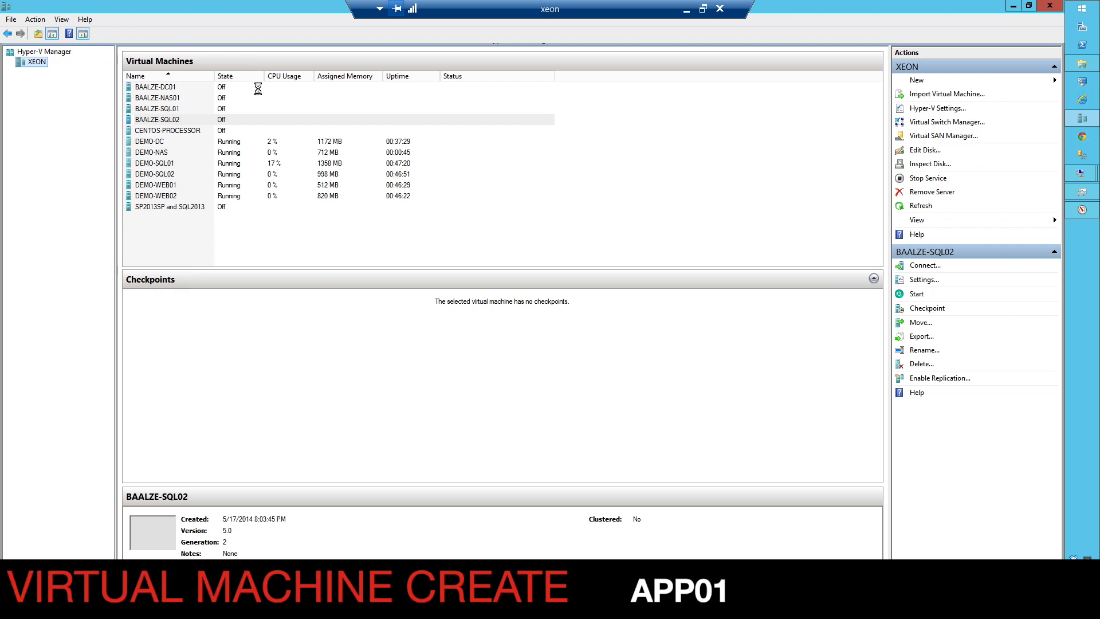
text(BAALZE-APP01)
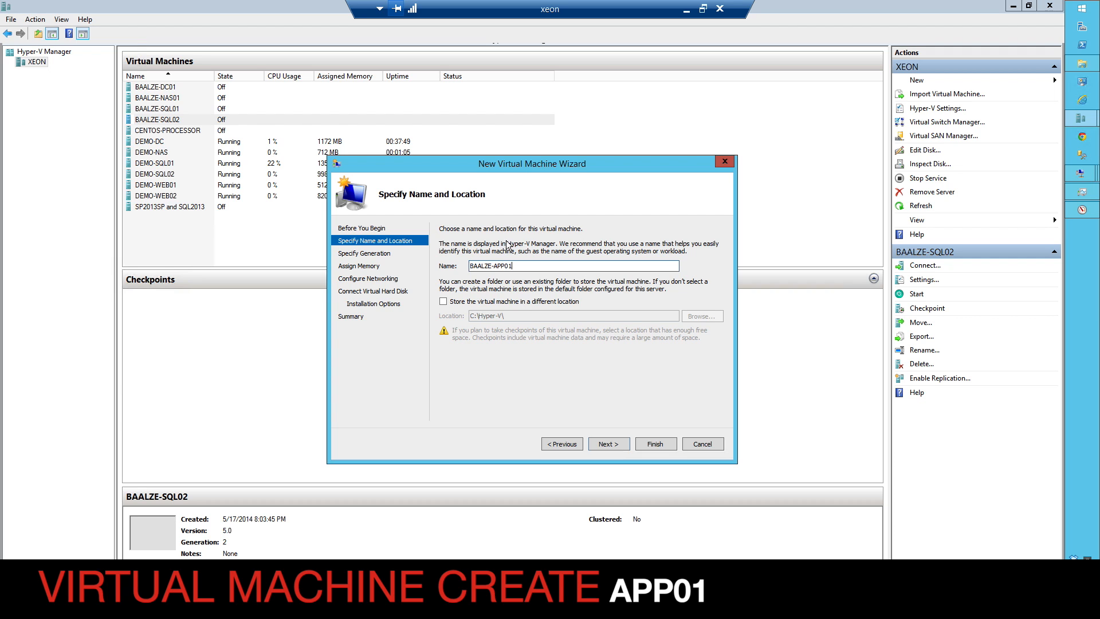
click(605, 444)
- Make BAALZE-APP01 a Generation 2 machine with 2048 MB of startup memory
click(600, 439)
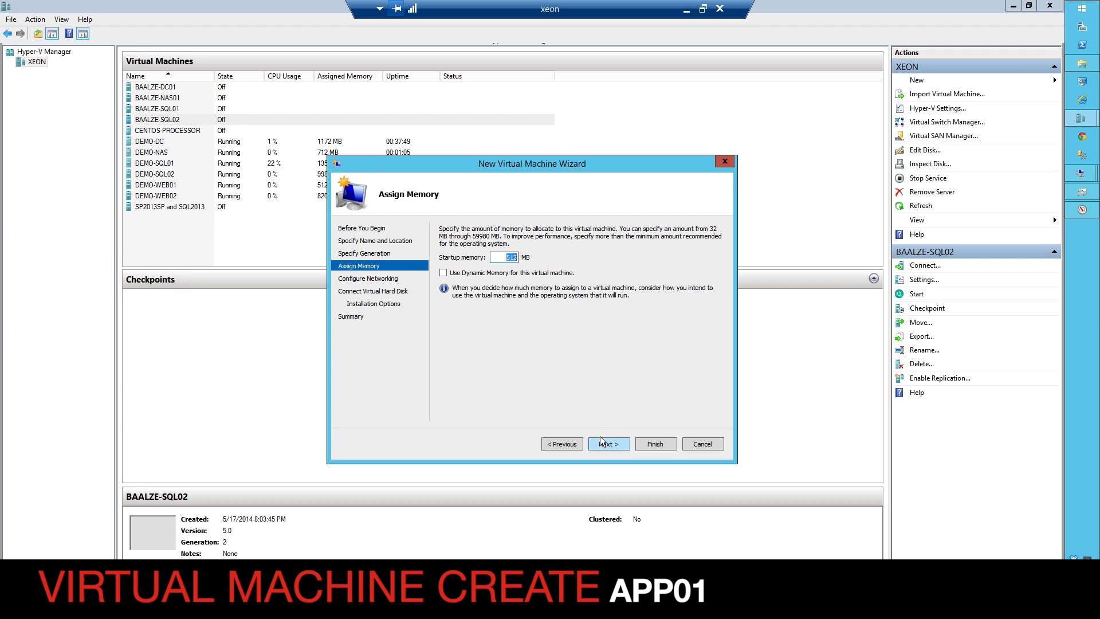
text(2048)
click(618, 442)
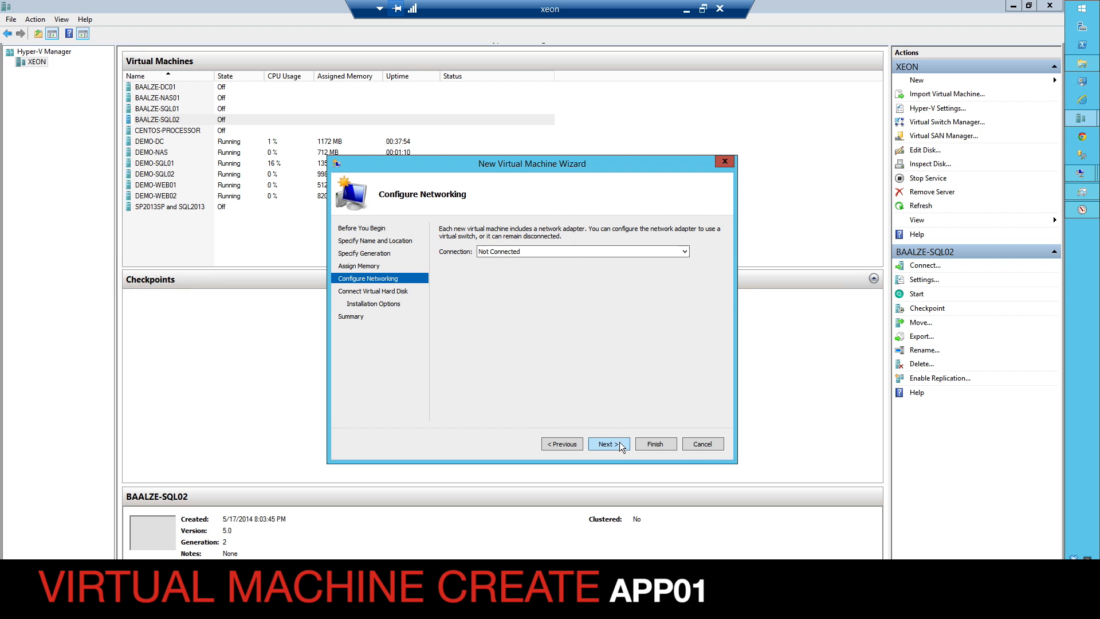
- Connect BAALZE-APP01 to the EXTERNAL network and create it with the default virtual hard disk
click(561, 252)
click(567, 277)
click(608, 443)
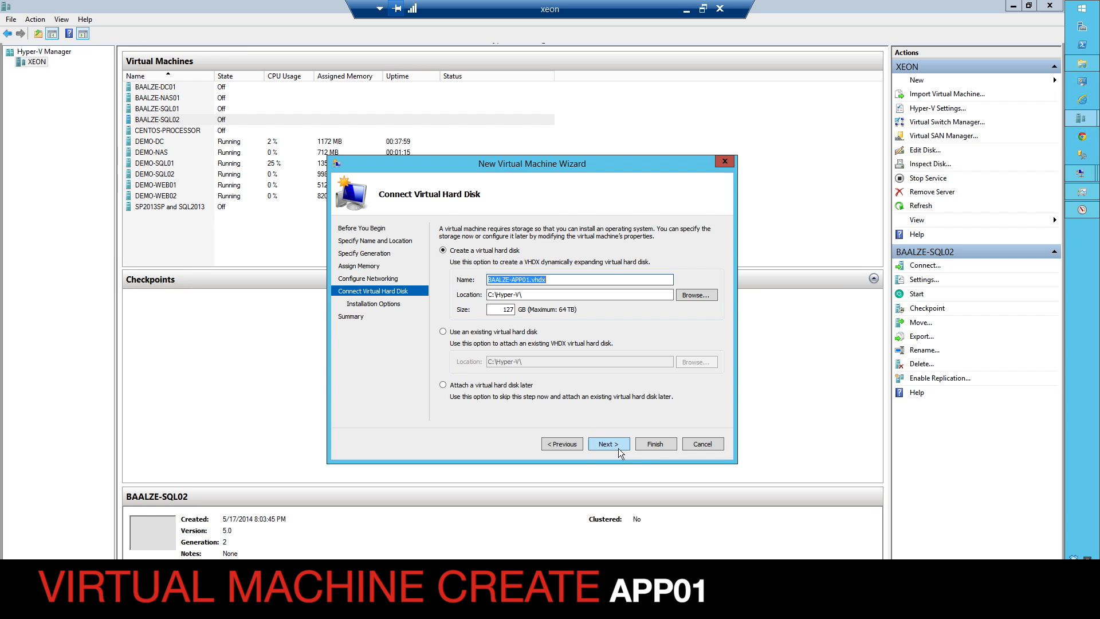
click(655, 444)
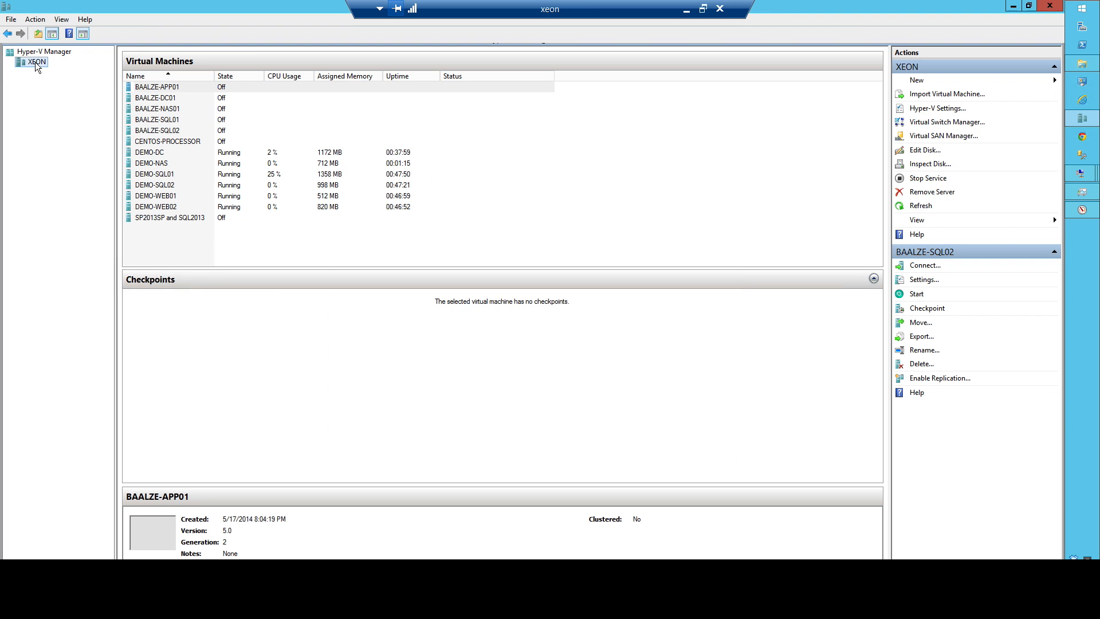
- Start a new virtual machine on XEON and name it BAALZE-APP02
right_click(37, 62)
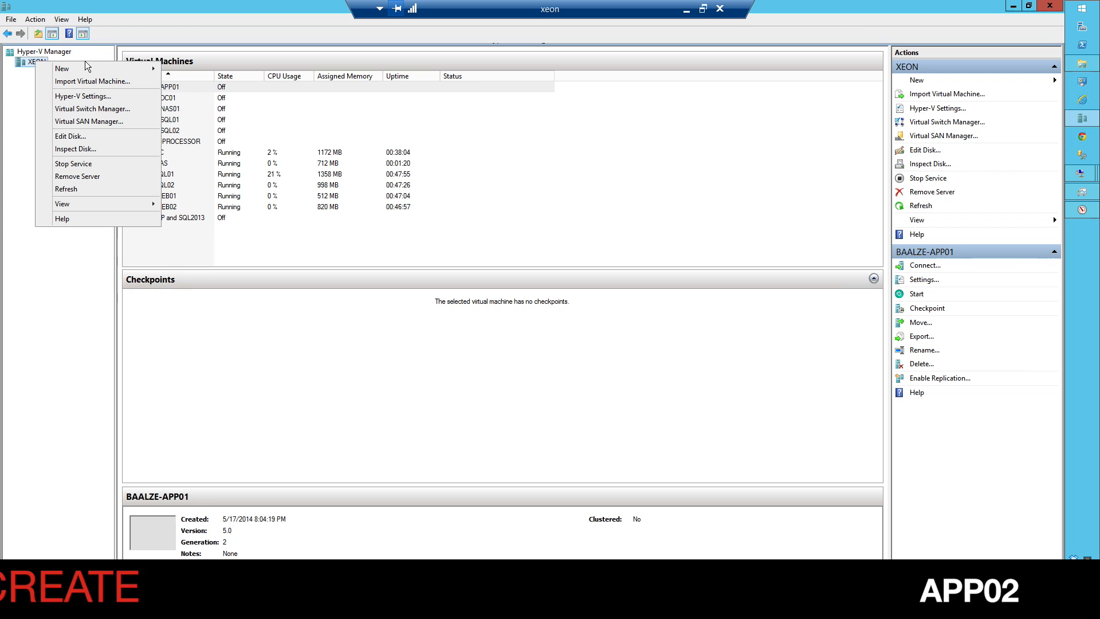
mouse_move(115, 68)
click(194, 68)
text(BAALZE-APP02)
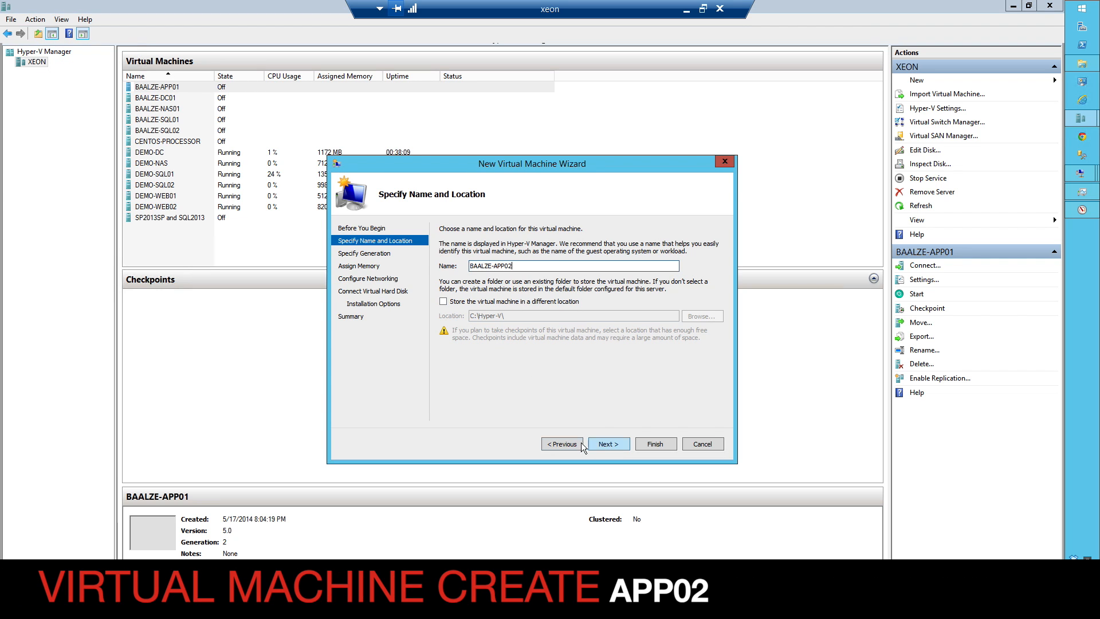
click(610, 444)
- Make BAALZE-APP02 a Generation 2 machine with Dynamic Memory enabled and 4096 MB of startup memory
click(458, 277)
click(608, 443)
click(452, 273)
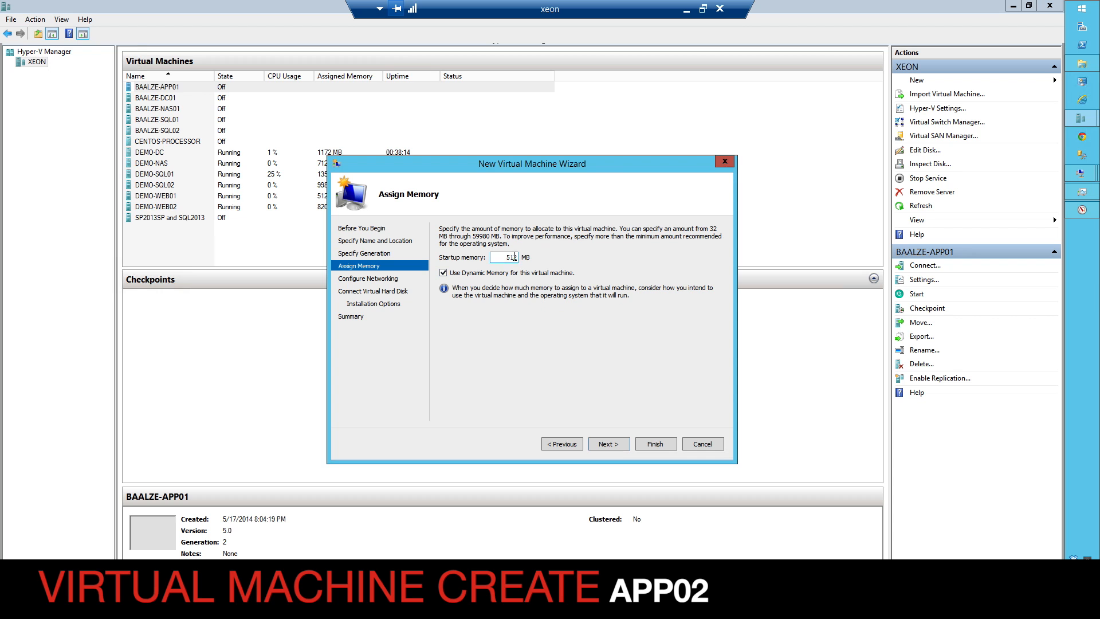
double_click(514, 257)
text(4096)
click(608, 443)
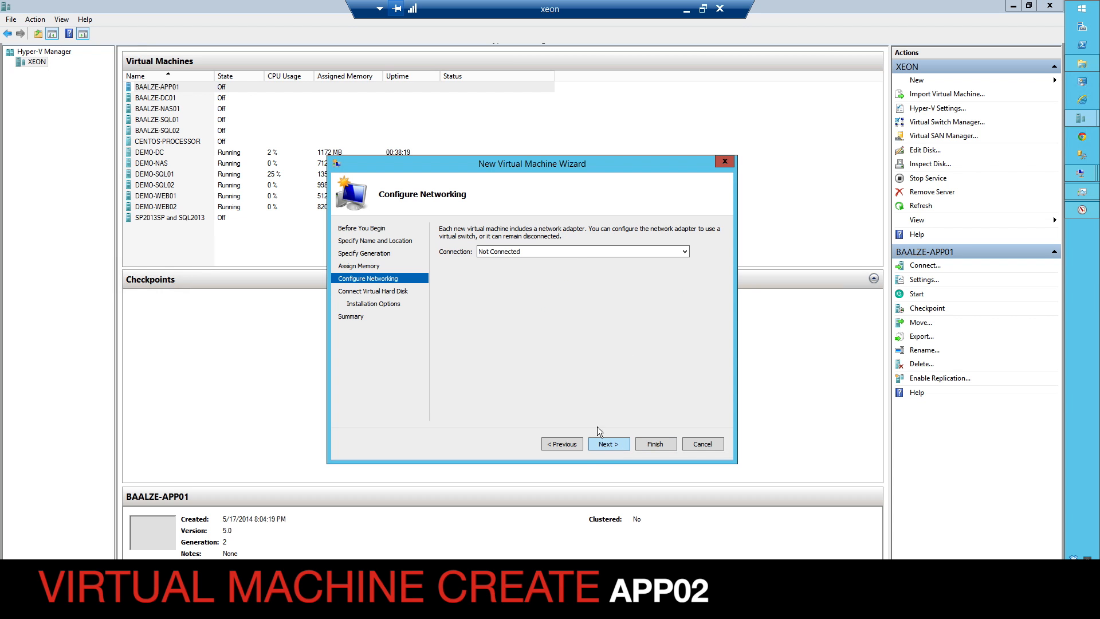
- Connect BAALZE-APP02 to the EXTERNAL network and create it with the default virtual hard disk
click(579, 250)
click(576, 274)
click(612, 442)
click(658, 440)
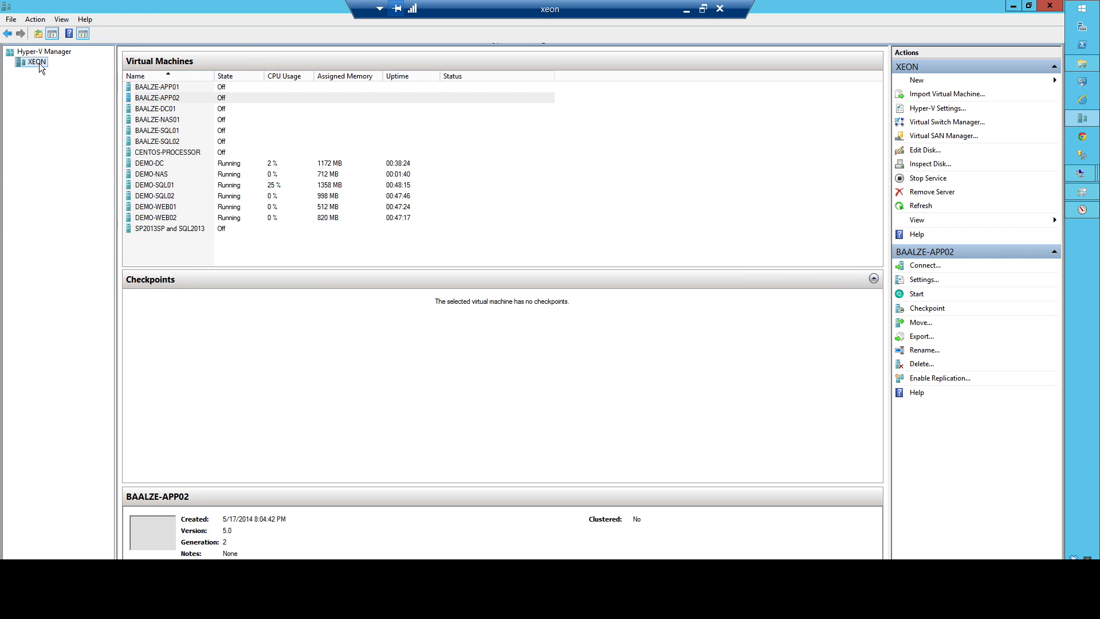
- Start a new virtual machine on XEON and name it BAALZE-WEB01
right_click(38, 63)
click(201, 69)
text(BAAL)
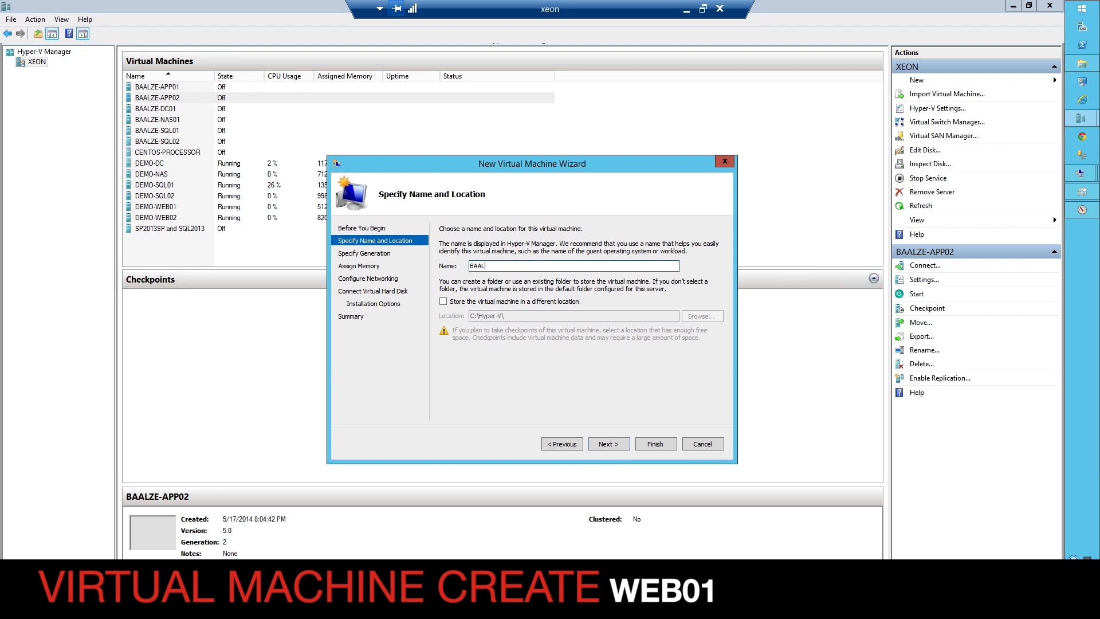
text(ZE-WEB01)
click(606, 445)
- Make BAALZE-WEB01 a Generation 2 machine with 2048 MB of startup memory and Dynamic Memory enabled
click(601, 442)
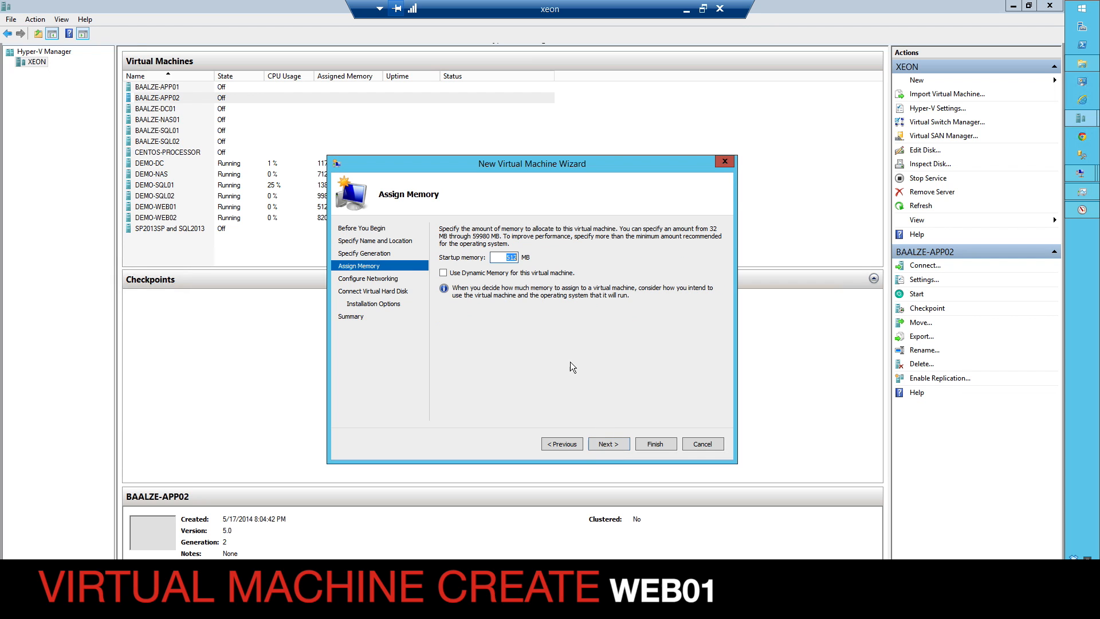
text(2048)
click(501, 273)
click(611, 444)
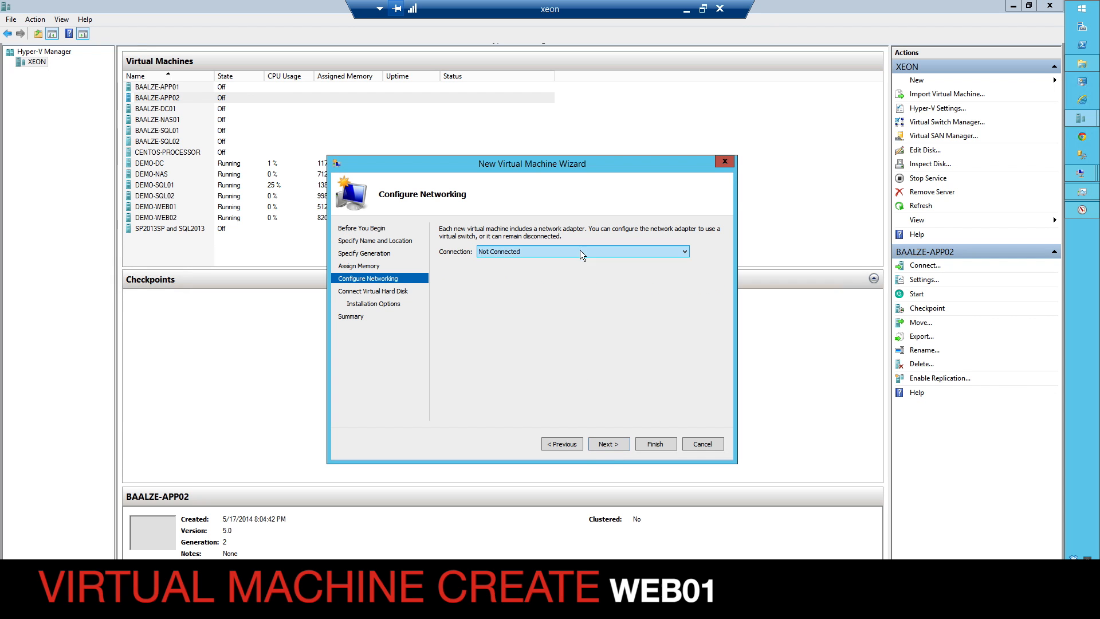
- Connect BAALZE-WEB01 to the EXTERNAL network and create it with the default virtual hard disk
click(579, 250)
click(572, 277)
click(610, 441)
click(669, 444)
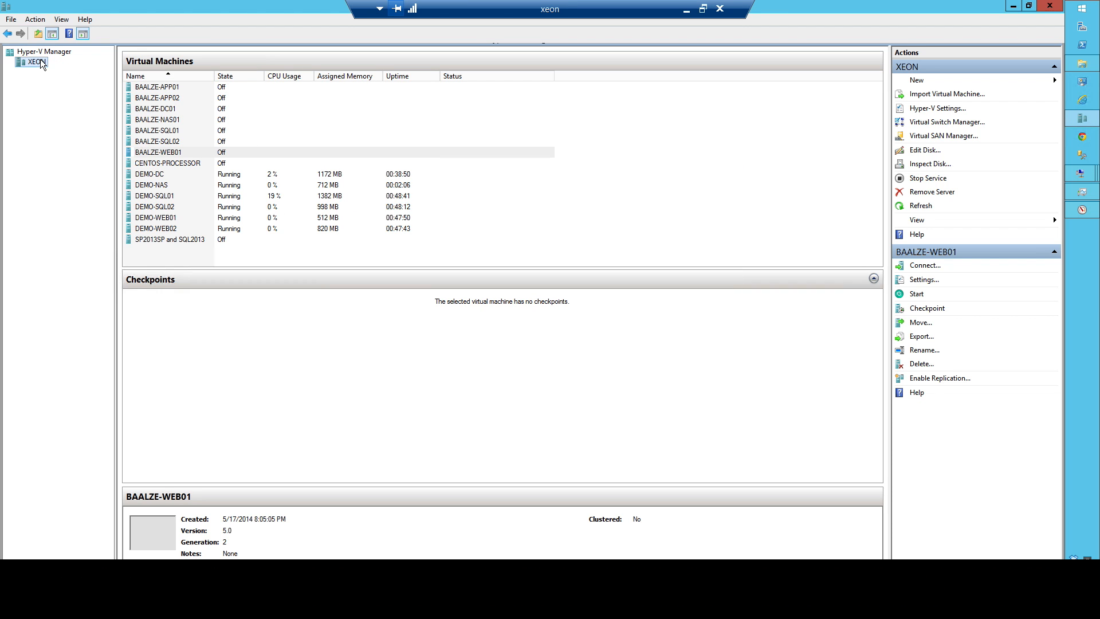
- Start a new virtual machine on XEON and name it BAALZE-WEB02
right_click(40, 61)
mouse_move(68, 66)
click(197, 66)
text(BAALZE-WEB02)
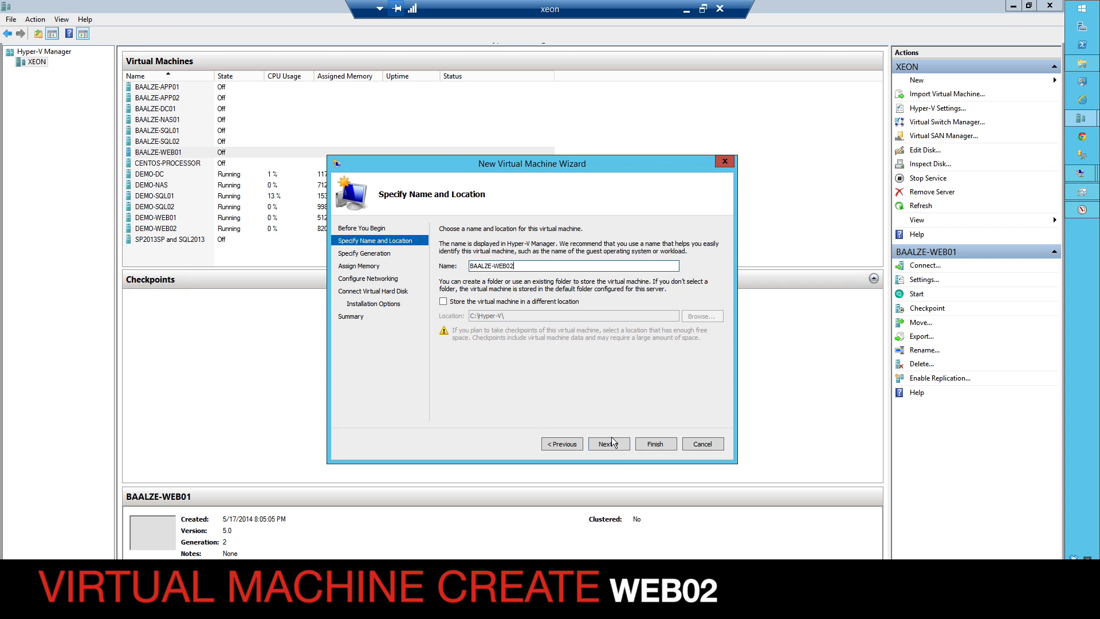
click(609, 443)
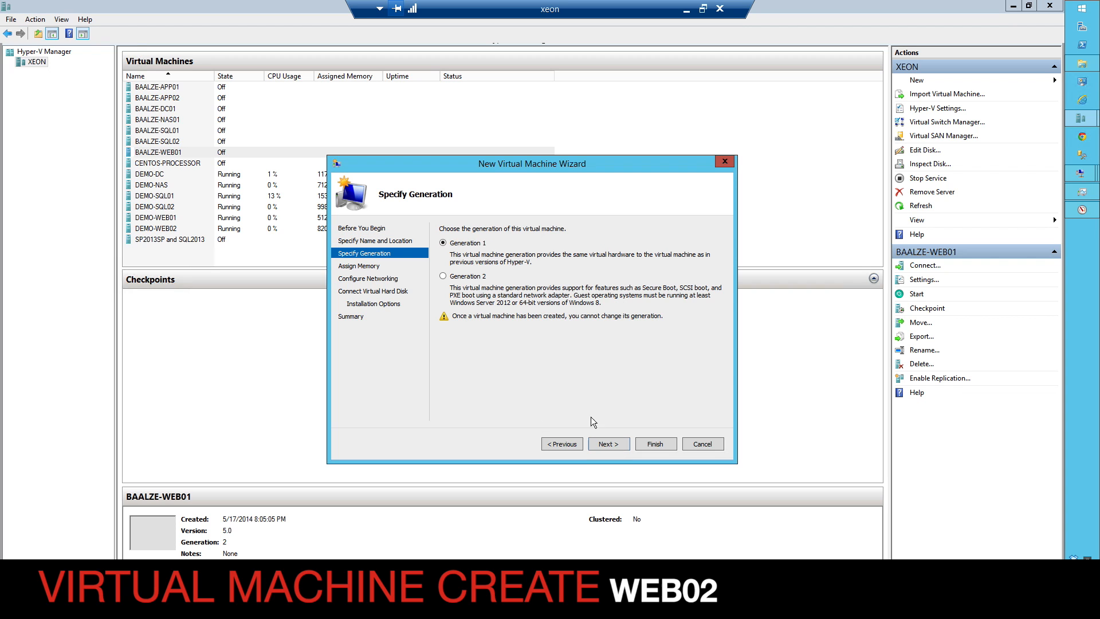
- Connect BAALZE-WEB02 to the EXTERNAL network and create it with the default virtual hard disk
click(607, 443)
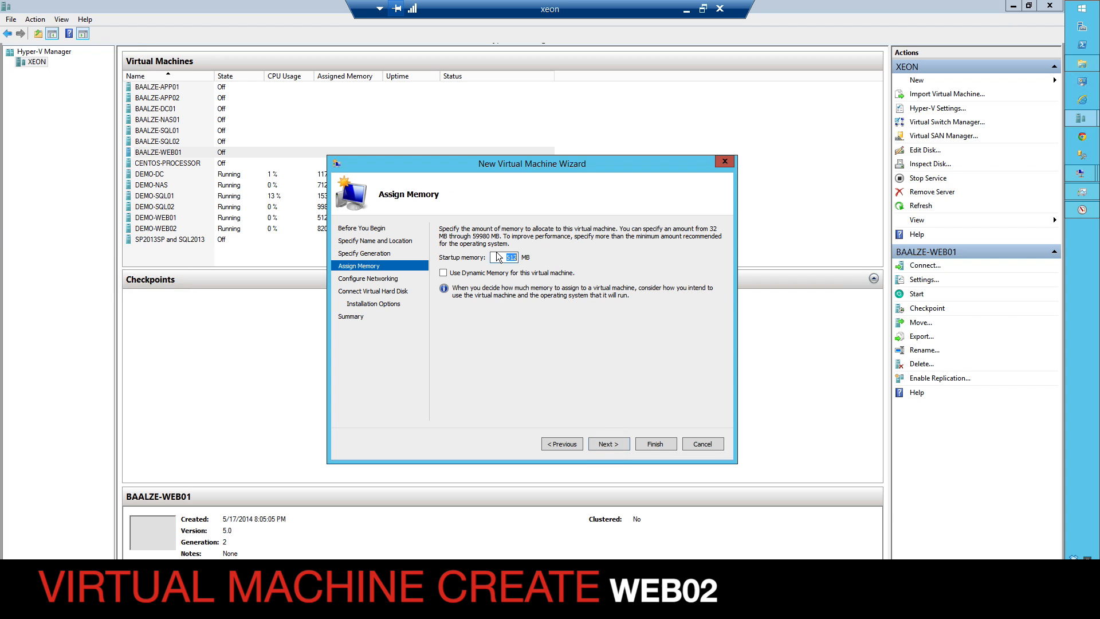
click(608, 443)
click(590, 247)
click(573, 276)
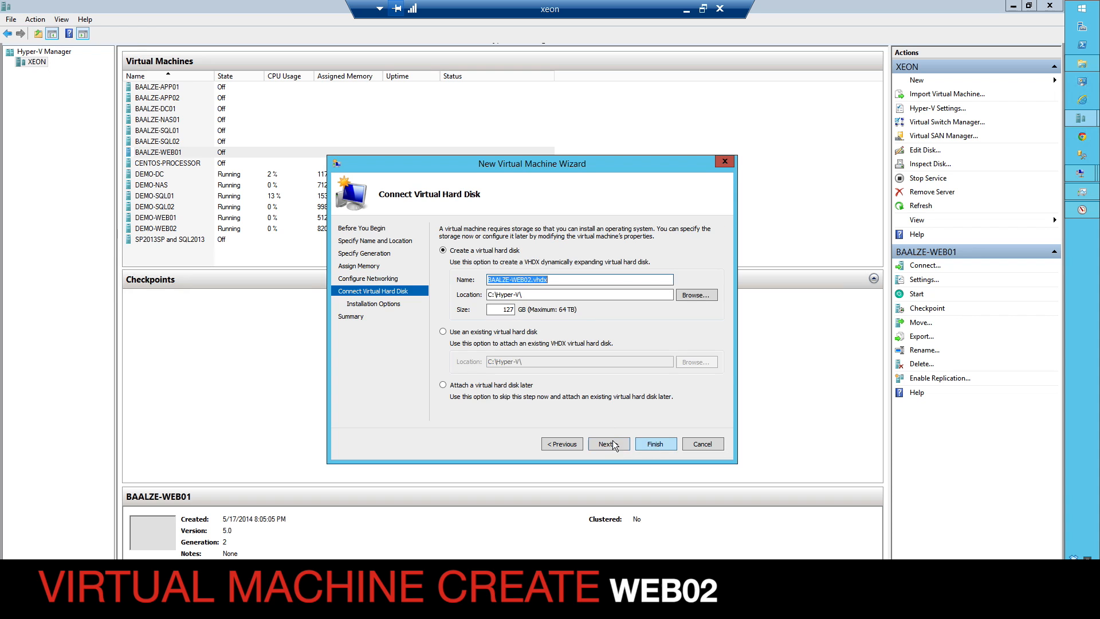
click(652, 442)
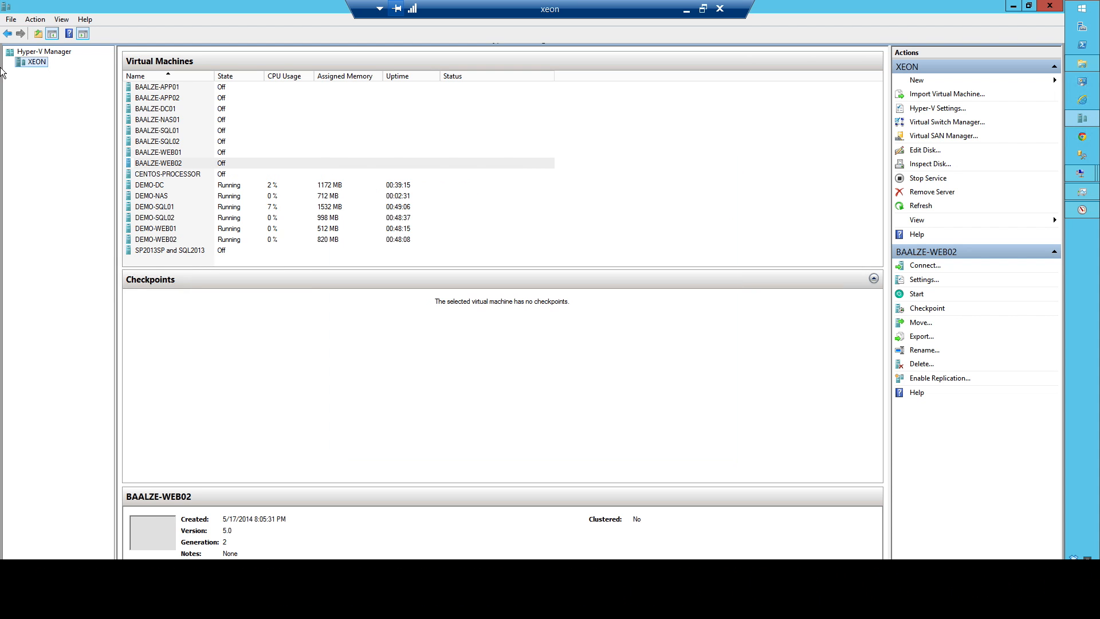
- Start a new virtual machine on XEON and name it BAALZE-SSRS
right_click(39, 61)
mouse_move(63, 69)
click(183, 68)
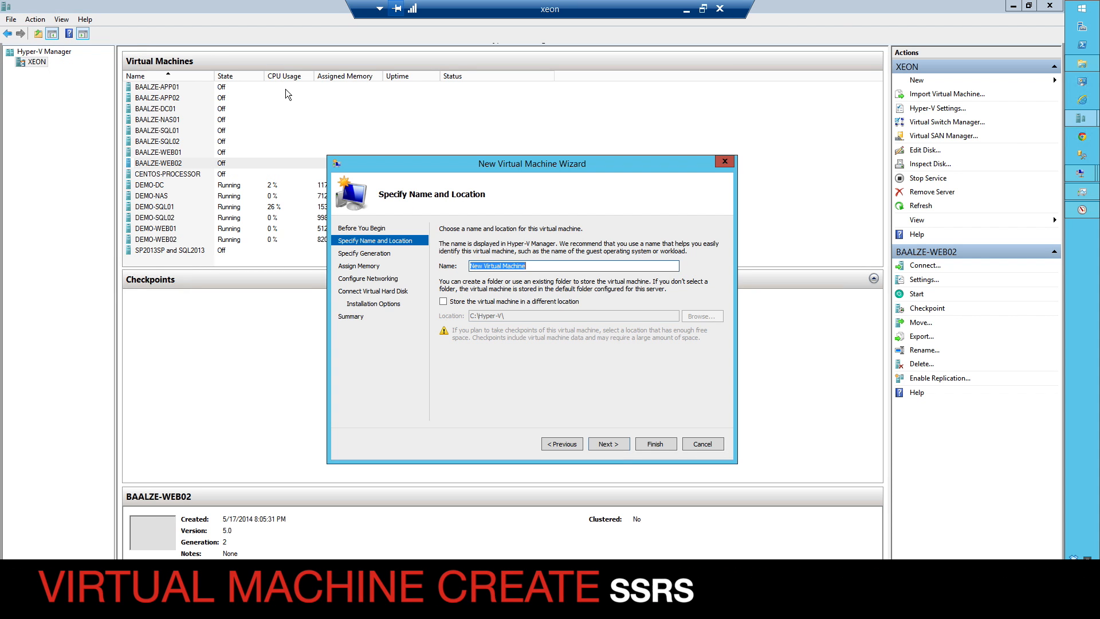
text(BAALZE-SSRS)
click(609, 444)
- Make BAALZE-SSRS a Generation 2 machine with 2048 MB of startup memory
click(608, 444)
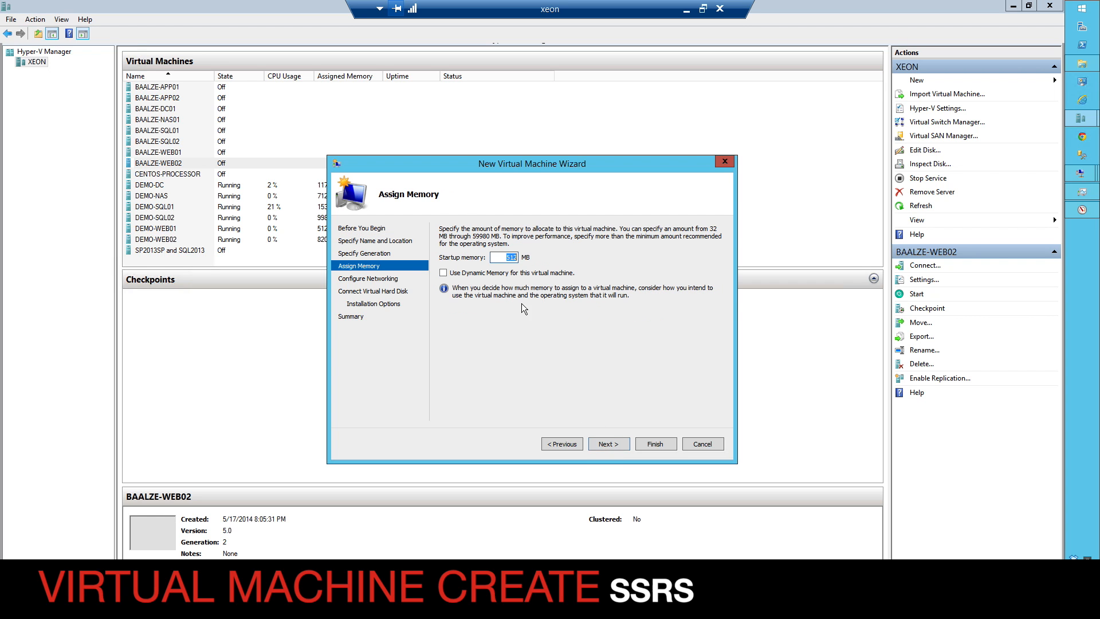
text(2048)
click(609, 444)
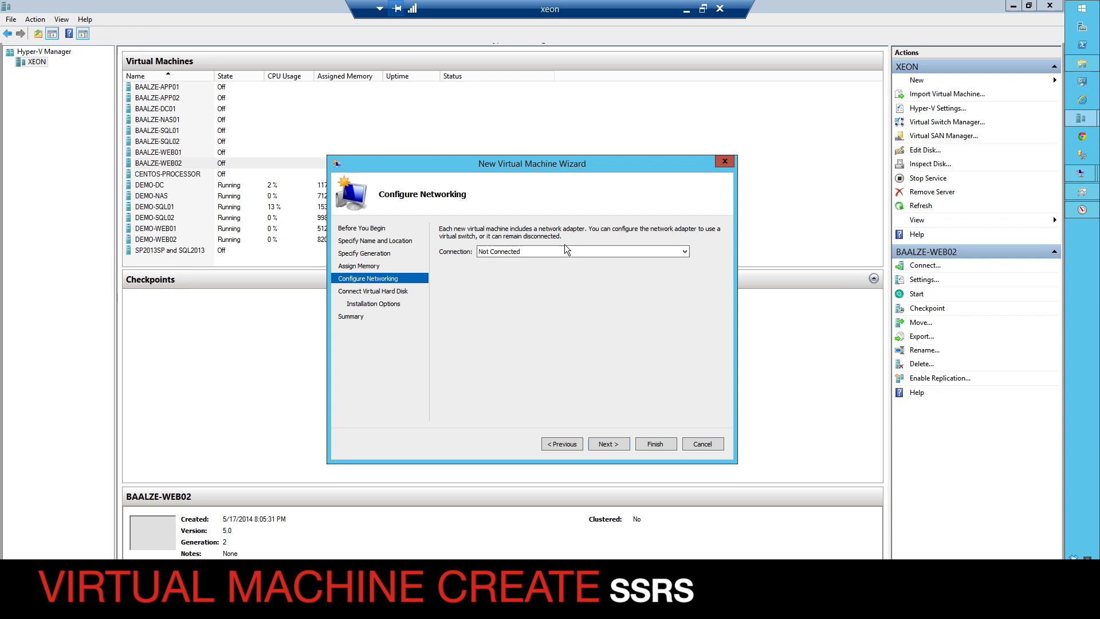
- Connect BAALZE-SSRS to the EXTERNAL network and create it with the default virtual hard disk
click(565, 245)
click(568, 274)
click(609, 444)
click(658, 442)
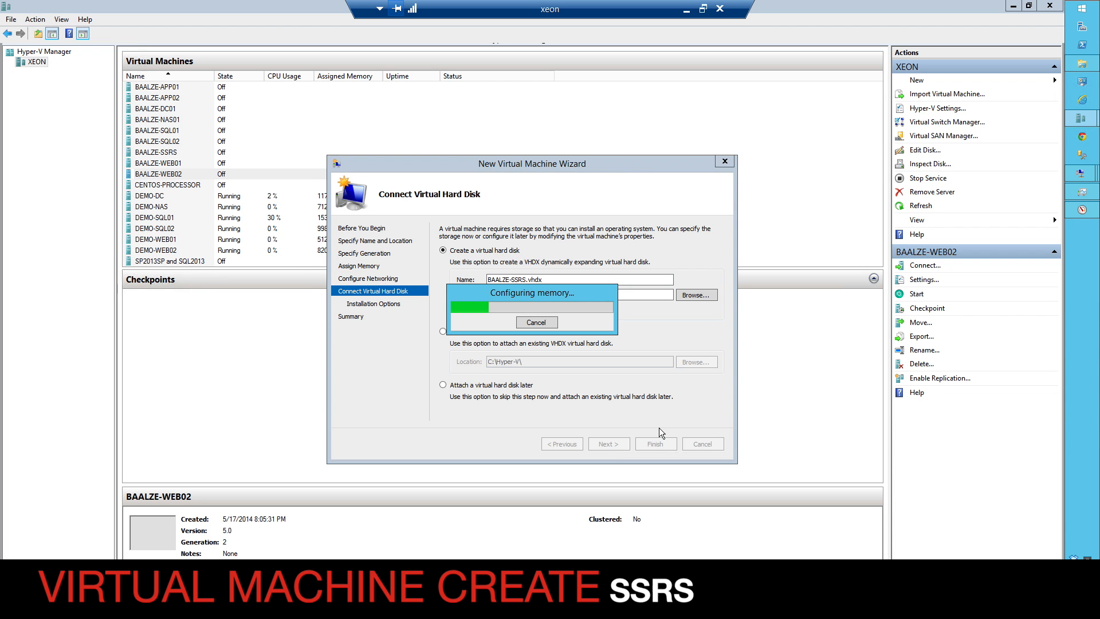
- Start a new virtual machine on XEON and name it BAALZE-SSAS
right_click(36, 60)
mouse_move(77, 70)
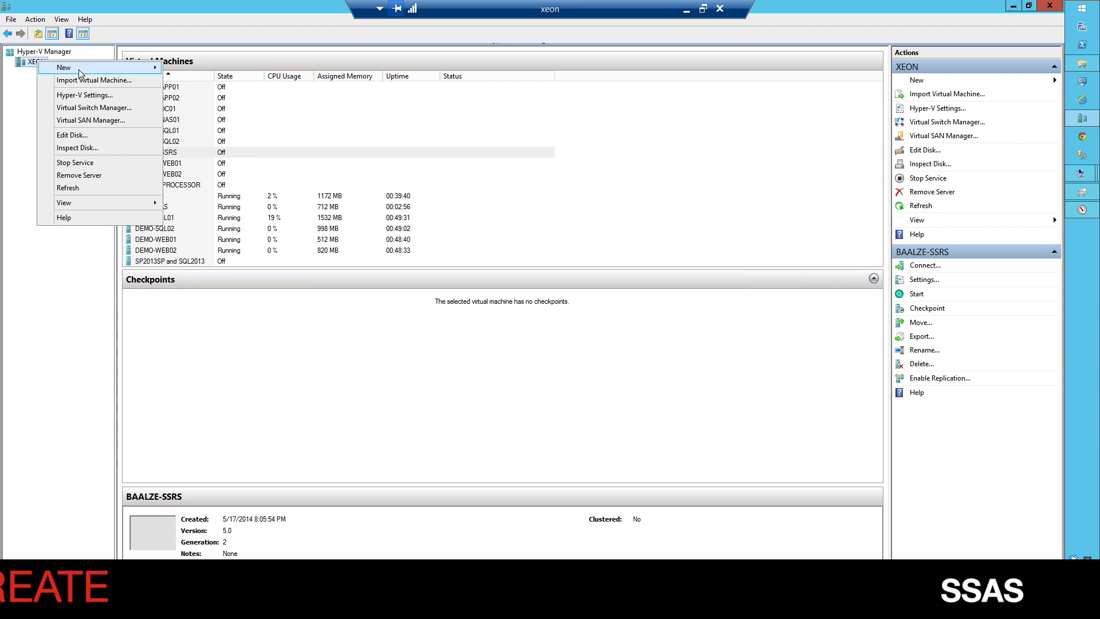
click(215, 66)
text(BAALZE-SSAS)
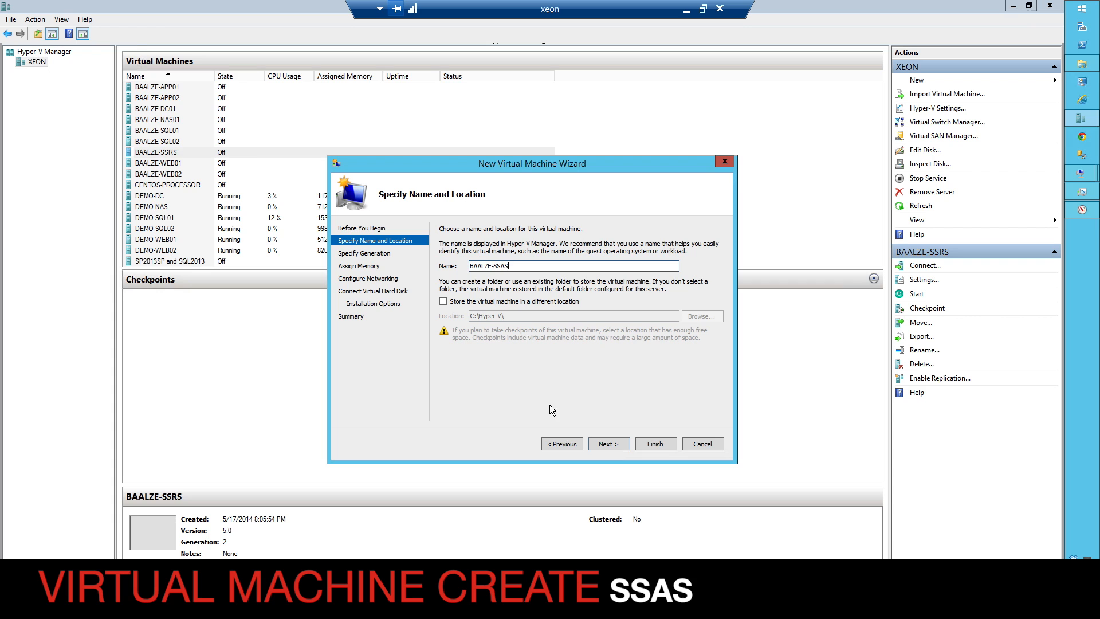
click(620, 446)
- Set the startup memory of BAALZE-SSAS to 4096 MB and enable Dynamic Memory
key(Return)
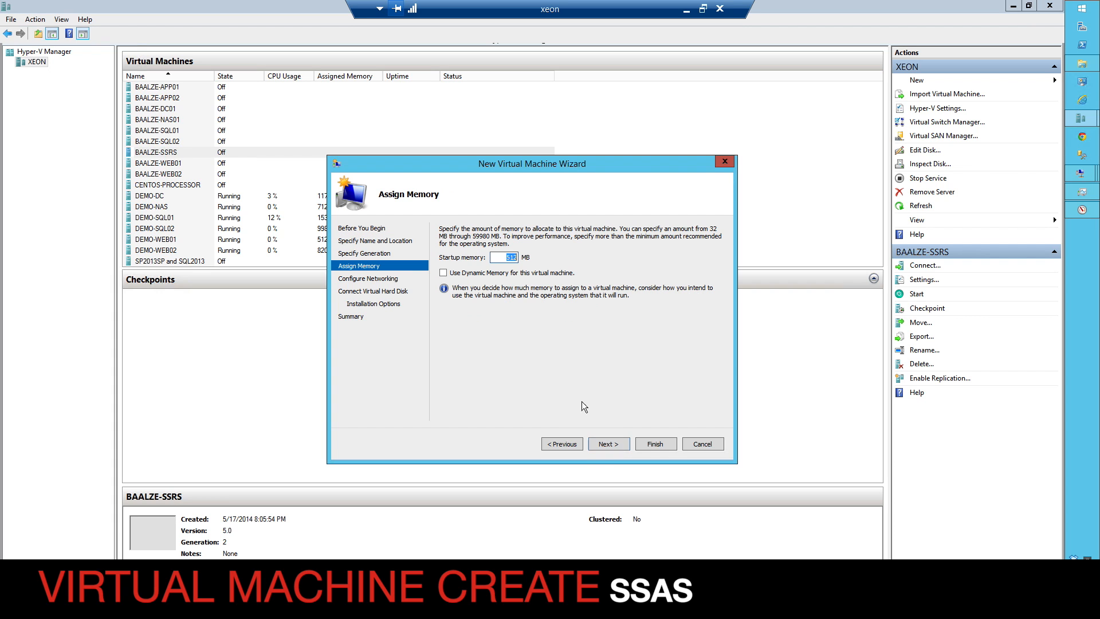
text(4096)
click(442, 272)
click(600, 443)
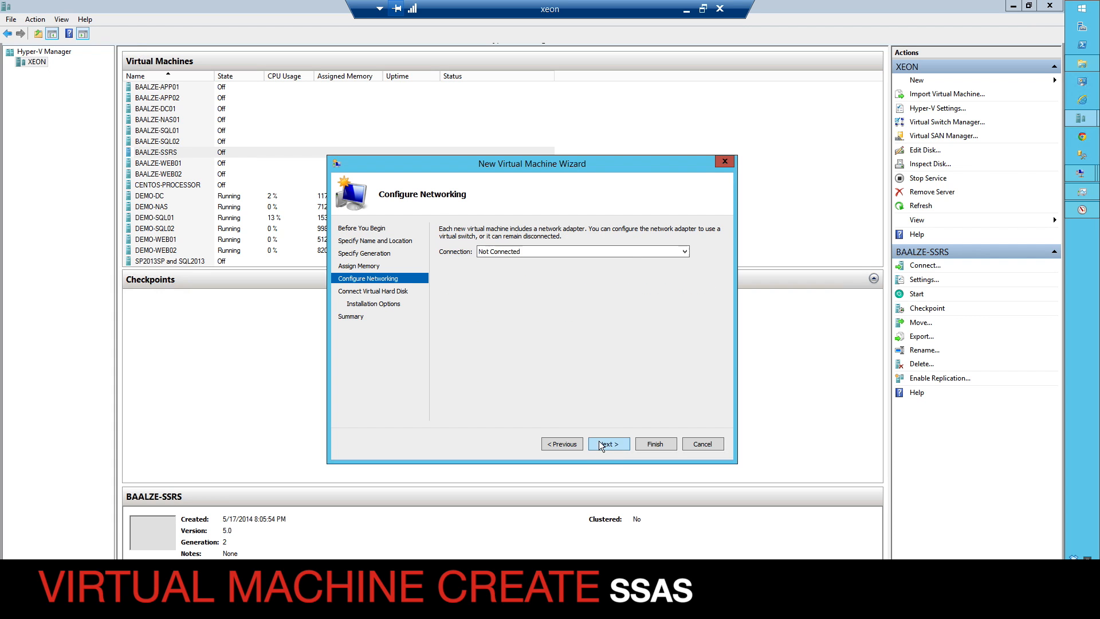
- Connect BAALZE-SSAS to the EXTERNAL network and create it with the default virtual hard disk
click(612, 252)
click(611, 276)
click(615, 444)
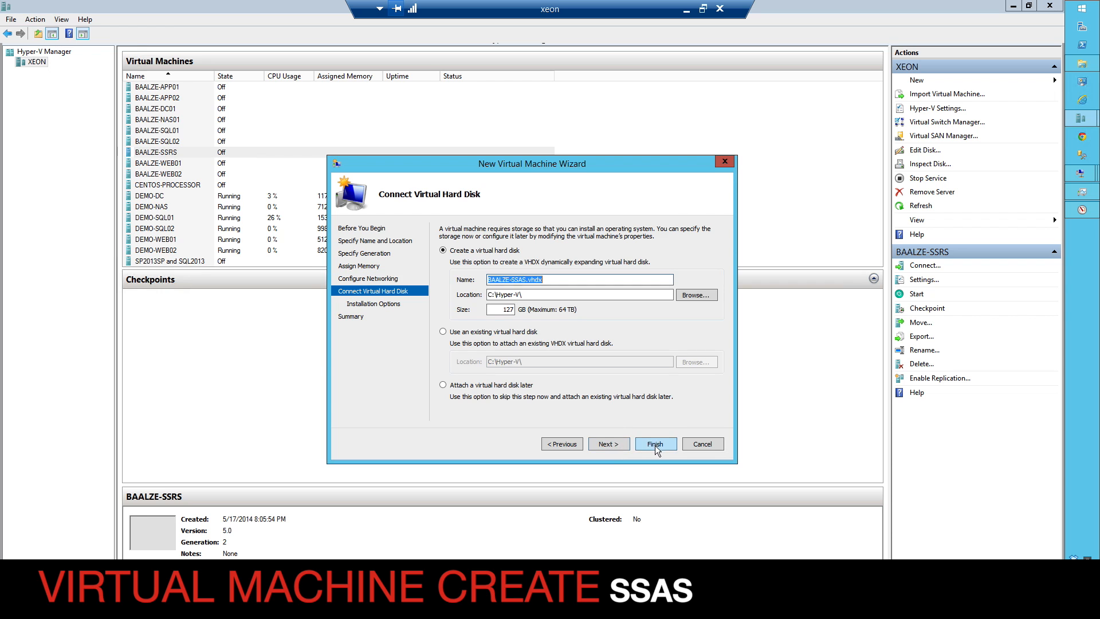
click(655, 445)
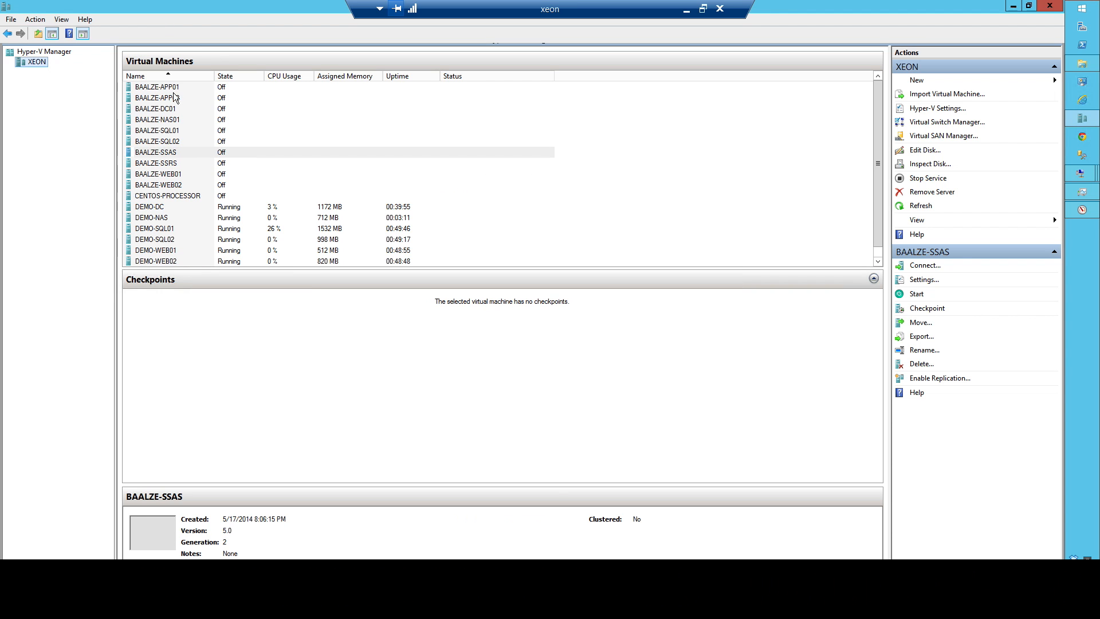
click(243, 90)
double_click(262, 89)
drag(294, 16, 596, 136)
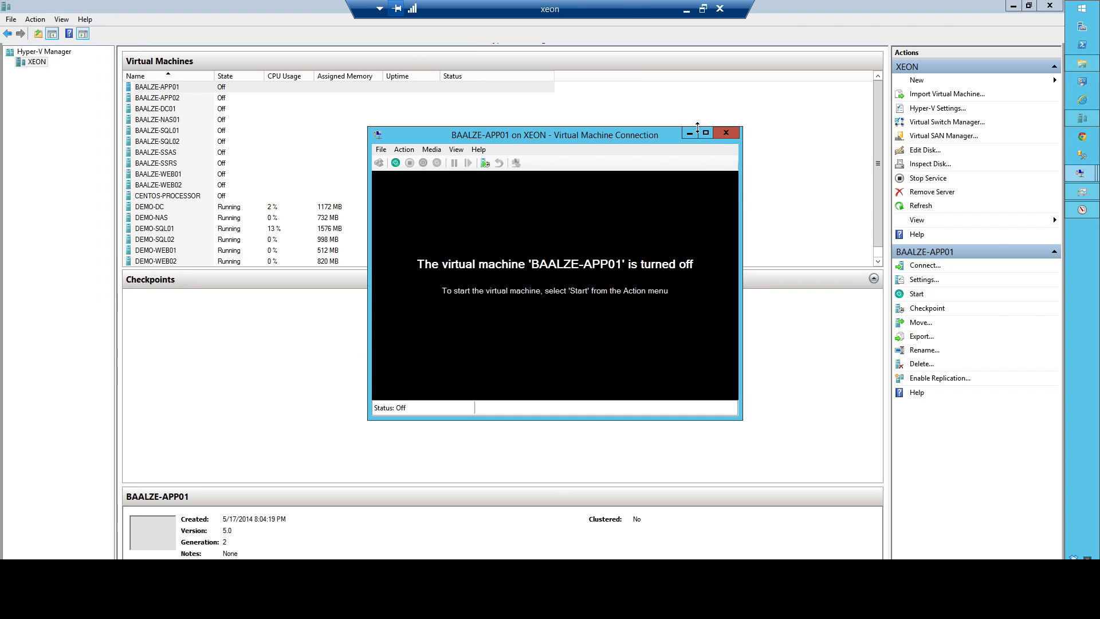
click(726, 133)
- Add another network adapter to BAALZE-APP01, connect it to the INTERNAL switch, and save the settings
click(934, 276)
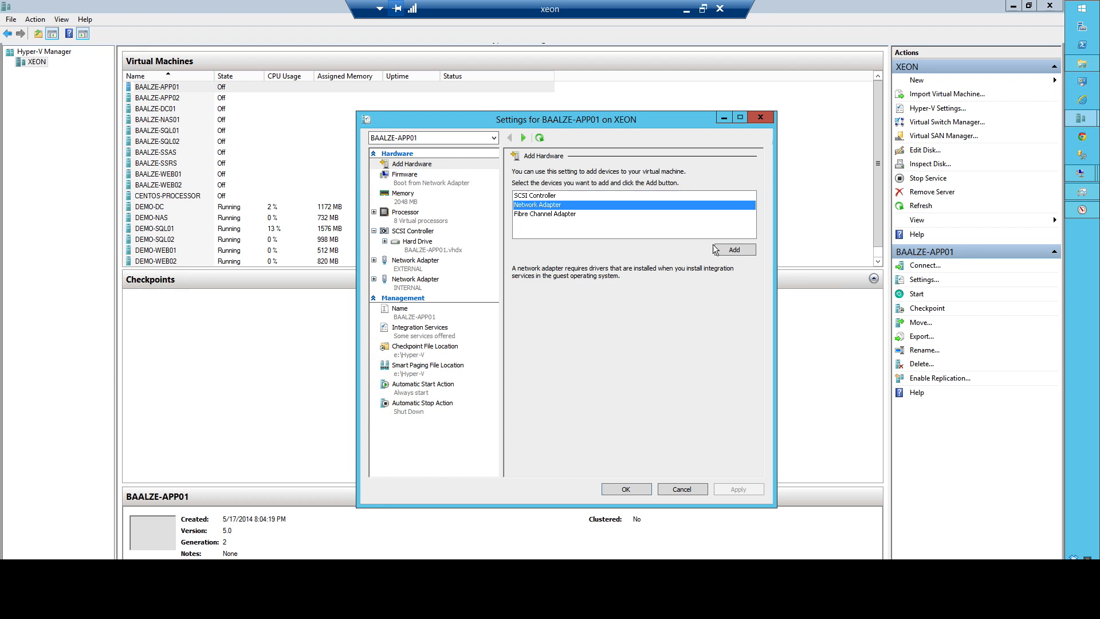
click(420, 302)
click(570, 193)
click(563, 212)
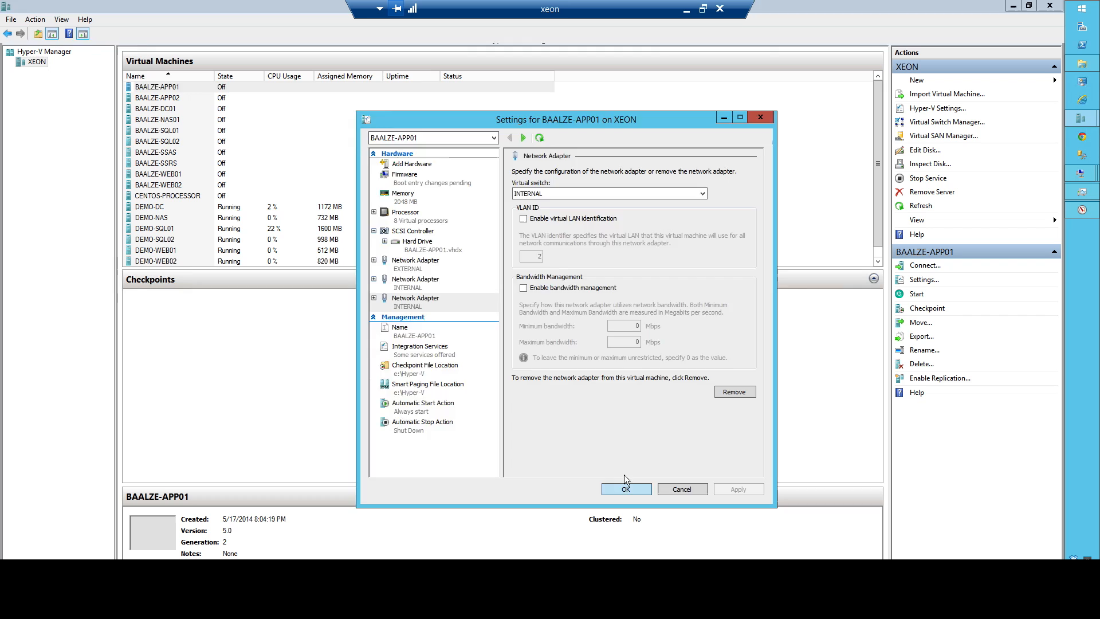
click(625, 484)
- Open the settings of BAALZE-APP02 and set its number of virtual processors to 8
right_click(233, 98)
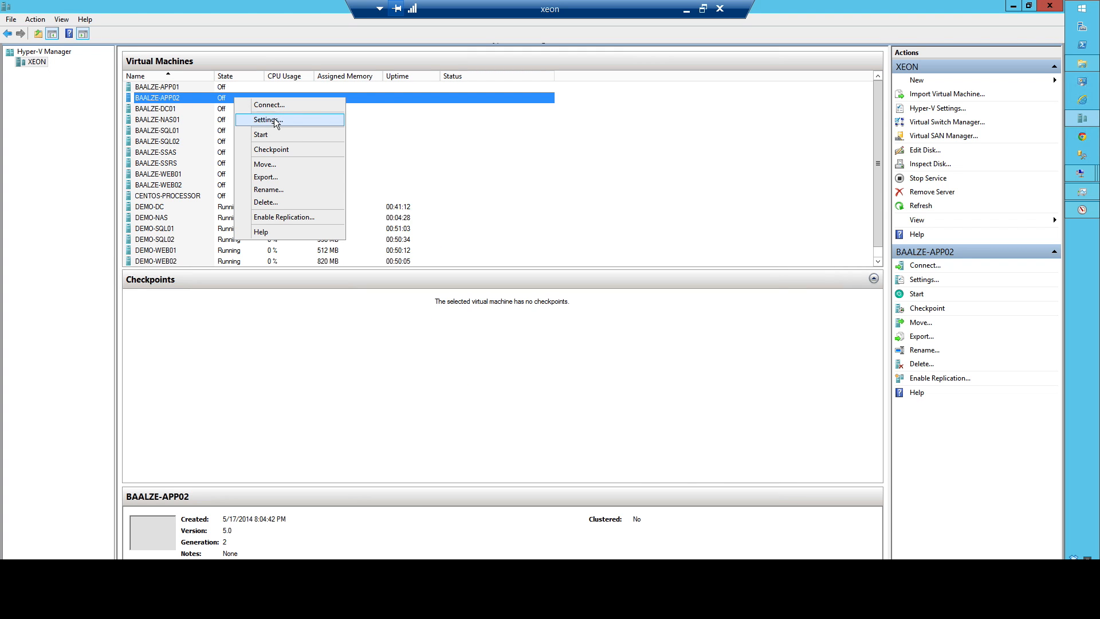
click(274, 119)
click(404, 195)
click(409, 213)
click(641, 190)
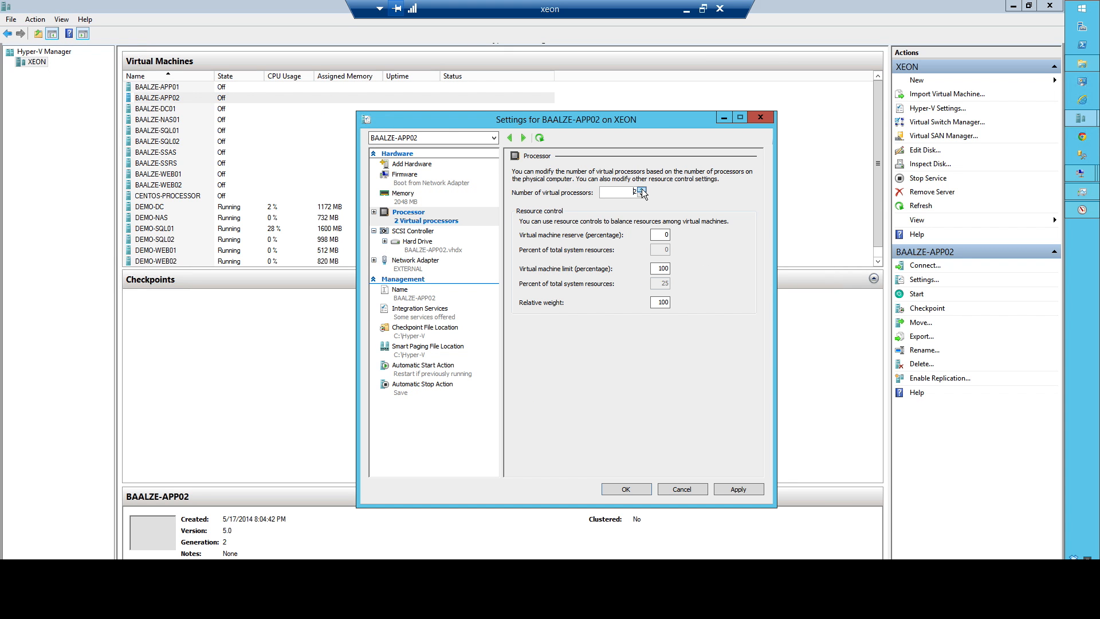
- Set the checkpoint and smart paging file locations of BAALZE-APP02 to e:\Hyper-V
click(439, 332)
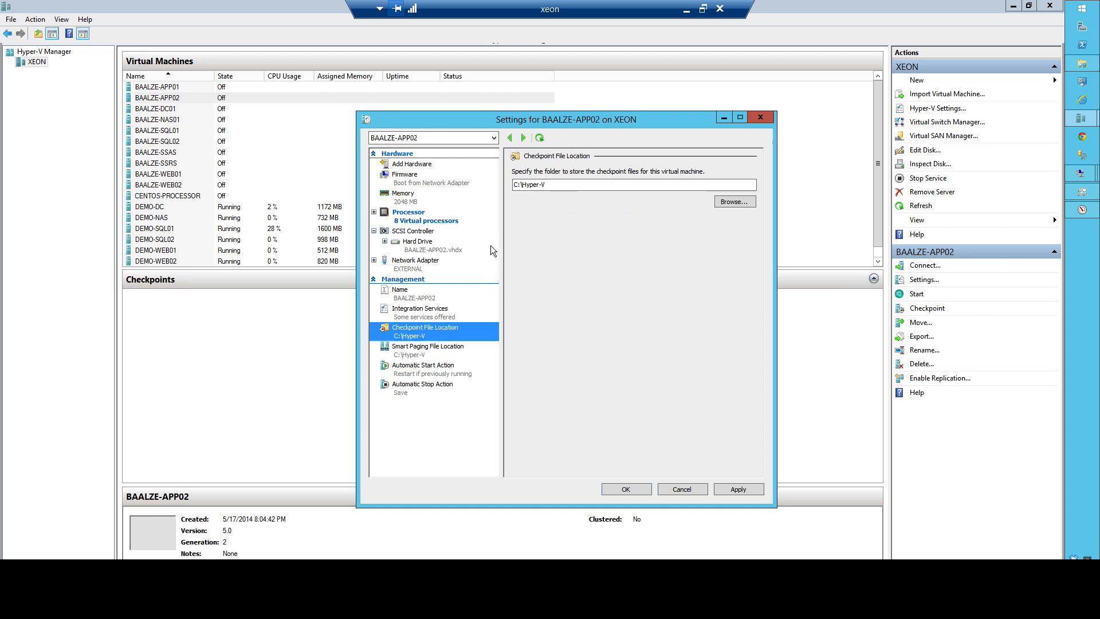
drag(517, 185, 512, 184)
text(e)
click(421, 349)
text(er-V)
- Make BAALZE-APP02 always start automatically and shut down its guest operating system when the host shuts down
click(429, 369)
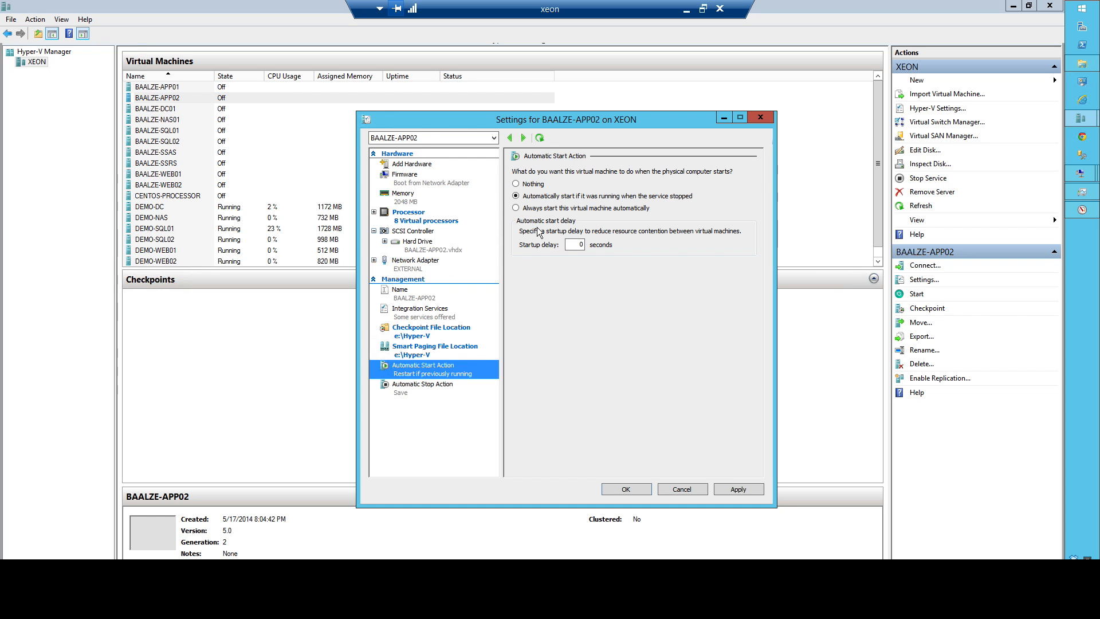
click(535, 207)
click(428, 388)
click(541, 235)
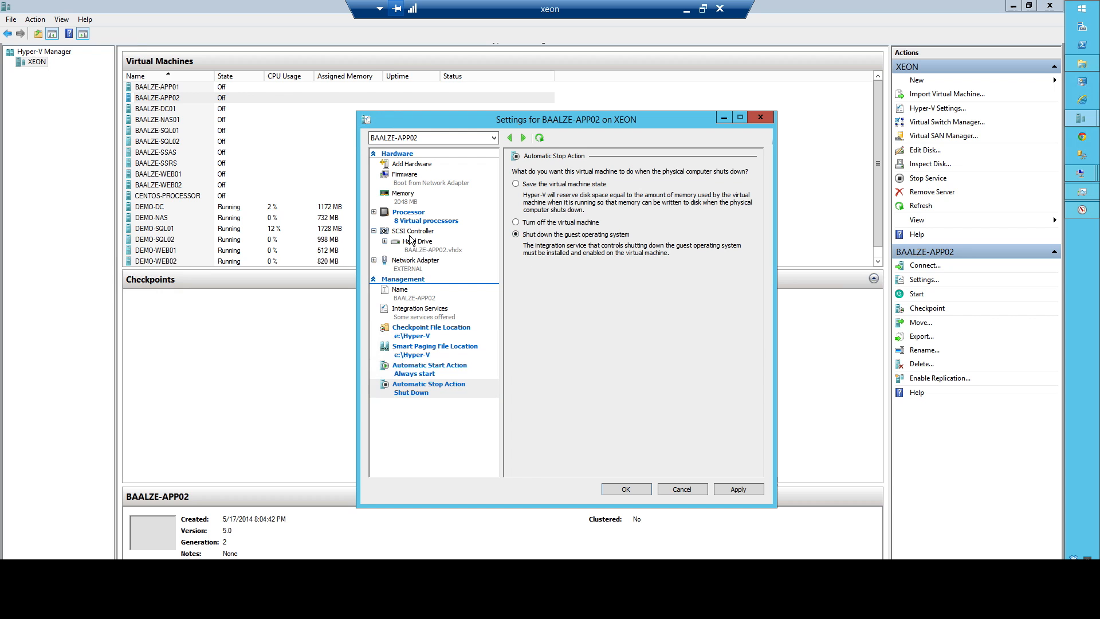
- Add a second network adapter to BAALZE-APP02 and connect it to the INTERNAL switch
click(411, 164)
click(572, 205)
click(668, 248)
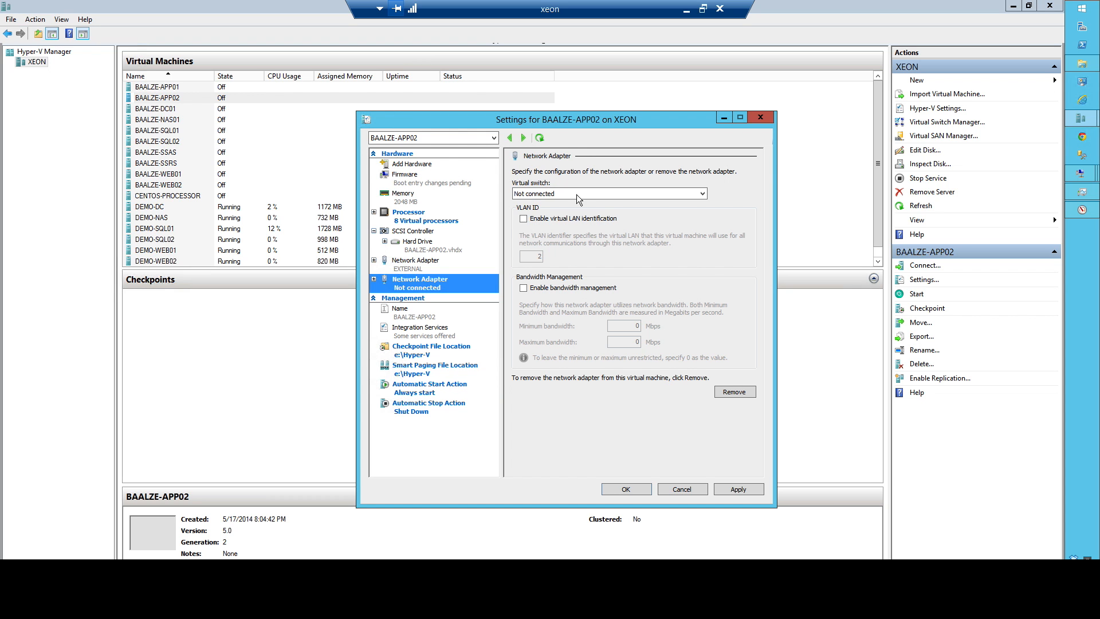
click(576, 194)
click(568, 211)
- Add a third network adapter to BAALZE-APP02 on the INTERNAL switch and save the settings
click(415, 166)
click(625, 221)
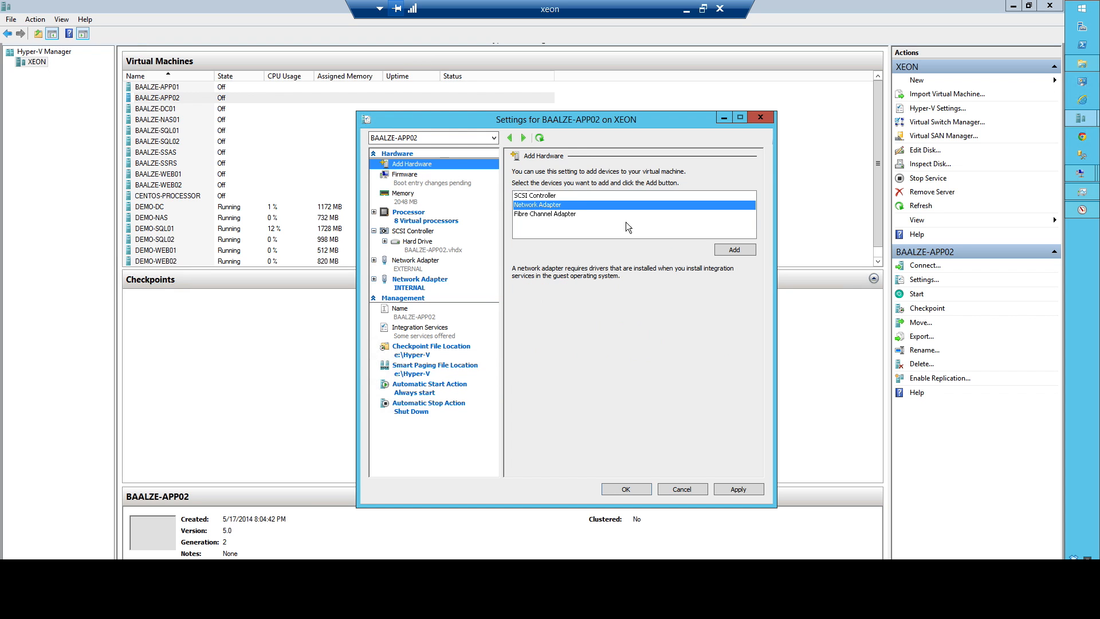
click(723, 248)
click(528, 192)
click(530, 210)
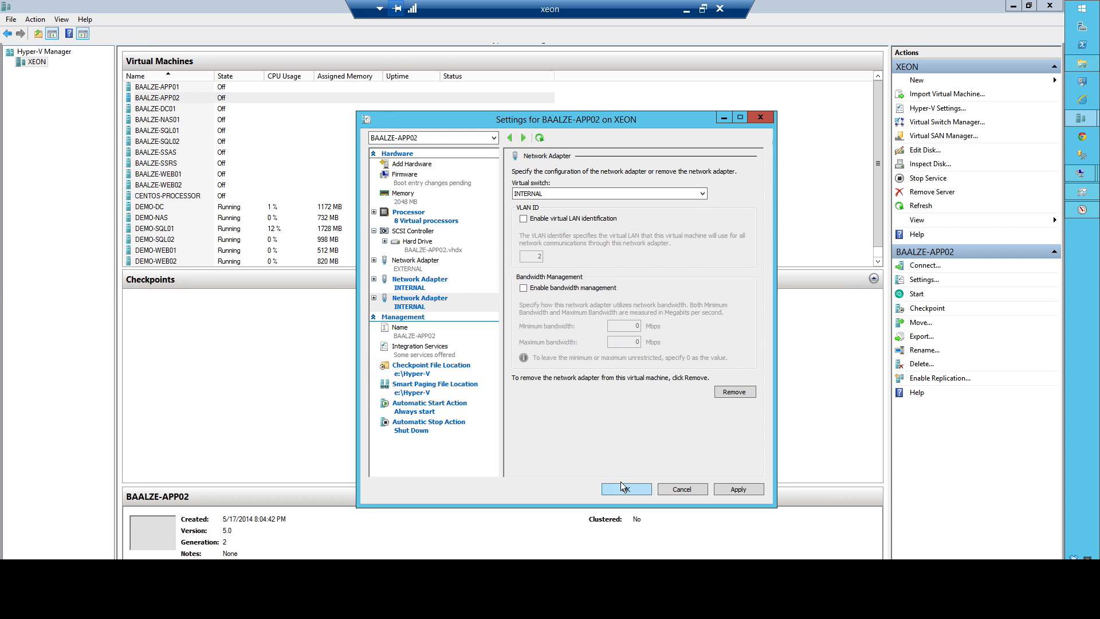
click(623, 487)
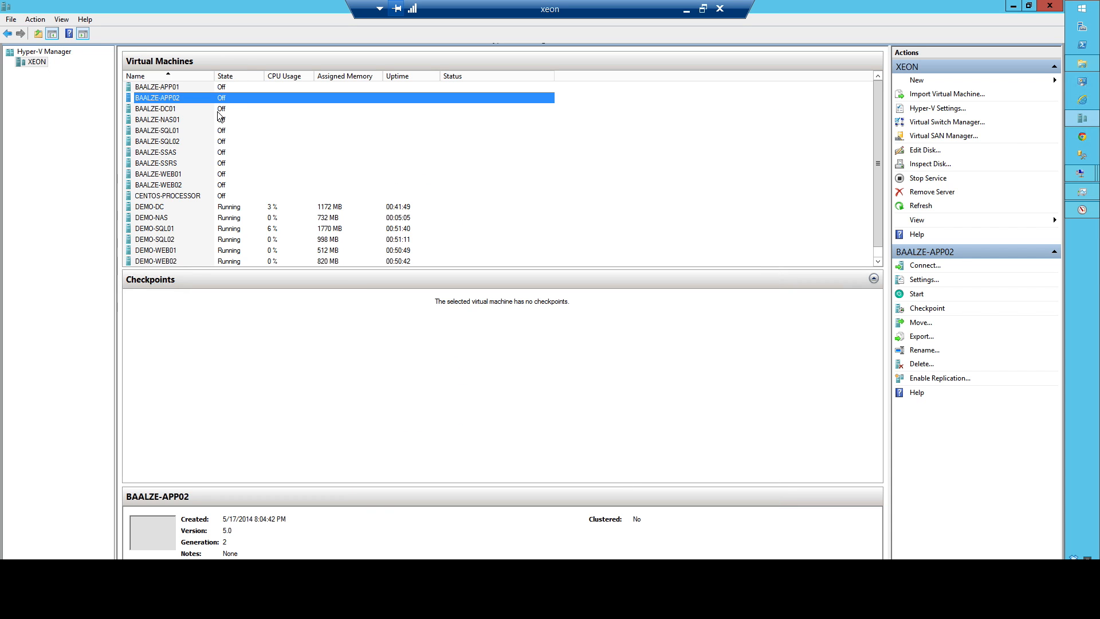
- Open the settings of BAALZE-DC01 and set its number of virtual processors to 8
right_click(221, 110)
click(273, 127)
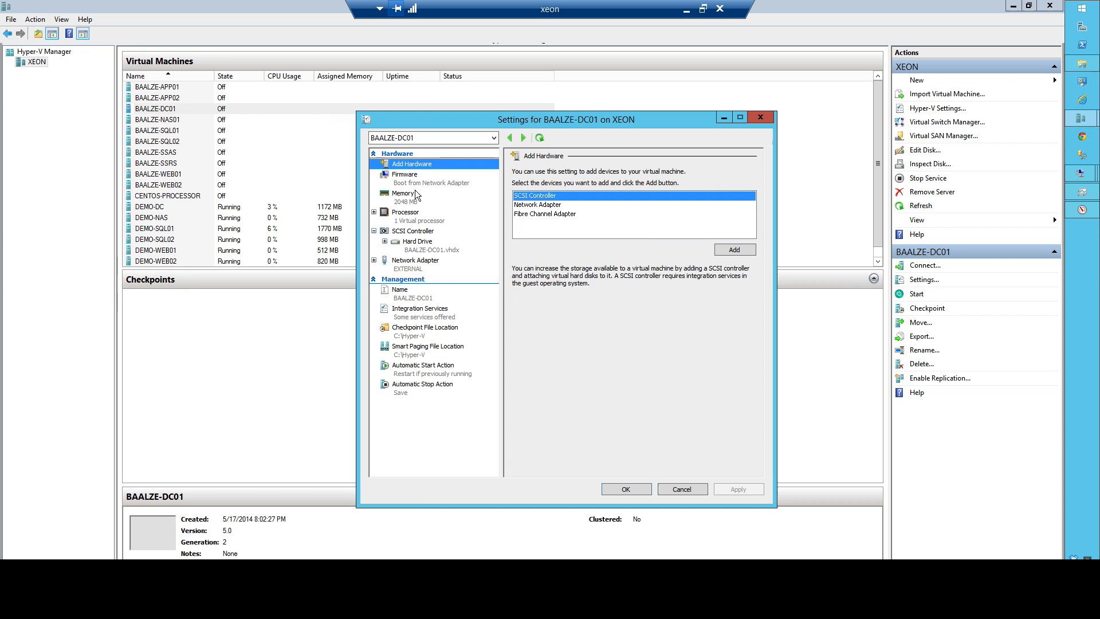
click(416, 212)
triple_click(641, 189)
triple_click(641, 189)
click(641, 189)
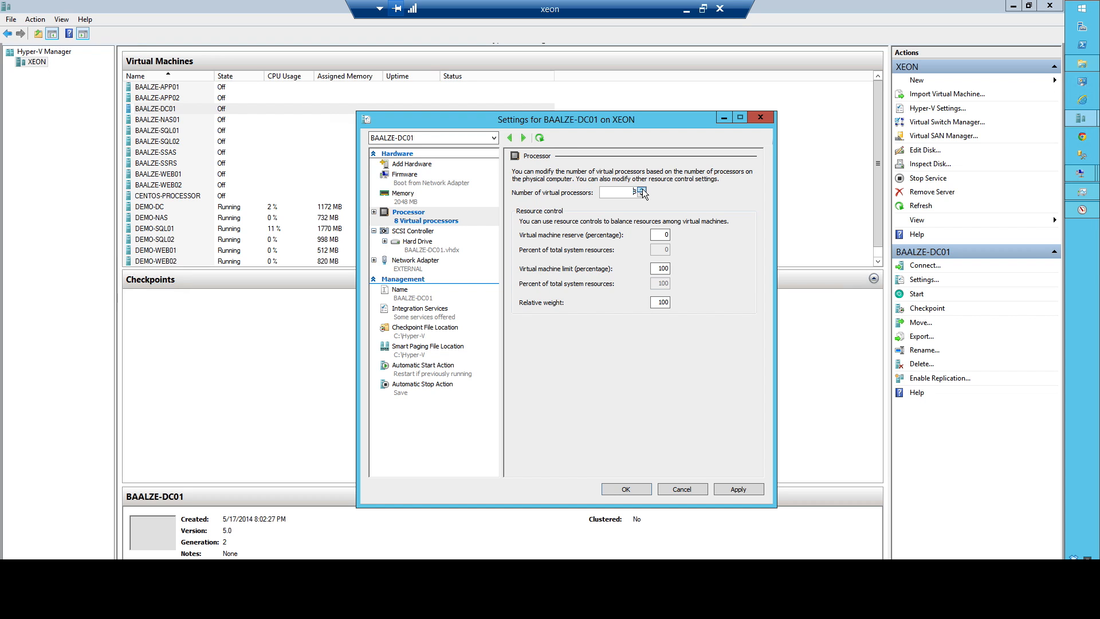
- Set the checkpoint and smart paging file locations of BAALZE-DC01 to e:\Hyper-V
click(460, 196)
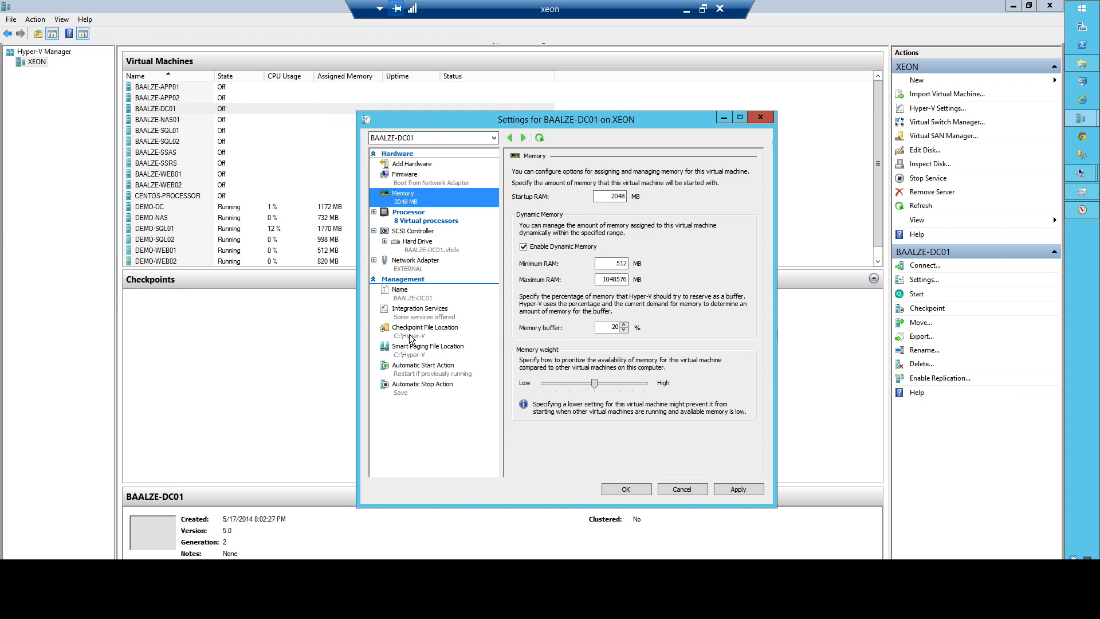
click(401, 331)
double_click(517, 184)
text(e:\Hyper-V)
click(428, 346)
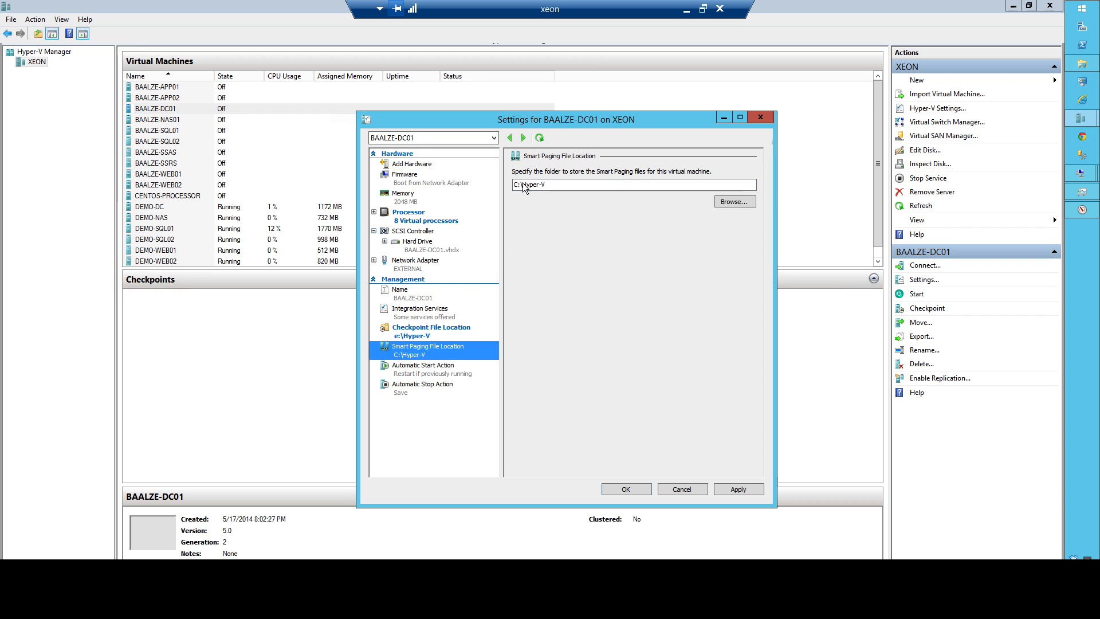
double_click(517, 184)
text(e)
- Make BAALZE-DC01 always start automatically and shut down its guest operating system when the host shuts down
click(429, 366)
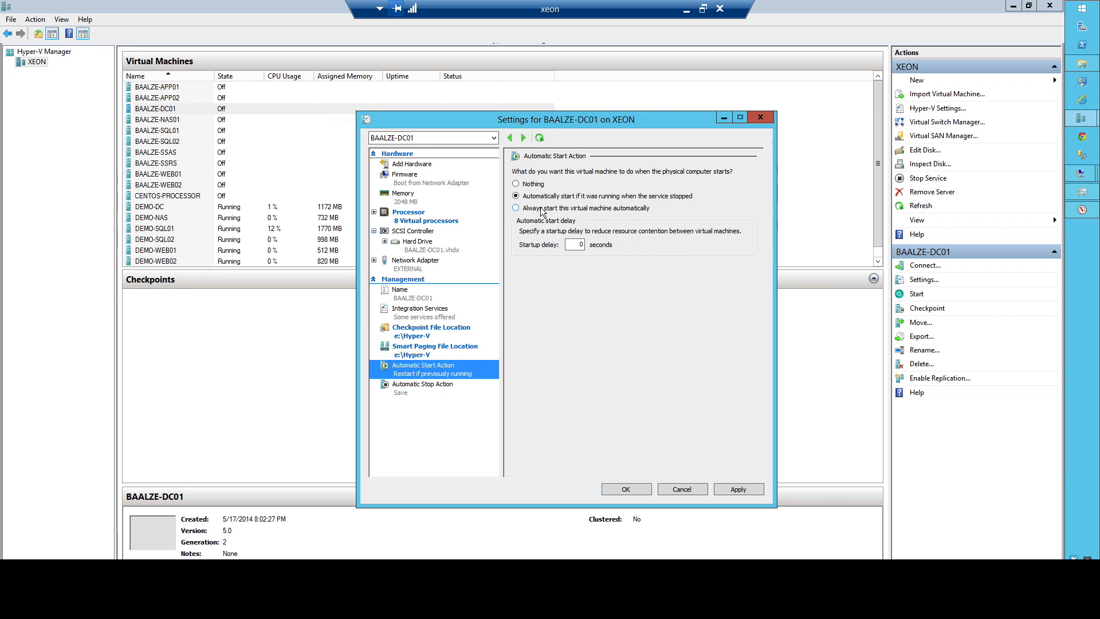
click(541, 208)
click(425, 387)
click(516, 234)
- Add a second network adapter to BAALZE-DC01 and connect it to the INTERNAL switch
click(412, 166)
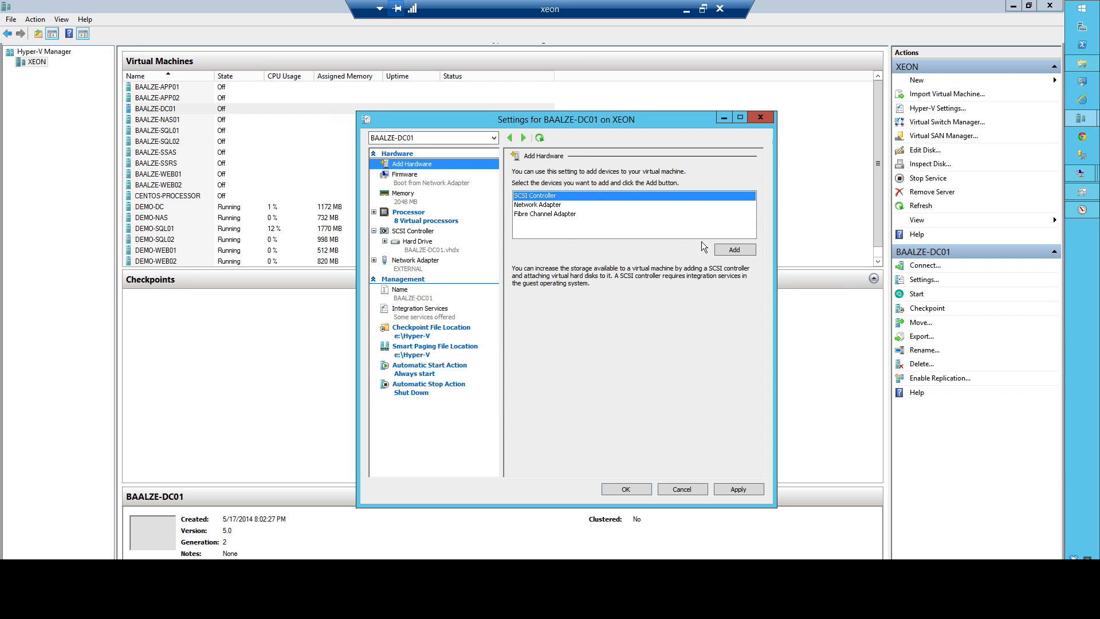
click(559, 205)
click(719, 249)
click(556, 193)
click(545, 211)
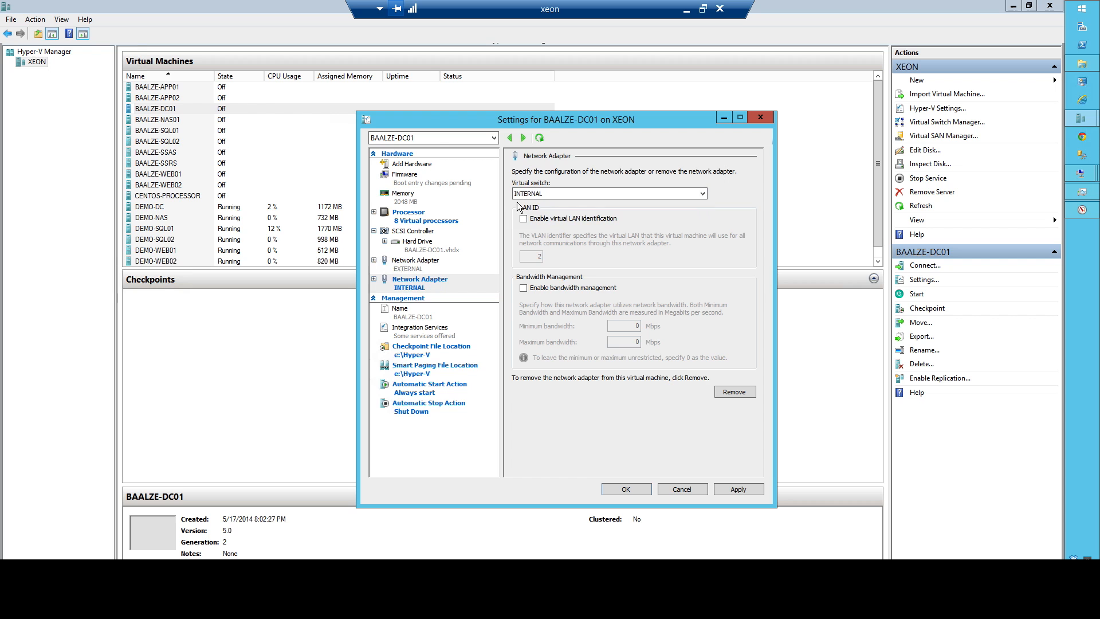
- Add a third network adapter to BAALZE-DC01 on the INTERNAL switch and save the settings
click(412, 163)
click(731, 249)
click(549, 195)
click(549, 212)
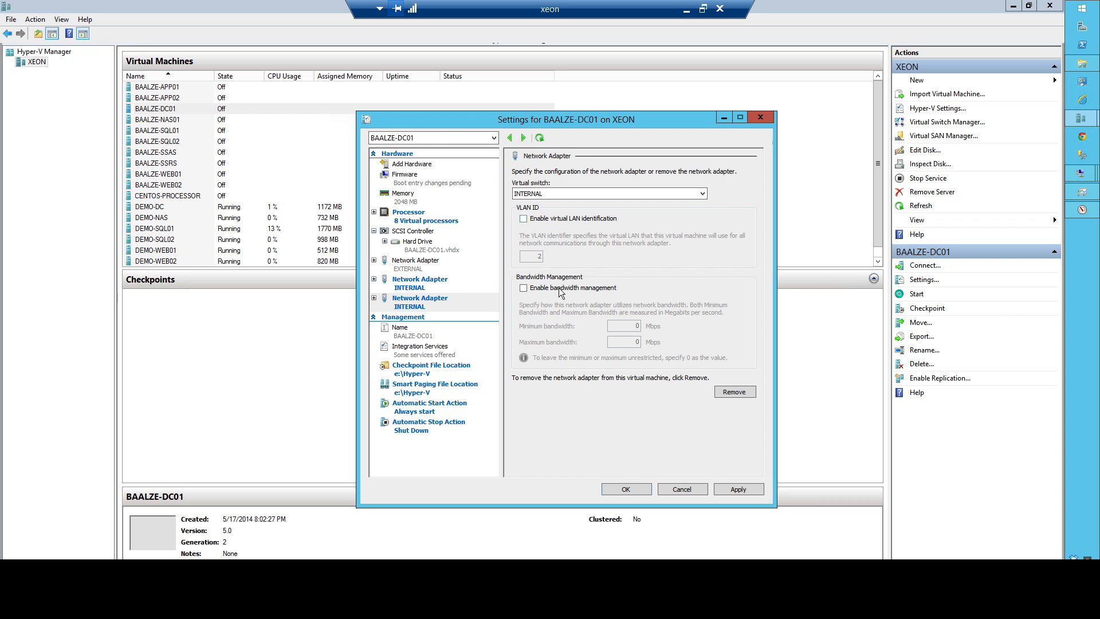
click(625, 489)
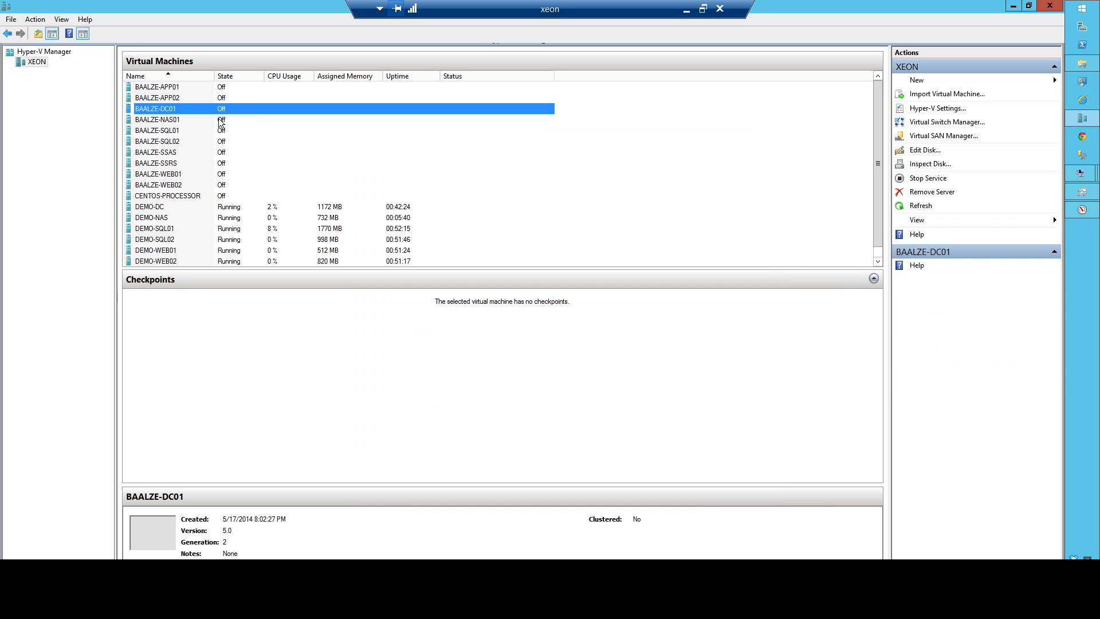
- Open the settings of BAALZE-NAS01 and set its number of virtual processors to 8
right_click(215, 119)
click(277, 141)
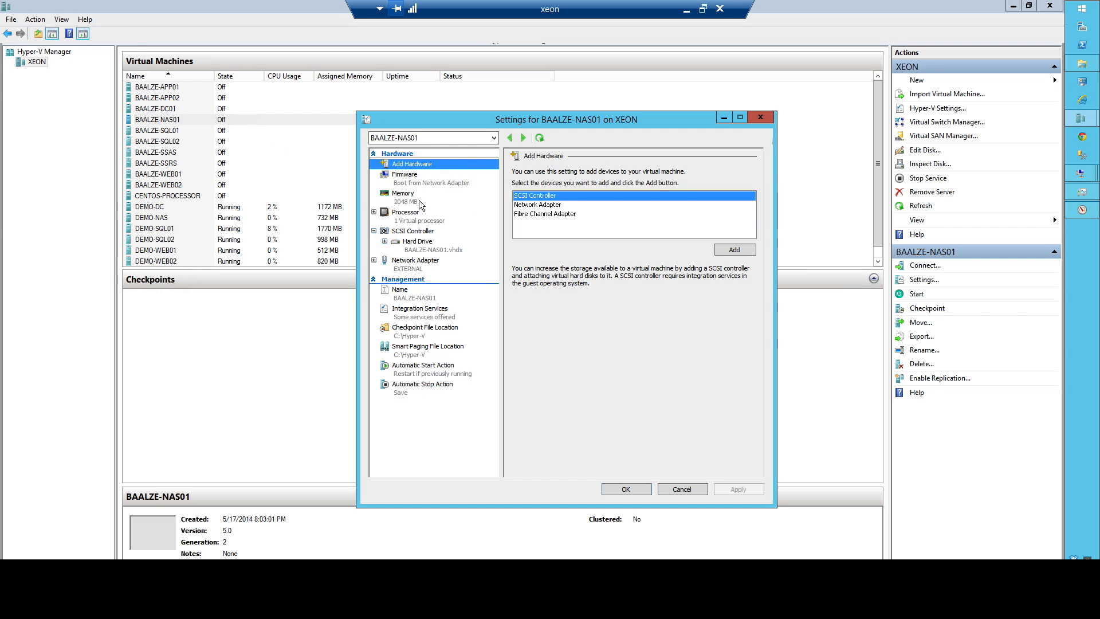
click(424, 219)
click(642, 189)
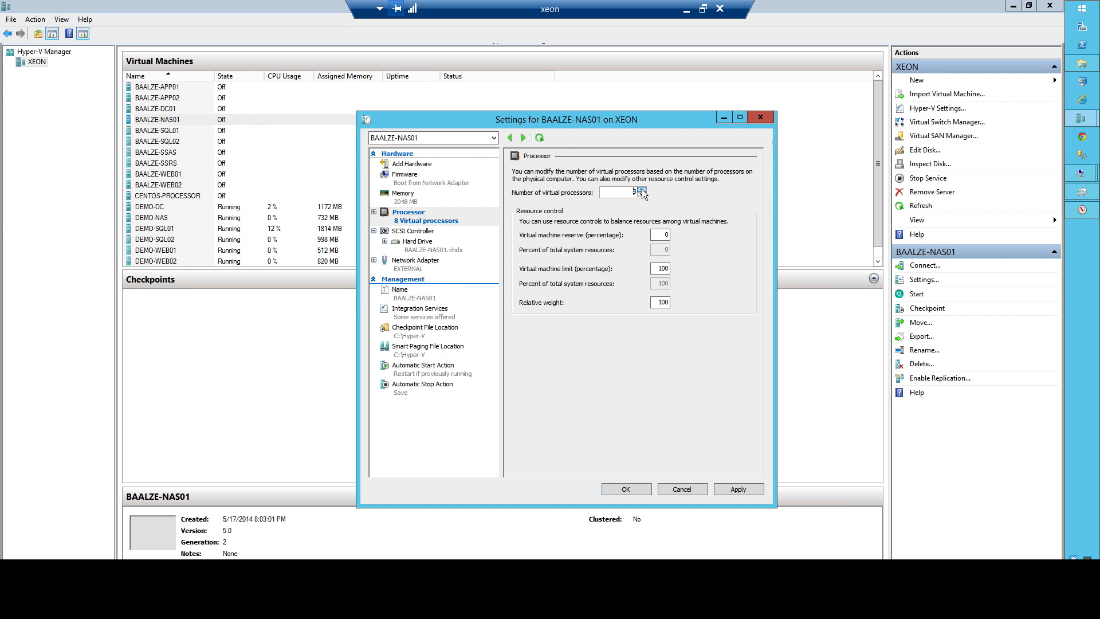
- Set the checkpoint and smart paging file locations of BAALZE-NAS01 to e:\Hyper-V
click(439, 335)
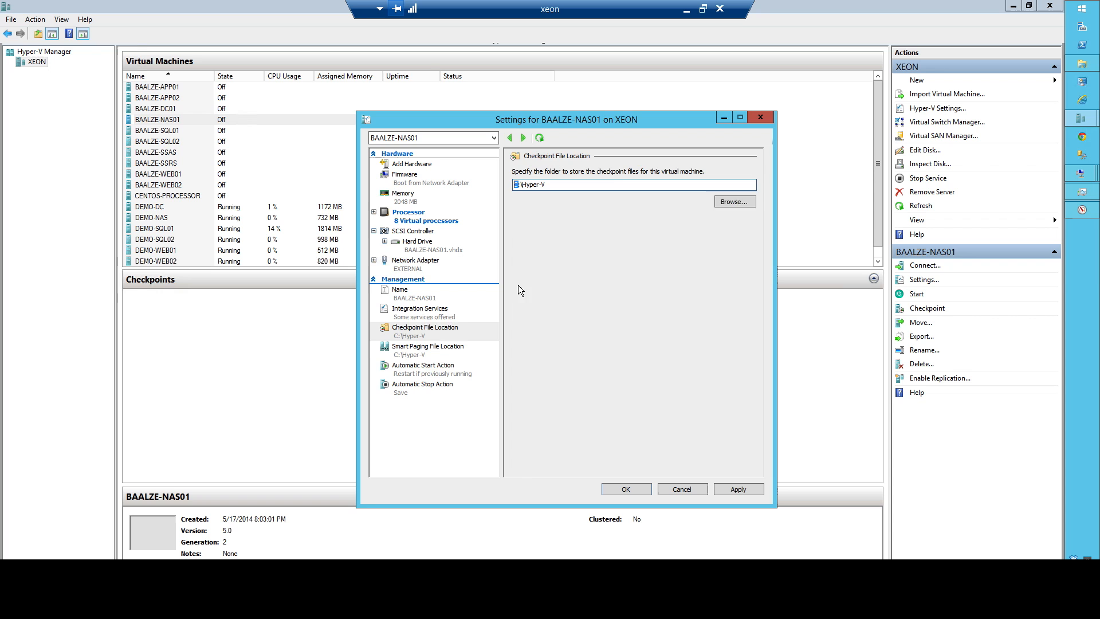
text(e)
click(425, 352)
drag(518, 184, 510, 187)
text(er-V)
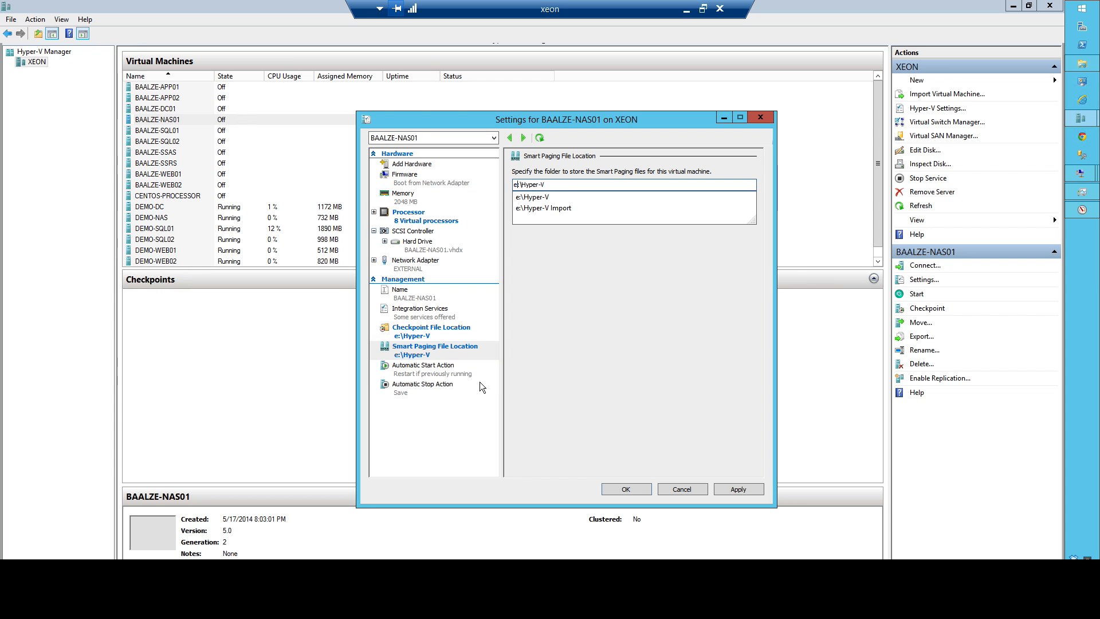
- Make BAALZE-NAS01 always start automatically and shut down its guest operating system when the host shuts down
click(435, 368)
click(545, 212)
click(429, 386)
click(539, 232)
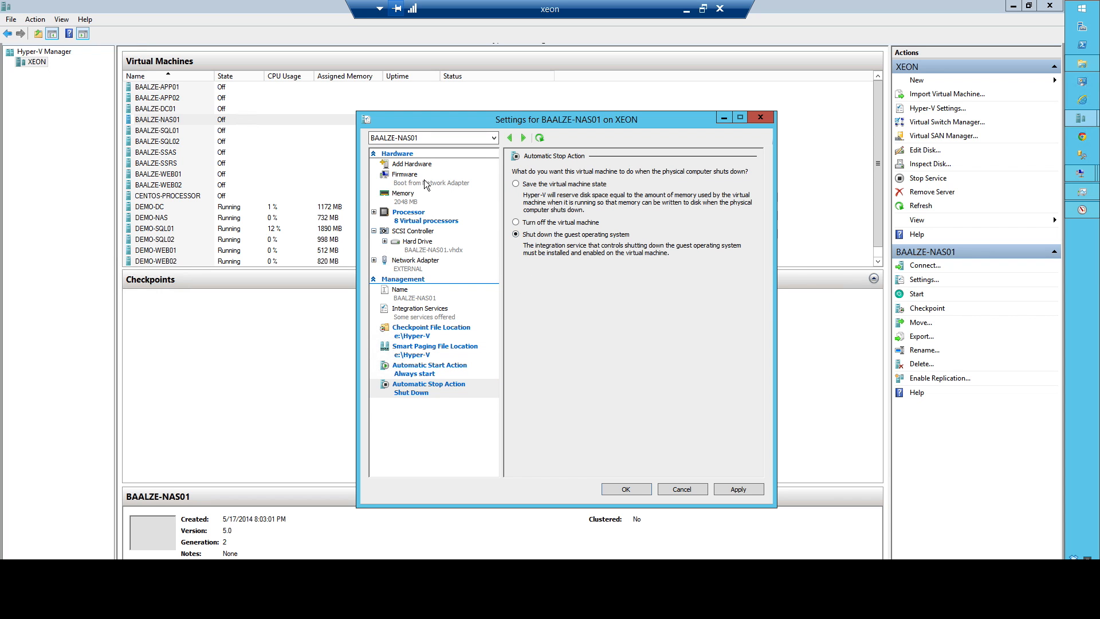
- Add a second network adapter to BAALZE-NAS01 and connect it to the INTERNAL switch
click(425, 166)
click(561, 203)
click(732, 248)
click(578, 193)
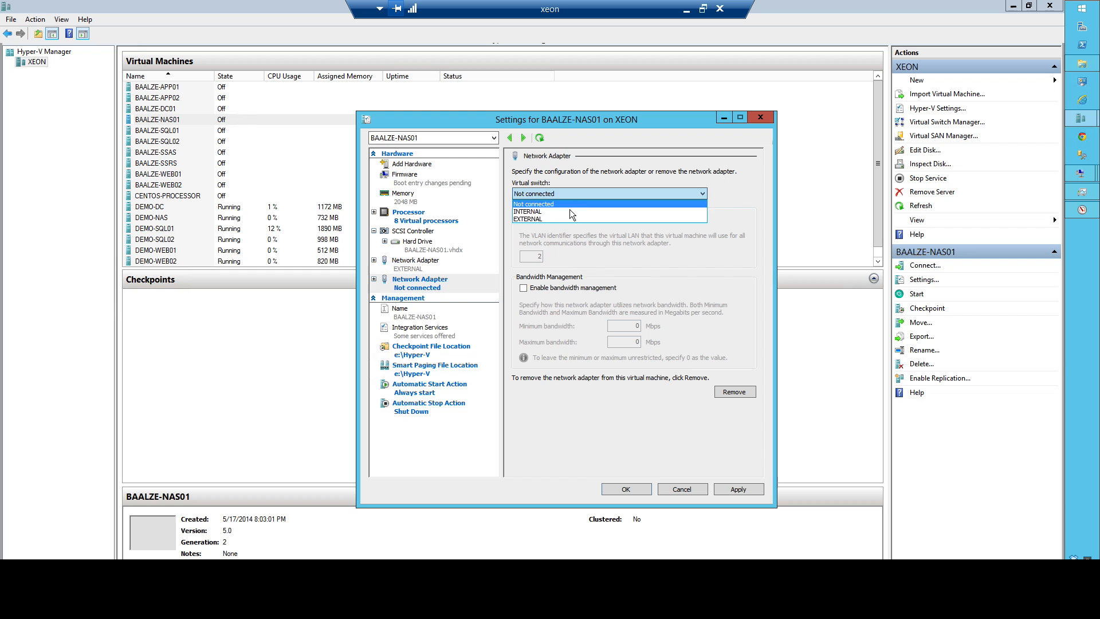
click(570, 211)
- Add a third network adapter to BAALZE-NAS01 on the INTERNAL switch and save the settings
click(411, 164)
click(610, 205)
click(732, 249)
click(579, 194)
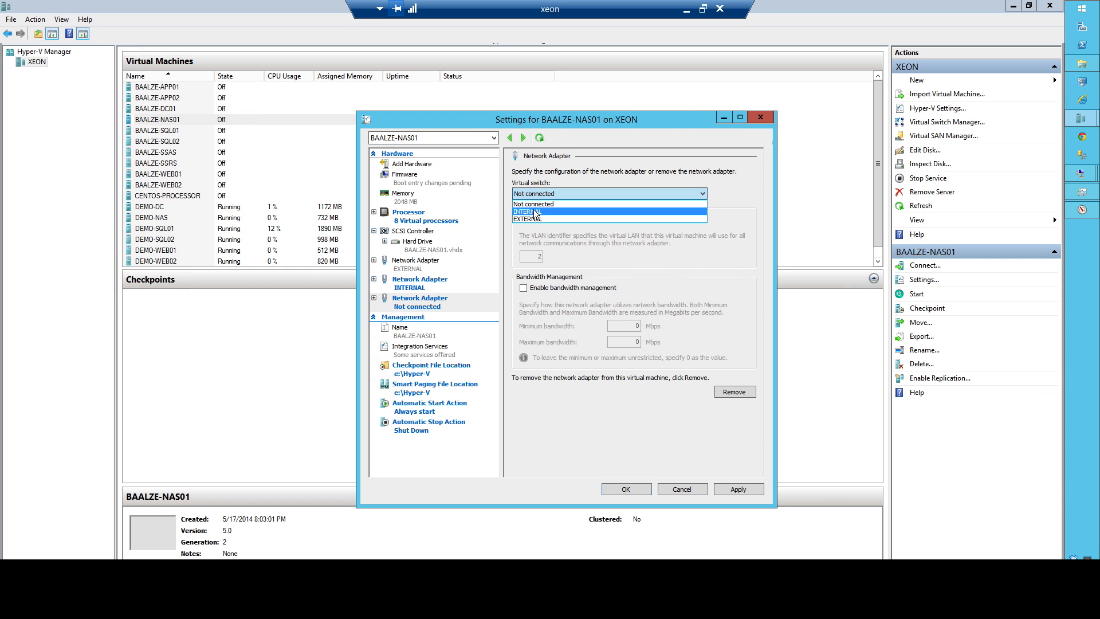
click(536, 212)
click(614, 486)
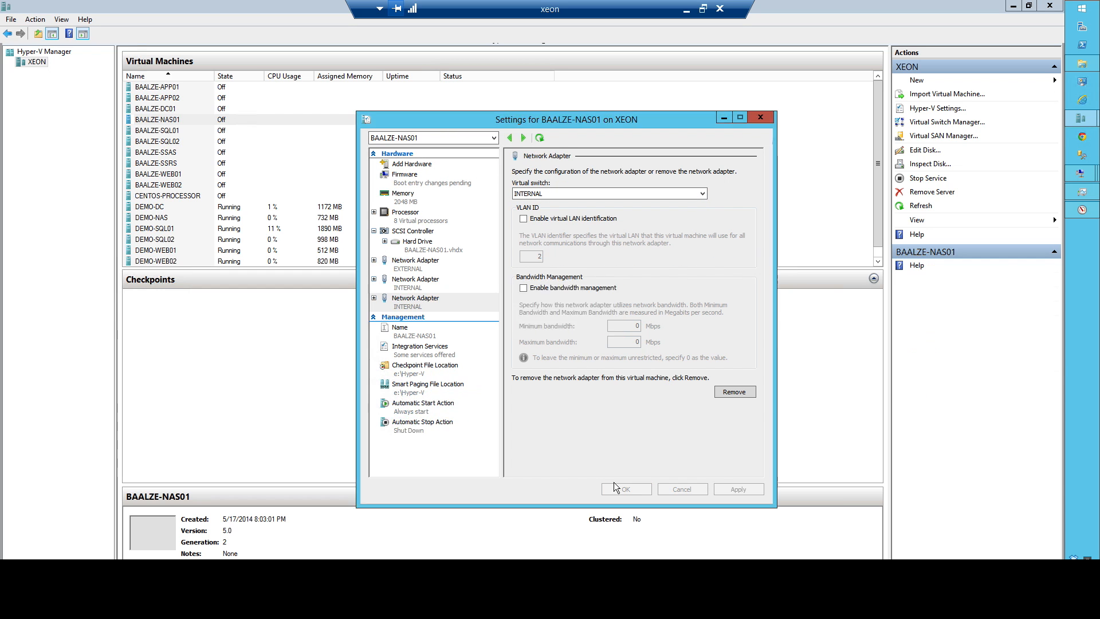
- Open the settings of BAALZE-SQL01 and set its number of virtual processors to 8
right_click(238, 133)
click(297, 151)
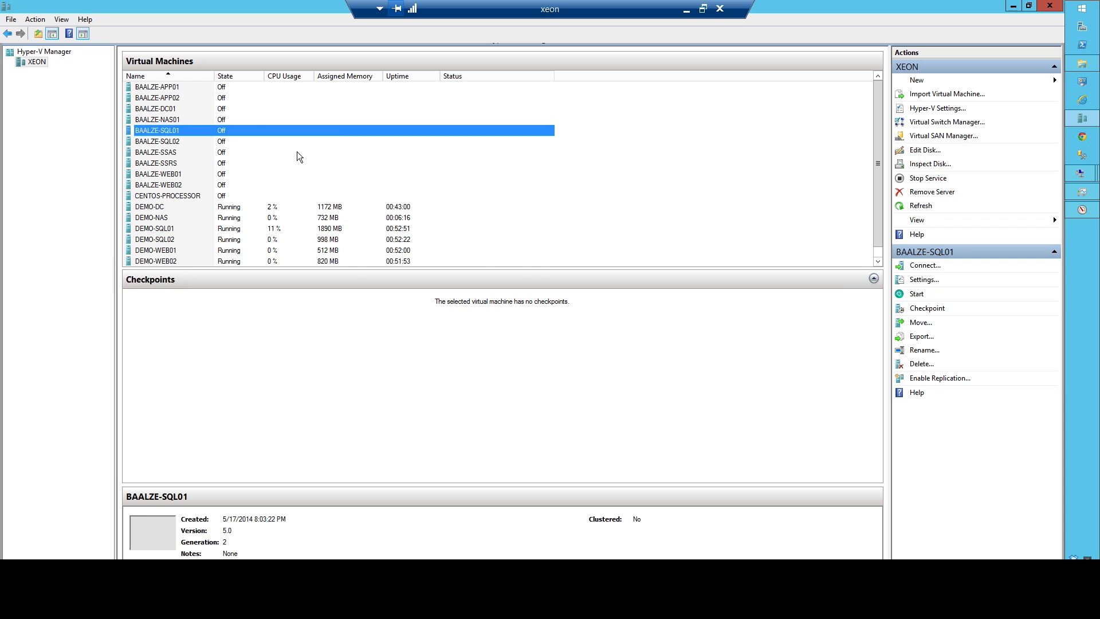
click(419, 221)
click(641, 187)
click(641, 188)
click(641, 188)
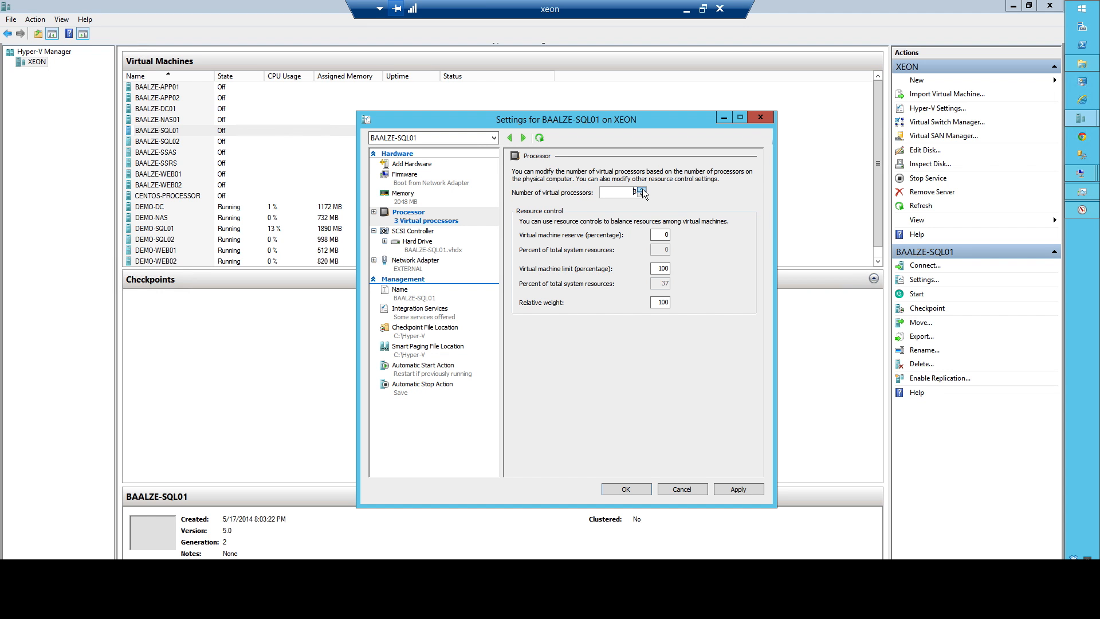
click(641, 188)
click(642, 188)
click(641, 188)
click(641, 188)
- Change the checkpoint and Smart Paging file locations of BAALZE-SQL01 to e:\Hyper-V
click(427, 333)
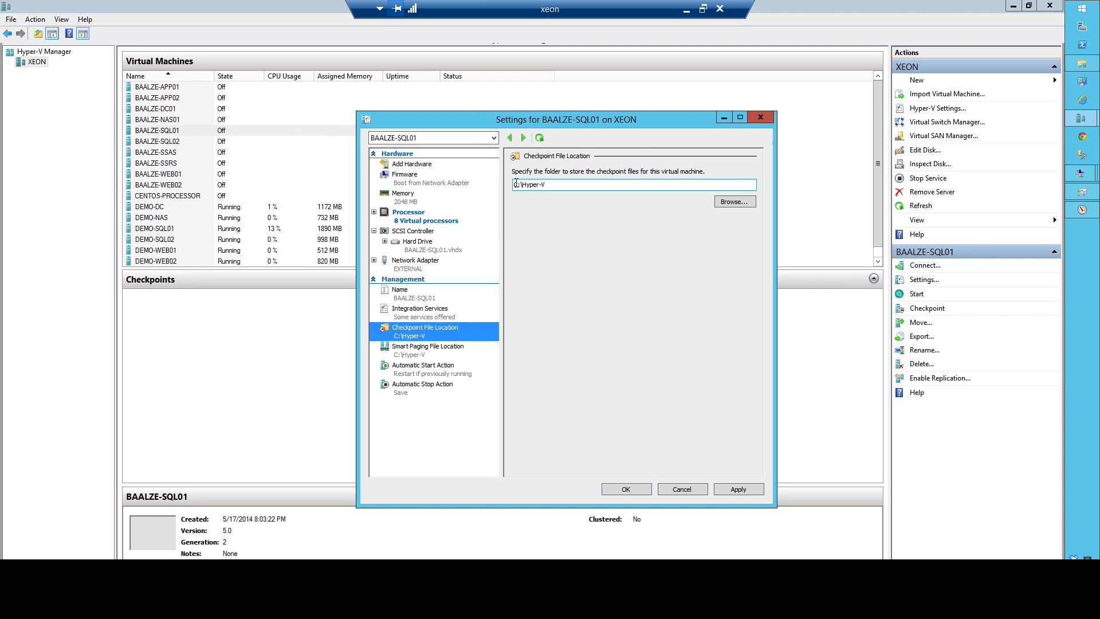
drag(519, 185, 504, 185)
text(e)
click(435, 347)
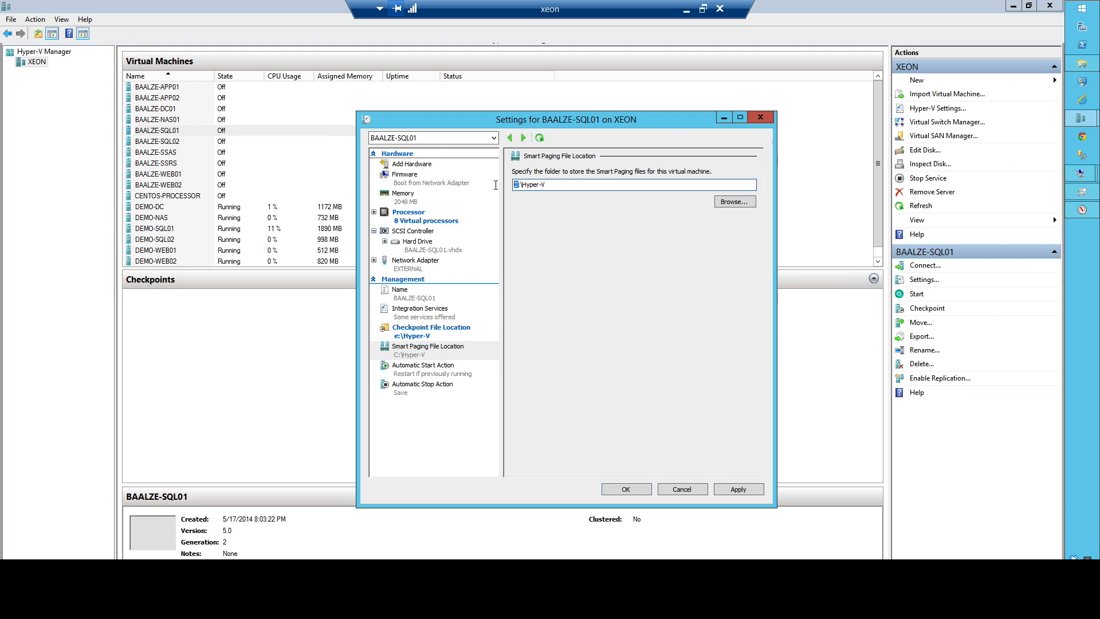
text(e)
- Make BAALZE-SQL01 always start automatically and shut down its guest operating system when the host shuts down
click(430, 366)
click(545, 225)
click(429, 384)
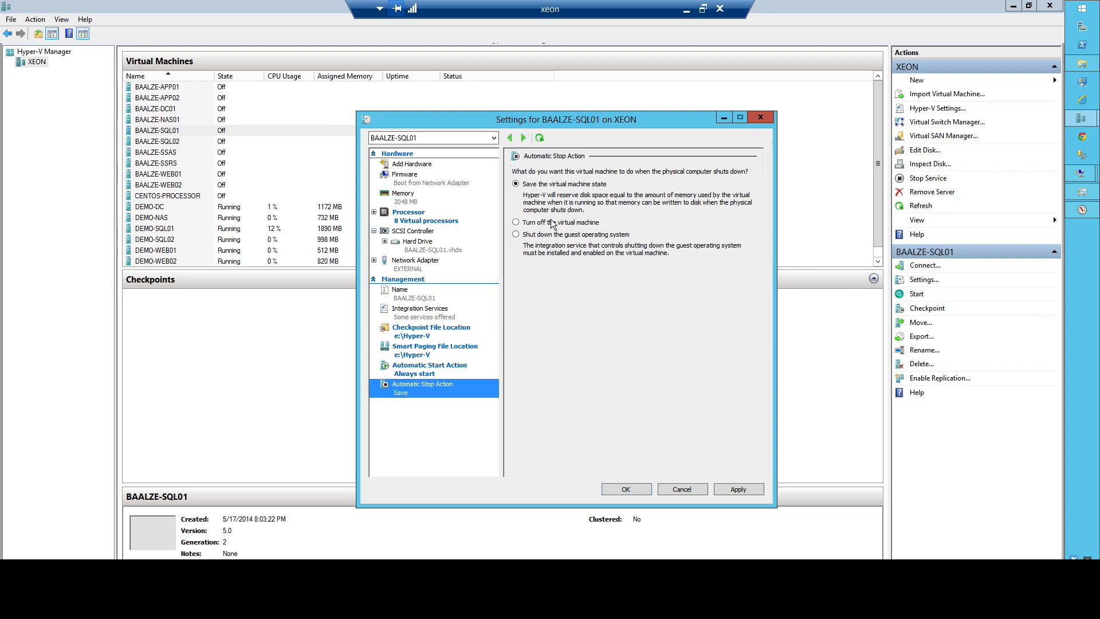
click(511, 226)
- Add a second network adapter to BAALZE-SQL01 and connect it to the INTERNAL switch
click(457, 166)
click(537, 204)
click(734, 249)
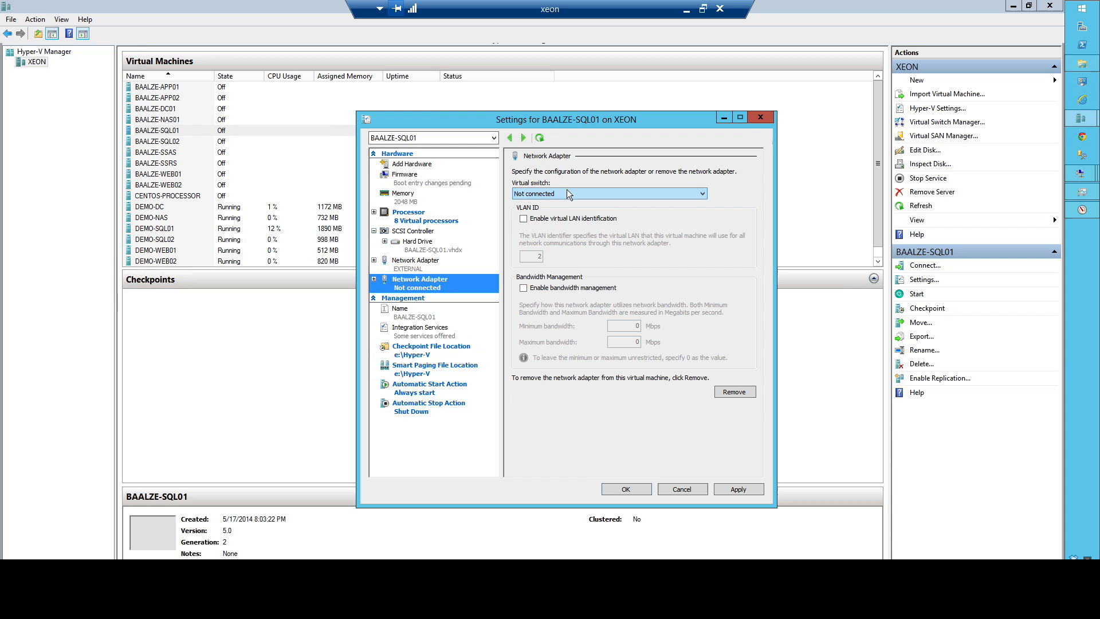
click(566, 192)
click(548, 211)
- Add a third network adapter to BAALZE-SQL01 on the INTERNAL switch and save the settings
click(445, 165)
click(733, 250)
click(559, 193)
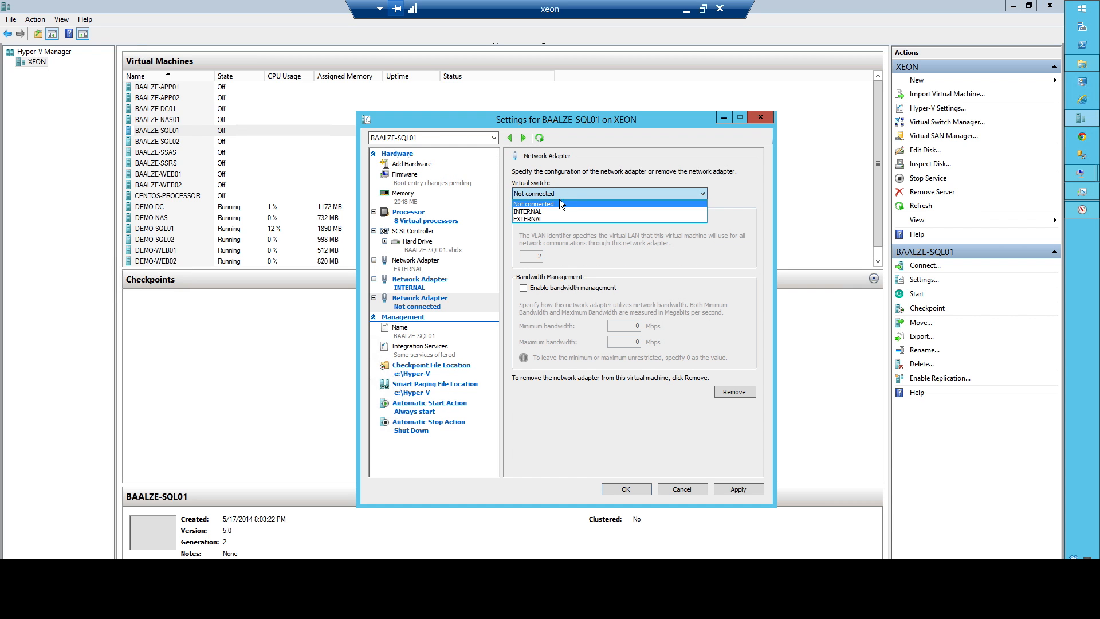
click(561, 212)
click(625, 489)
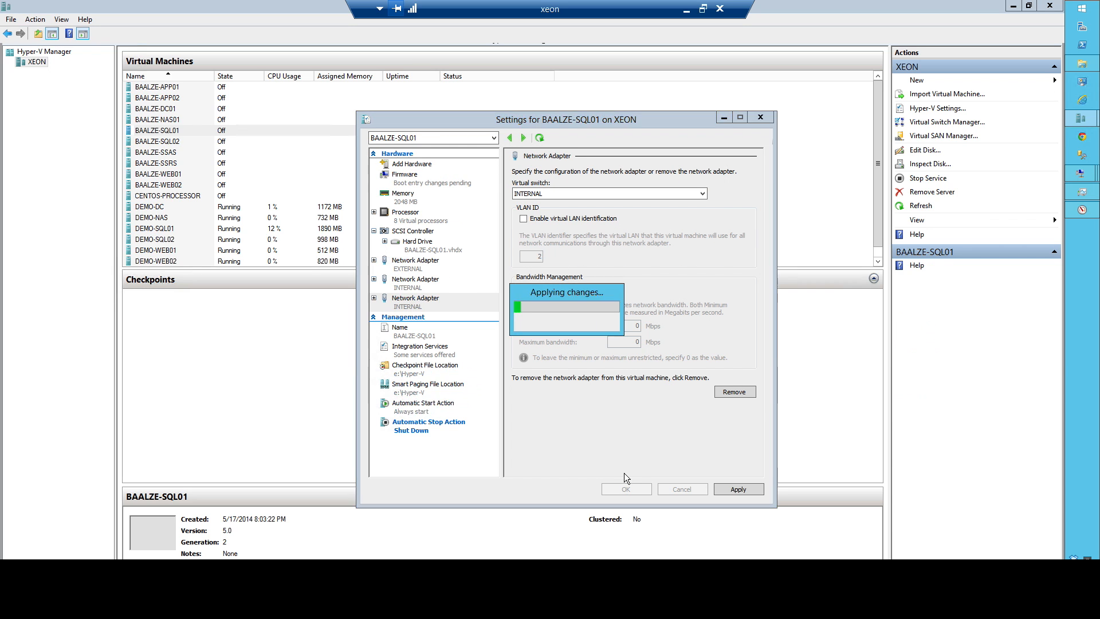
- Open the settings of BAALZE-SQL02 and set its number of virtual processors to 8
right_click(182, 141)
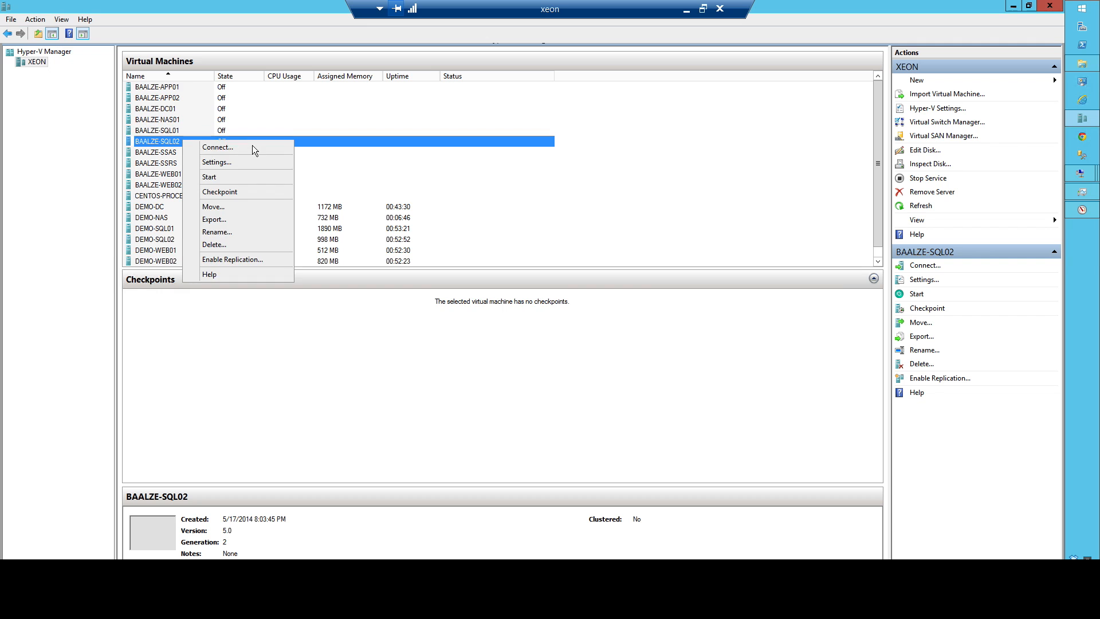
click(252, 162)
click(422, 222)
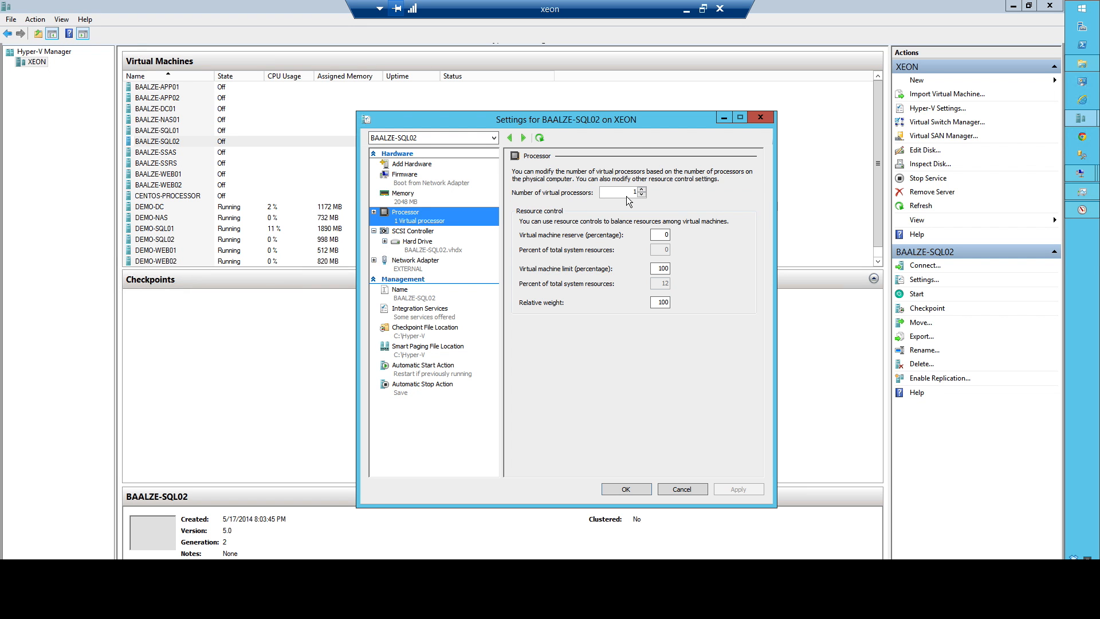
double_click(626, 196)
text(8)
- Change the checkpoint and Smart Paging file locations of BAALZE-SQL02 to e:\Hyper-V
click(430, 329)
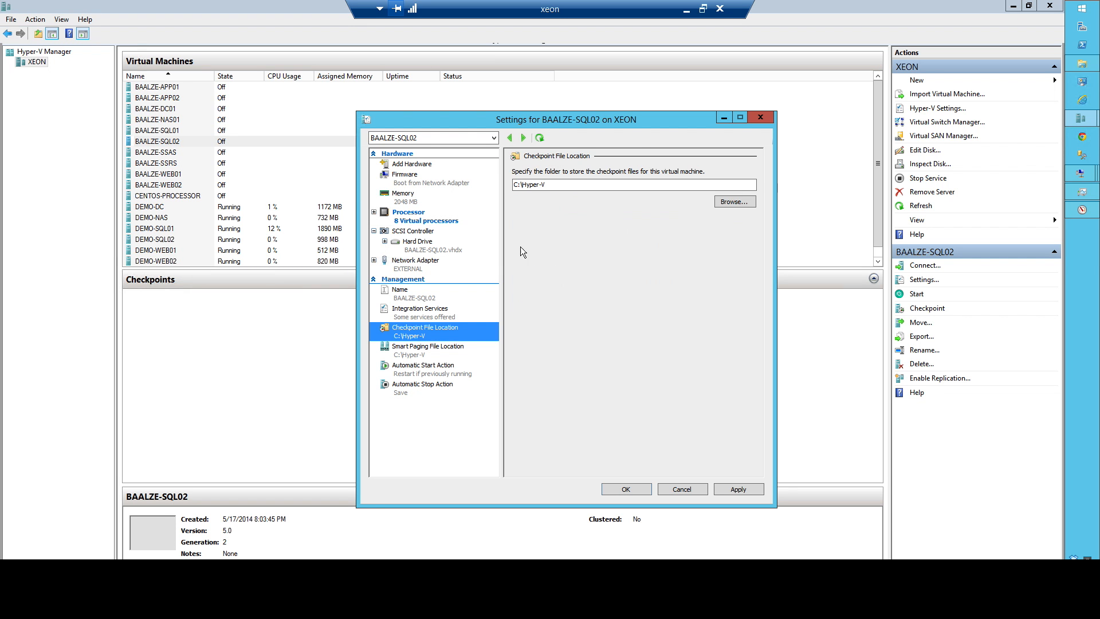
drag(517, 185, 493, 179)
text(e)
click(422, 350)
text(er-V)
- Make BAALZE-SQL02 always start automatically and shut down its guest operating system when the host shuts down
click(426, 370)
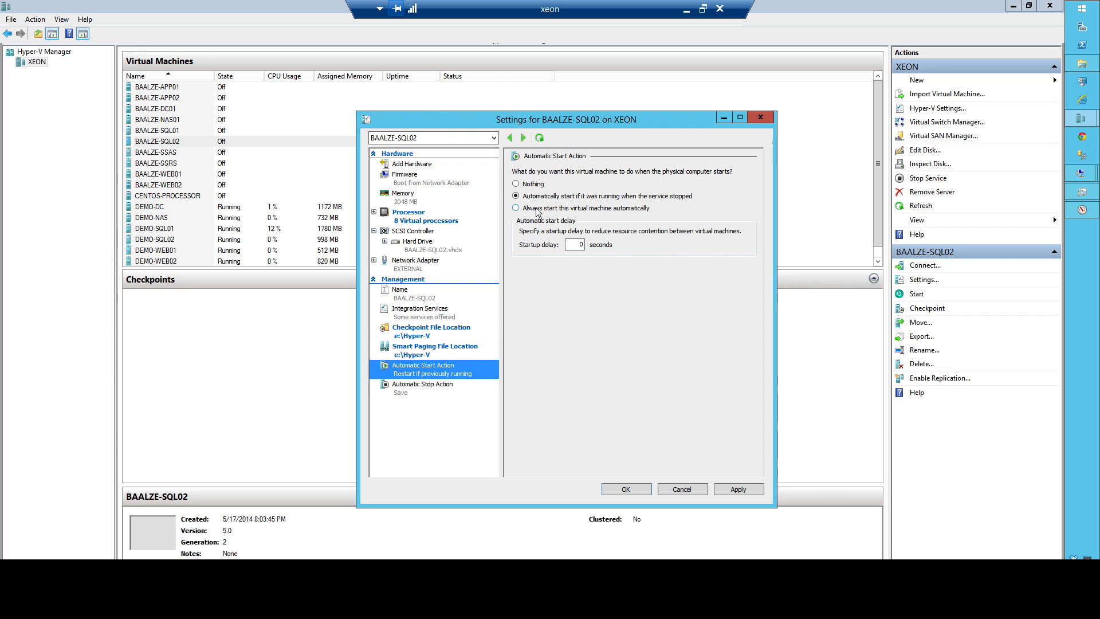
click(515, 208)
click(428, 388)
click(516, 234)
- Add a second network adapter to BAALZE-SQL02 and connect it to the INTERNAL switch
click(412, 163)
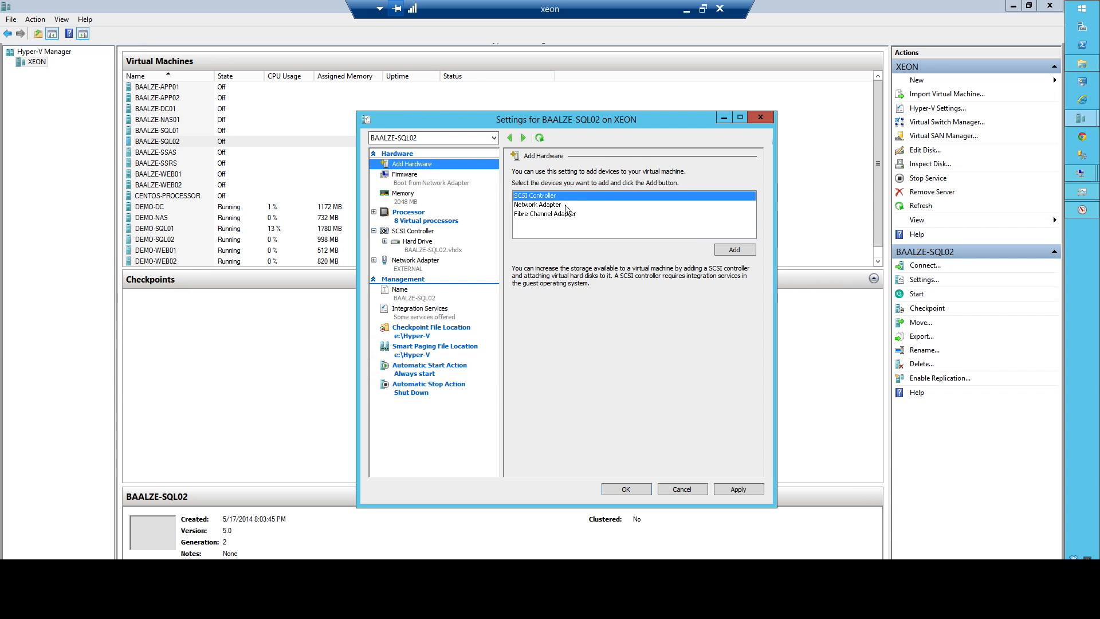
click(565, 204)
click(733, 248)
click(573, 195)
click(561, 212)
- Add a third network adapter to BAALZE-SQL02 on the INTERNAL switch and save the settings
click(412, 164)
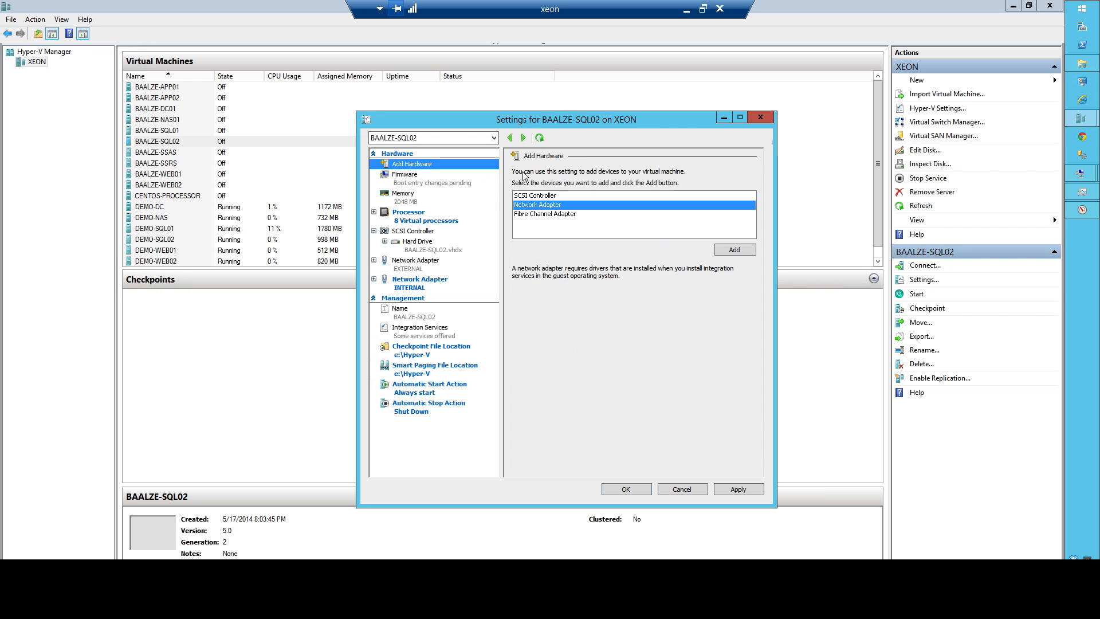
click(723, 248)
click(578, 194)
click(550, 211)
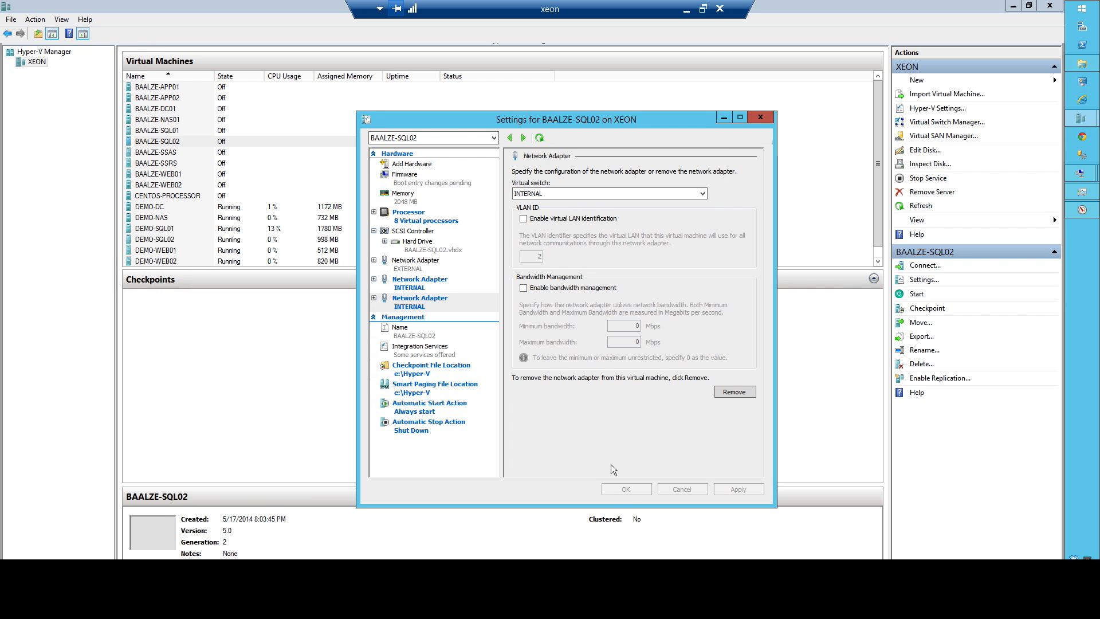
- Open the settings of BAALZE-SSAS and set its number of virtual processors to 8
right_click(171, 150)
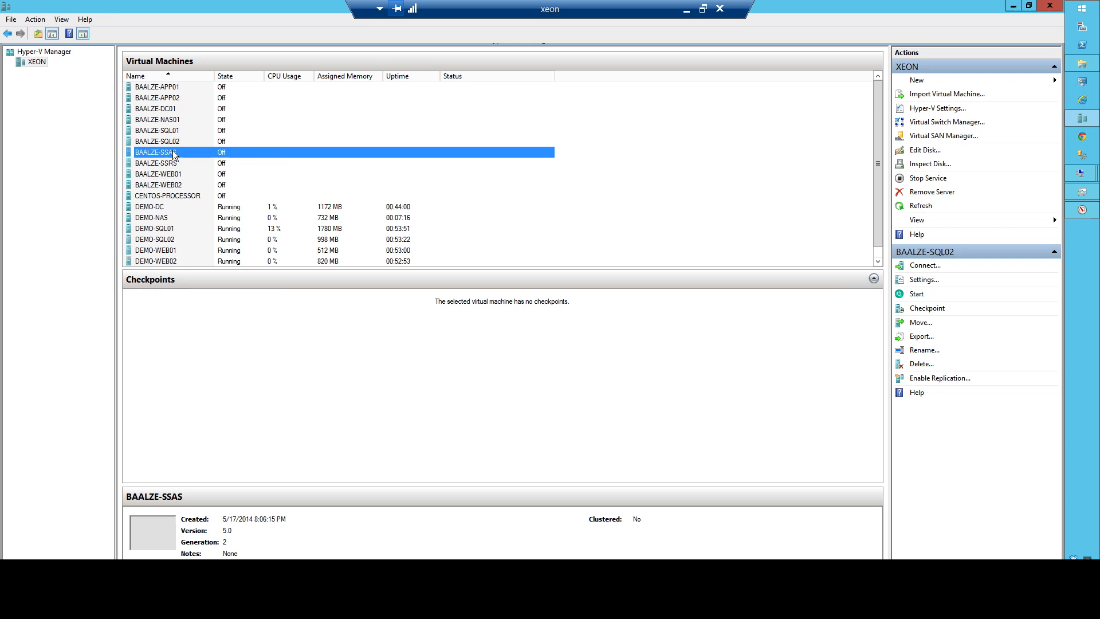
click(207, 175)
click(408, 212)
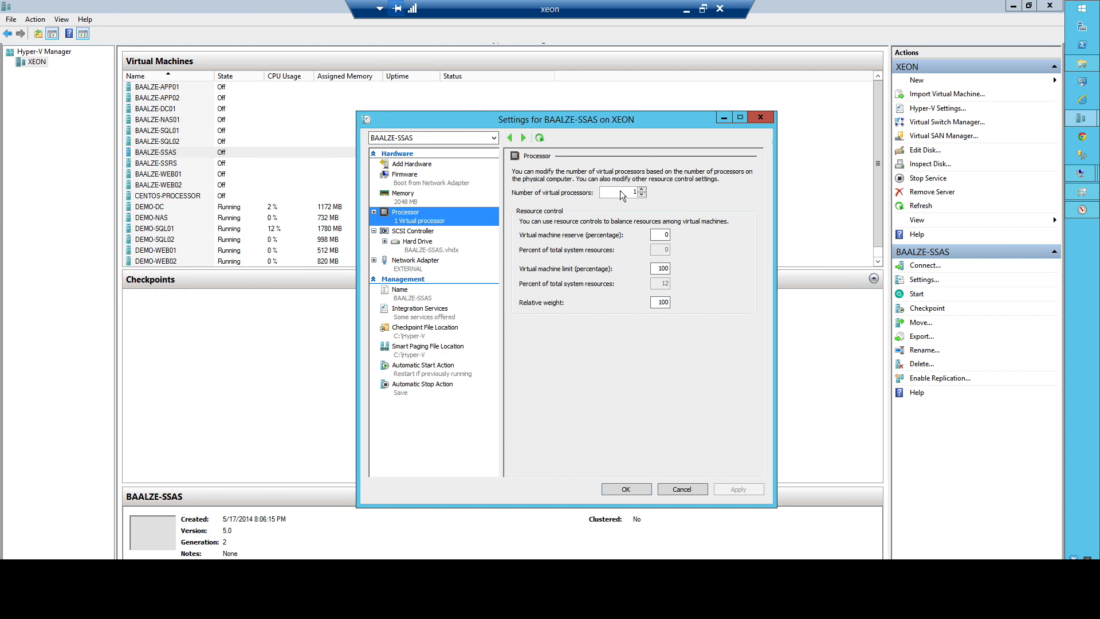
click(641, 189)
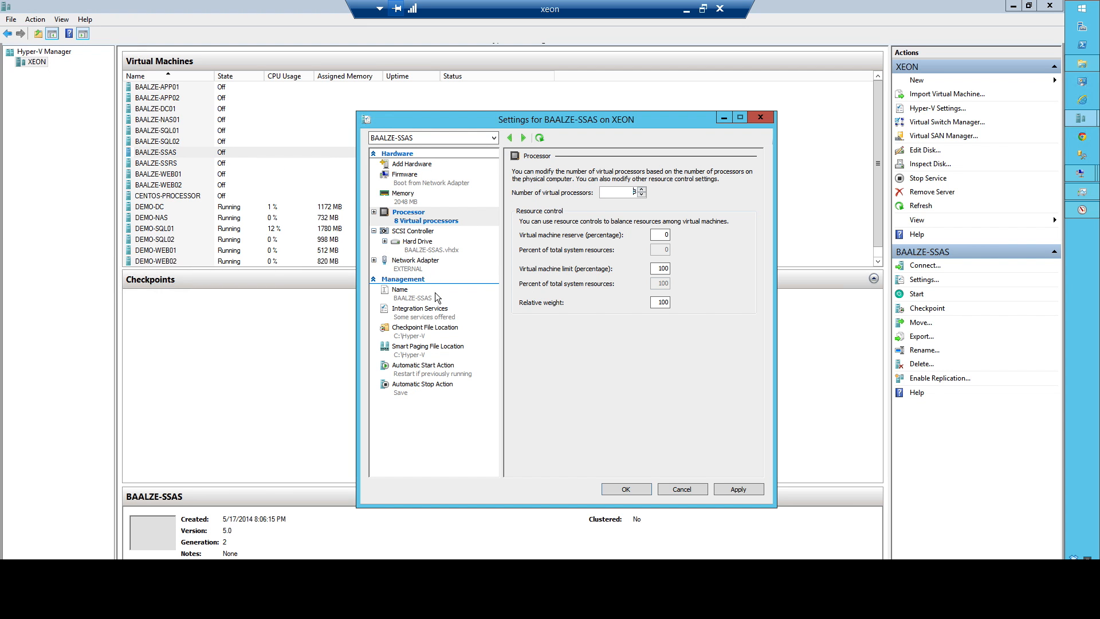
- Change the checkpoint and Smart Paging file locations of BAALZE-SSAS to e:\Hyper-V
click(436, 330)
drag(517, 185, 501, 183)
text(e:\Hyper-V)
click(433, 354)
text(er-V)
- Make BAALZE-SSAS always start automatically and shut down its guest operating system when the host shuts down
click(429, 367)
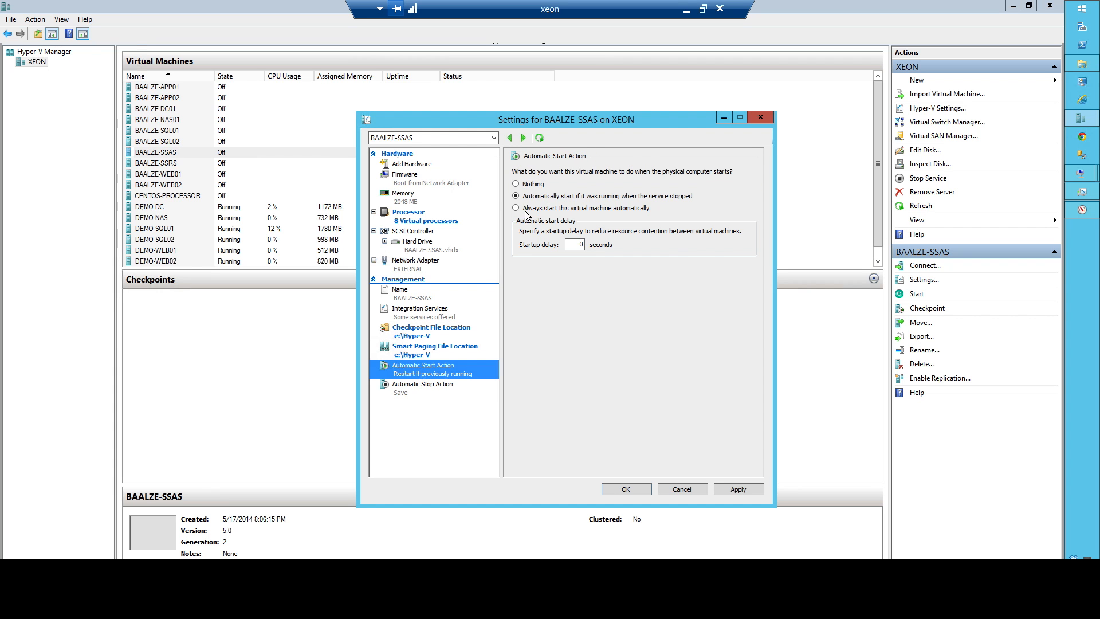
click(516, 207)
click(429, 385)
click(527, 235)
- Add a second network adapter to BAALZE-SSAS and connect it to the INTERNAL switch
click(411, 164)
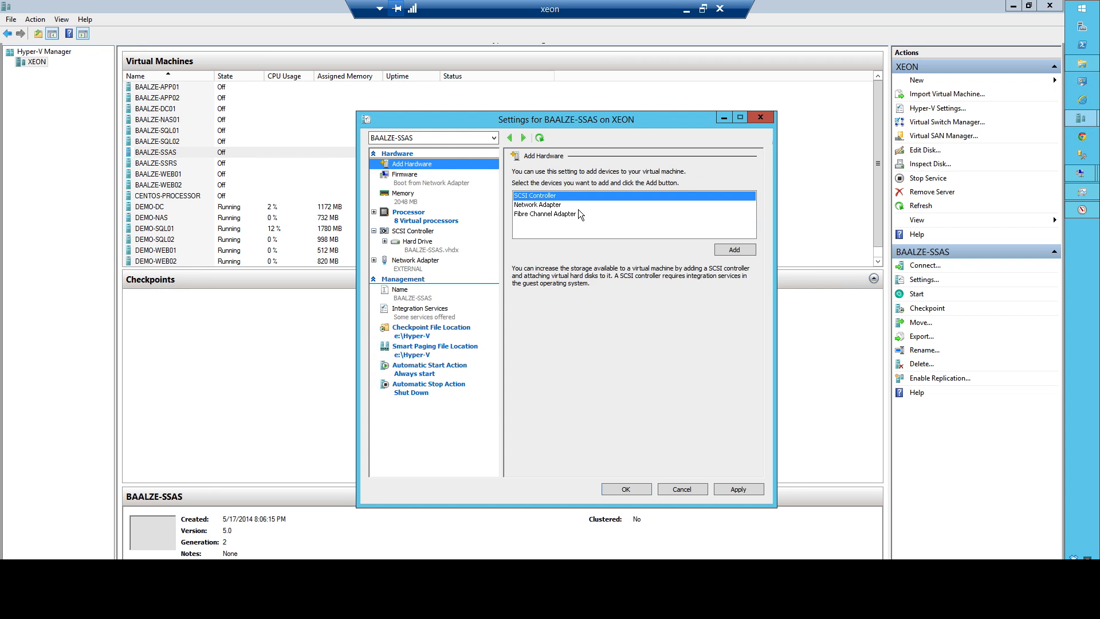
click(536, 201)
click(729, 246)
click(608, 193)
- Add a third network adapter to BAALZE-SSAS on the INTERNAL switch and save the settings
click(411, 163)
click(539, 203)
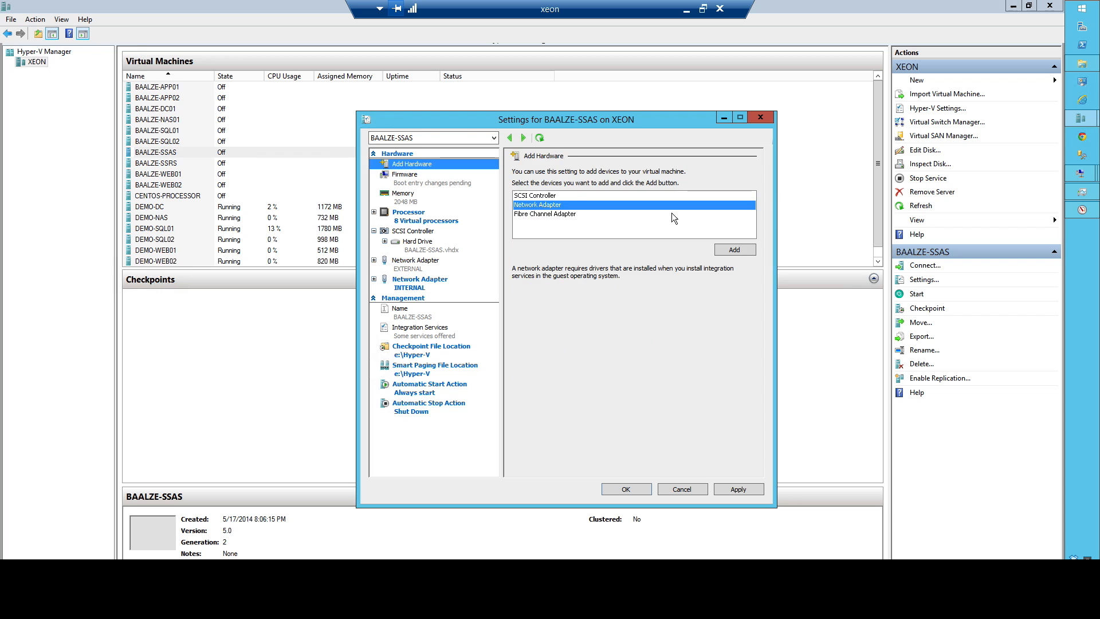
click(735, 248)
click(589, 194)
click(531, 219)
click(620, 486)
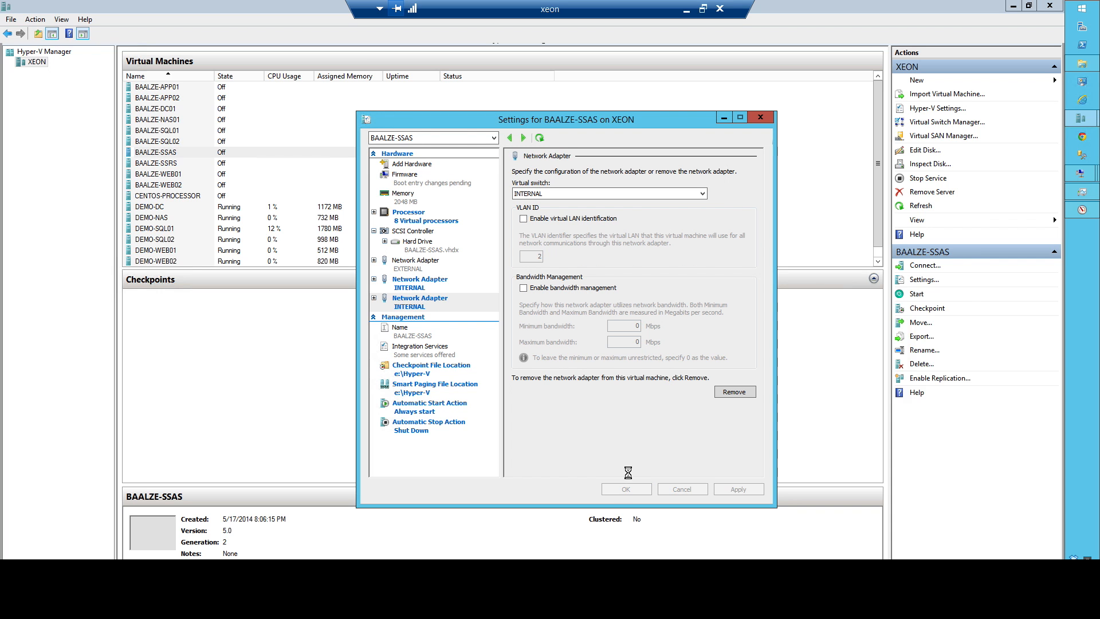
- Open the settings of BAALZE-SSRS and set its number of virtual processors to 8
right_click(172, 163)
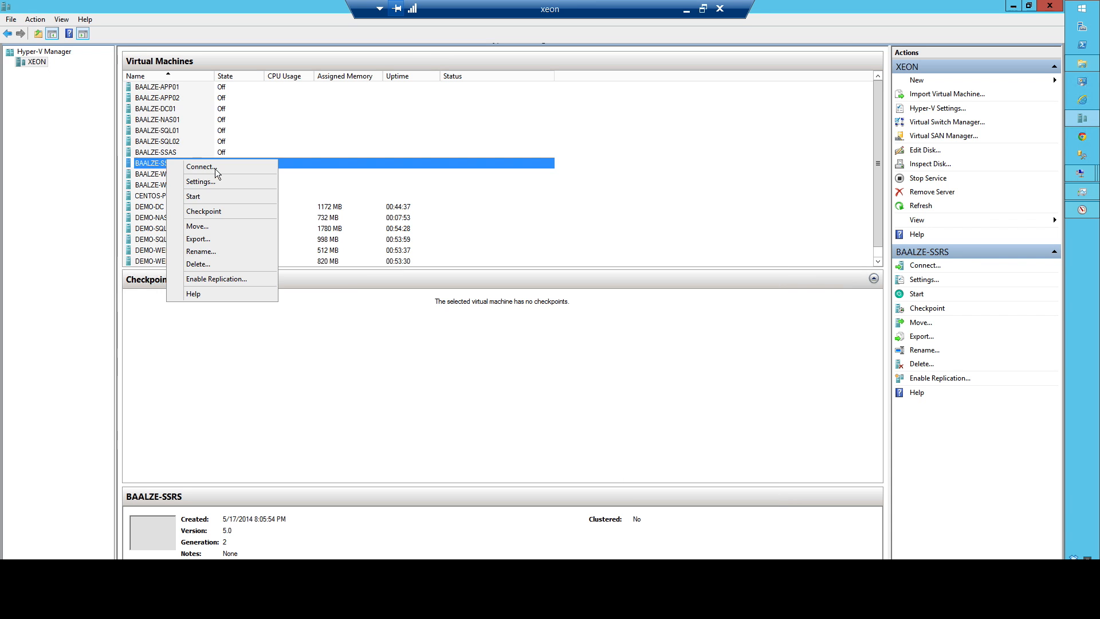
click(195, 190)
click(406, 212)
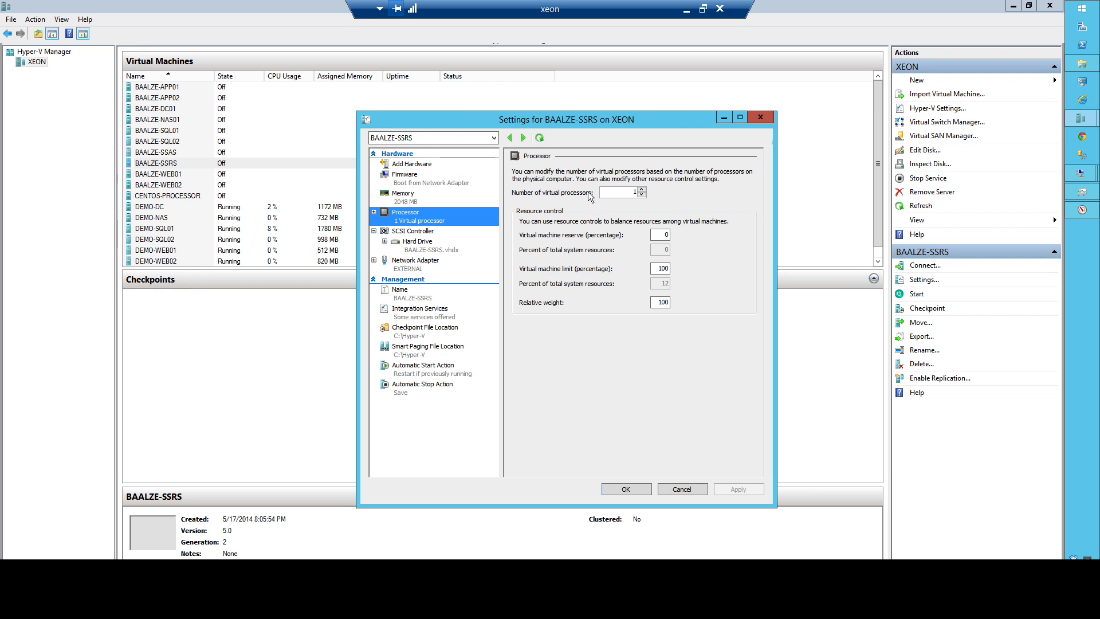
click(642, 189)
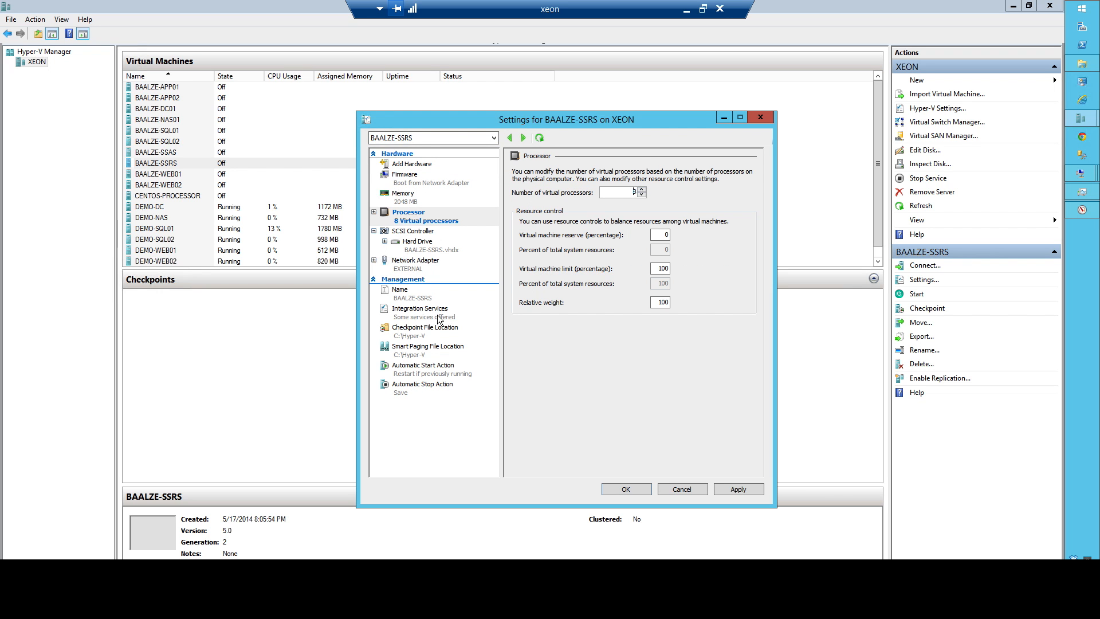
- Change the checkpoint and Smart Paging file locations of BAALZE-SSRS to e:\Hyper-V
click(424, 329)
text(e)
click(442, 349)
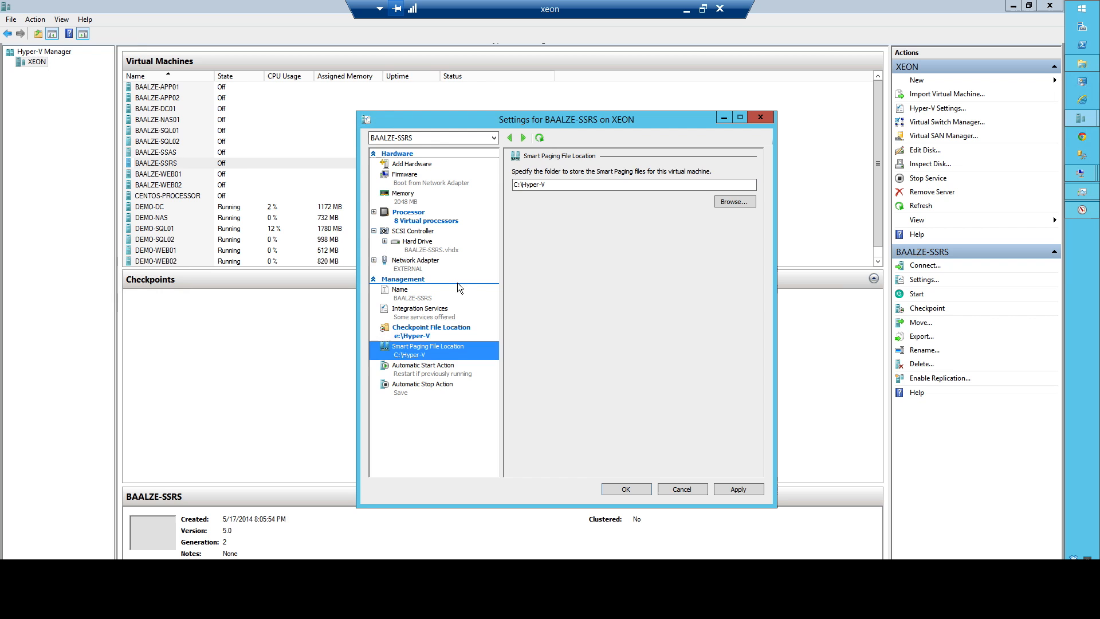
drag(518, 185, 501, 179)
text(e)
- Make BAALZE-SSRS always start automatically and shut down its guest operating system when the host shuts down
click(448, 370)
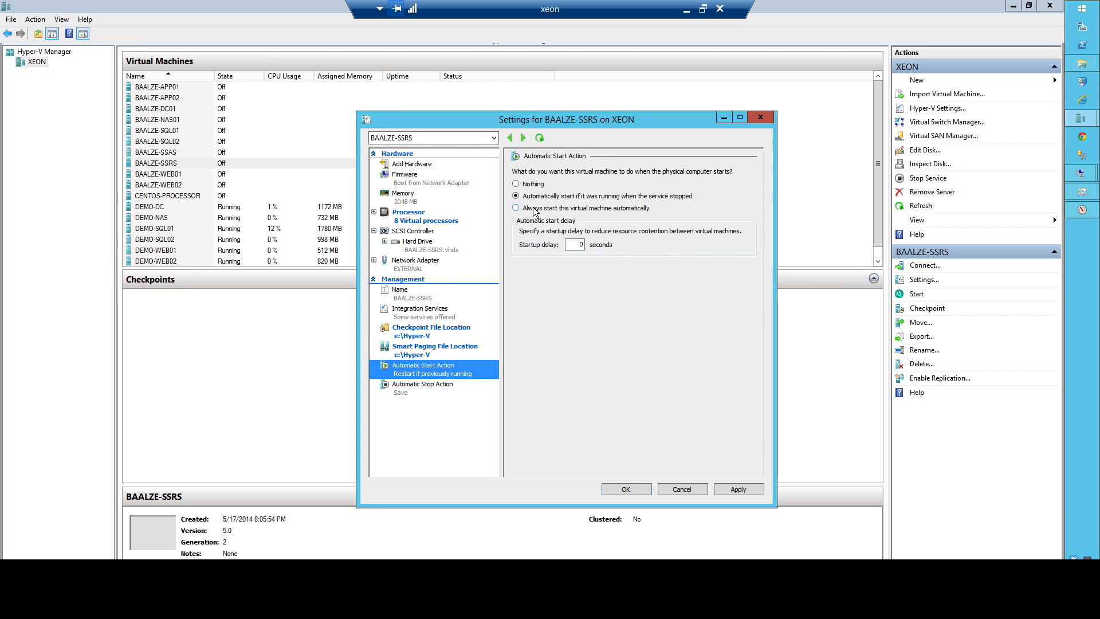
click(533, 210)
click(440, 386)
click(524, 235)
- Add a second network adapter to BAALZE-SSRS and connect it to the INTERNAL switch
click(413, 166)
click(574, 205)
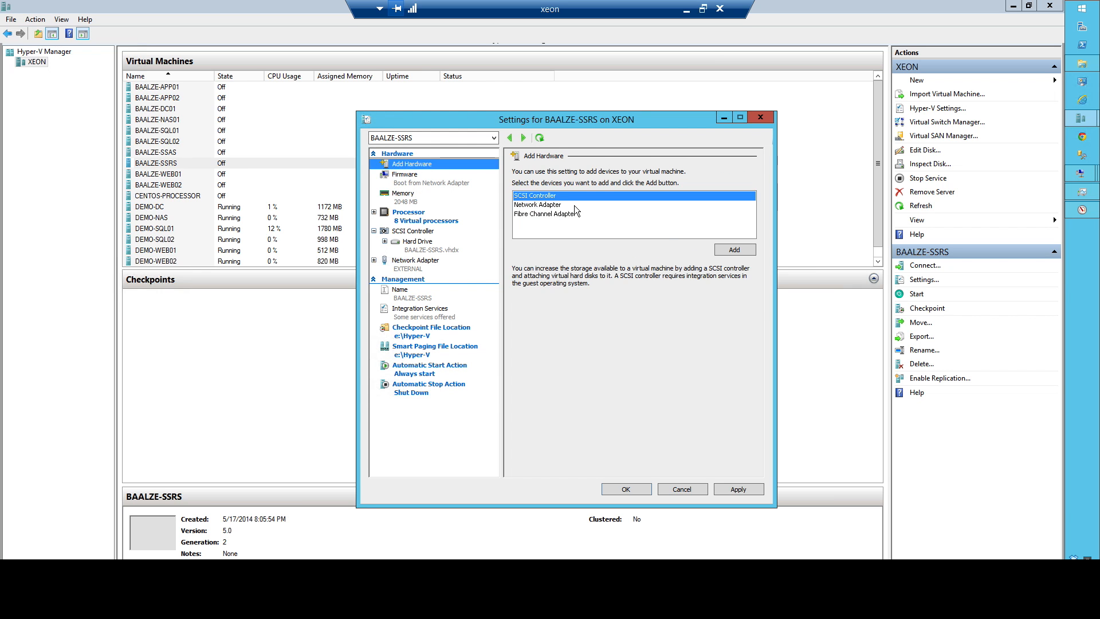
click(739, 218)
click(553, 194)
click(545, 211)
- Add a third network adapter to BAALZE-SSRS on the INTERNAL switch and save the settings
click(430, 164)
click(573, 205)
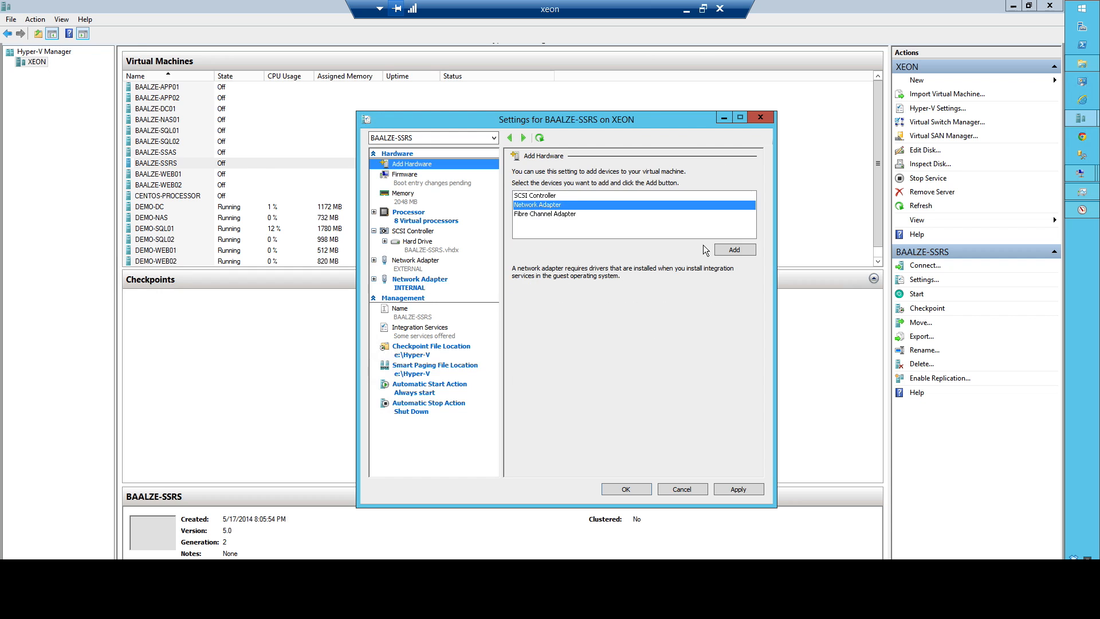
click(725, 248)
click(551, 195)
click(549, 211)
click(631, 487)
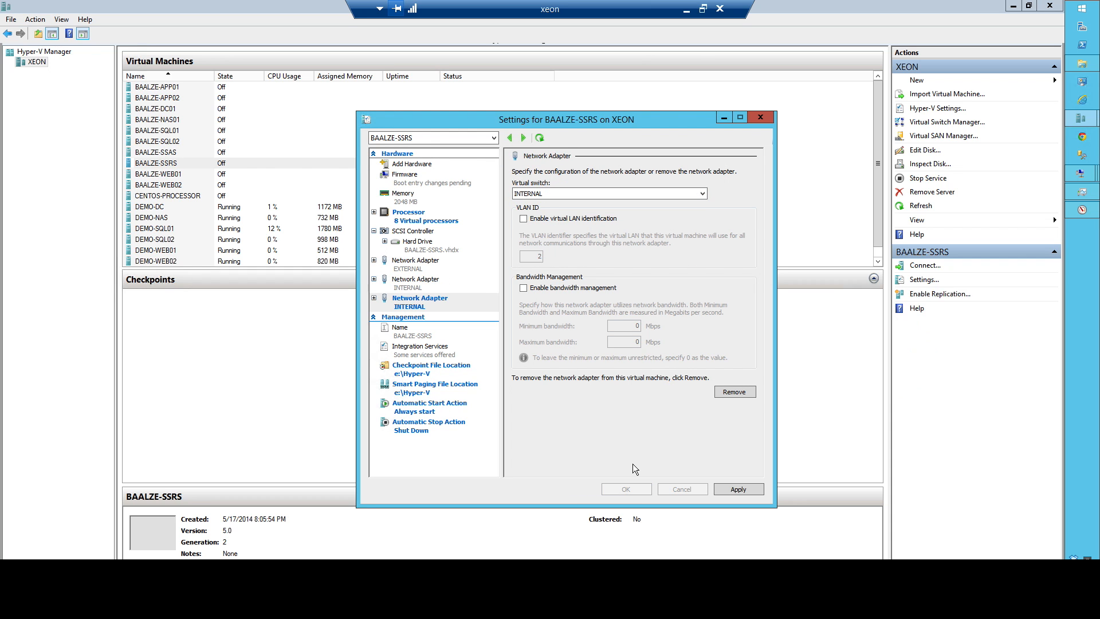
- Open the settings of BAALZE-WEB01 and set its number of virtual processors to 8
click(193, 173)
right_click(194, 173)
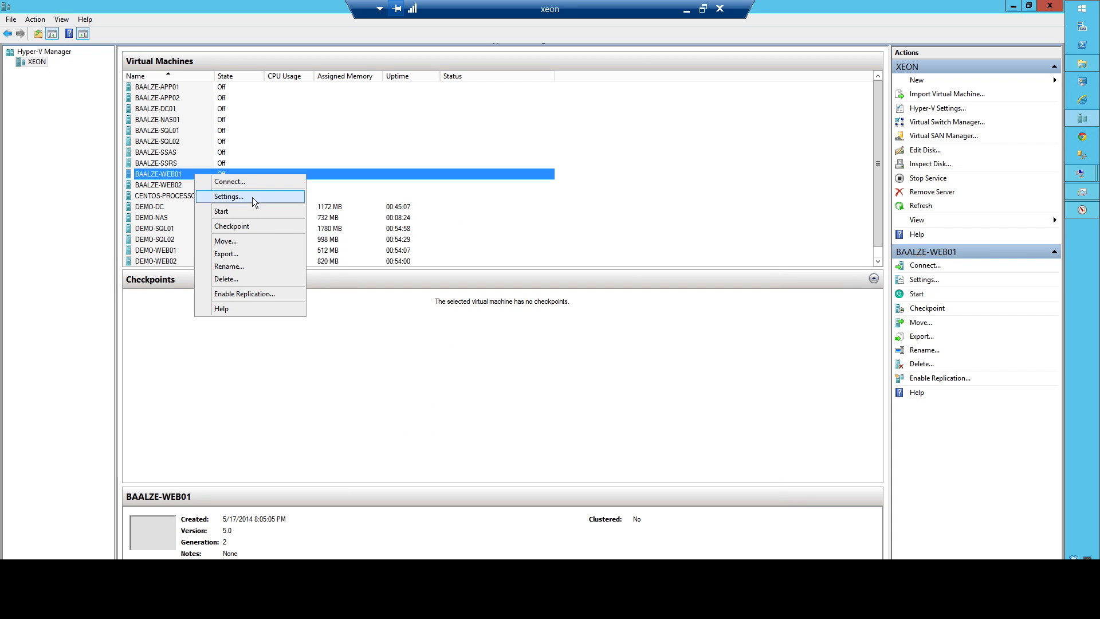
click(252, 197)
click(415, 215)
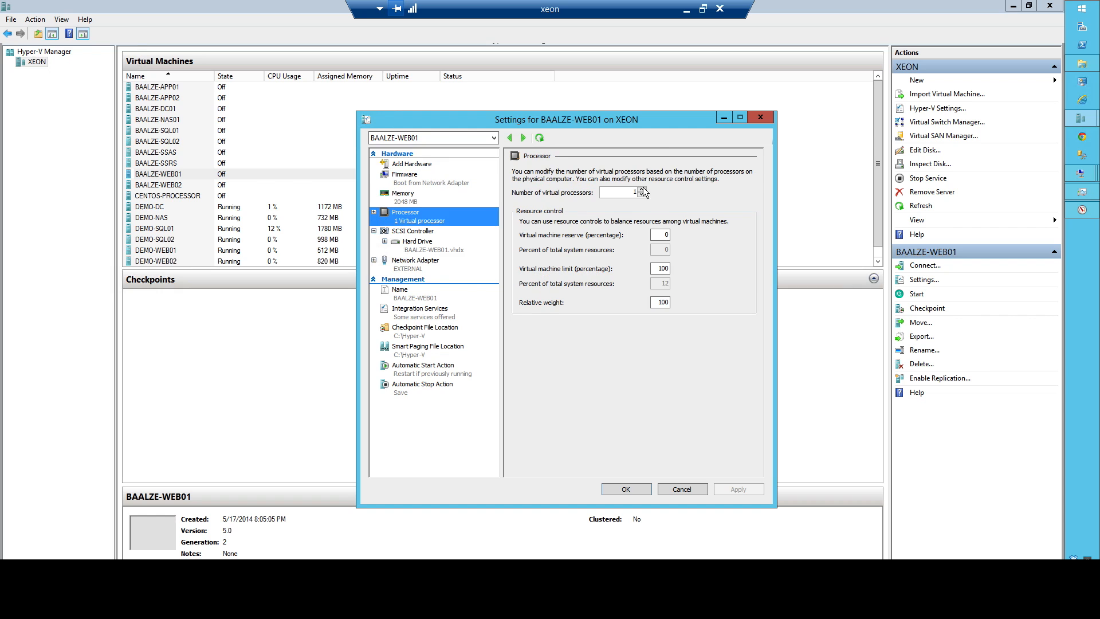
click(641, 190)
click(641, 190)
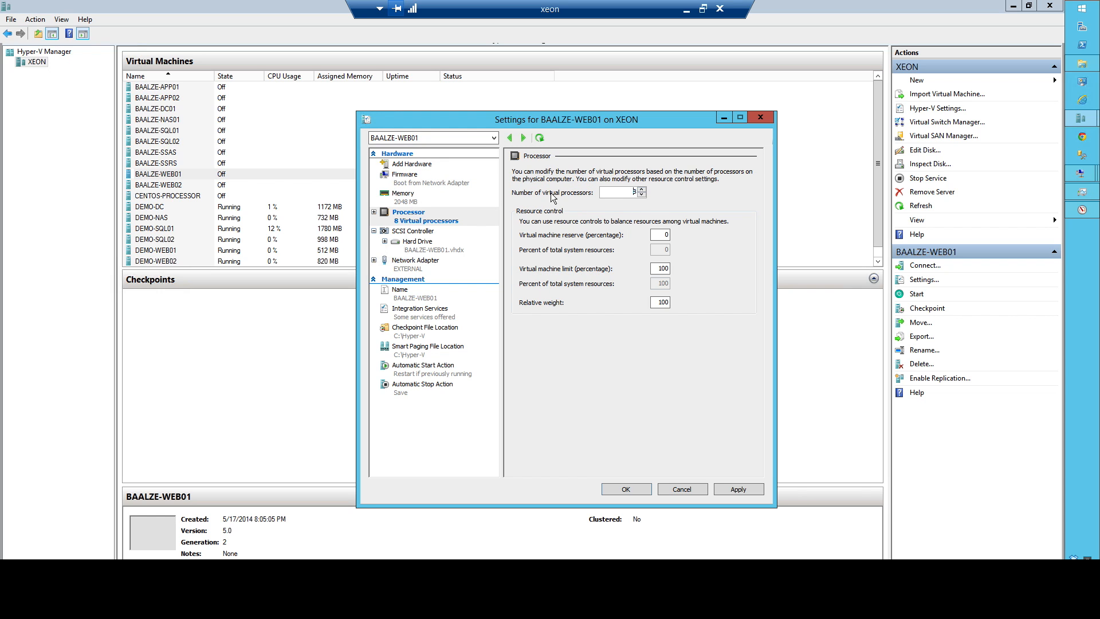
- Change the checkpoint and Smart Paging file locations of BAALZE-WEB01 to e:\Hyper-V
click(429, 331)
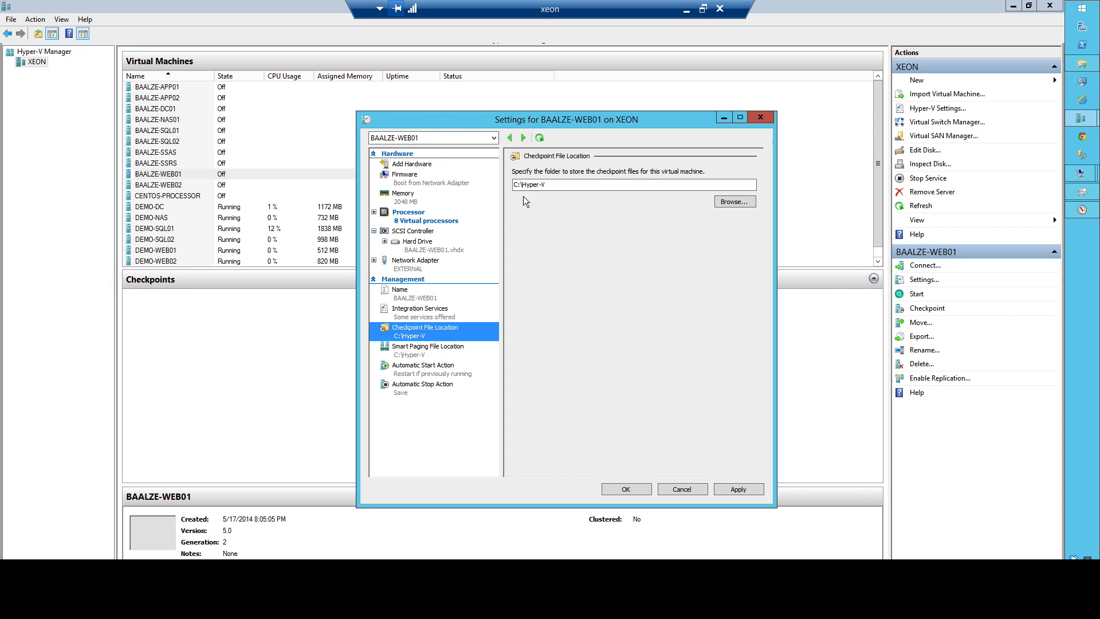
text(e)
click(457, 350)
drag(514, 185, 519, 185)
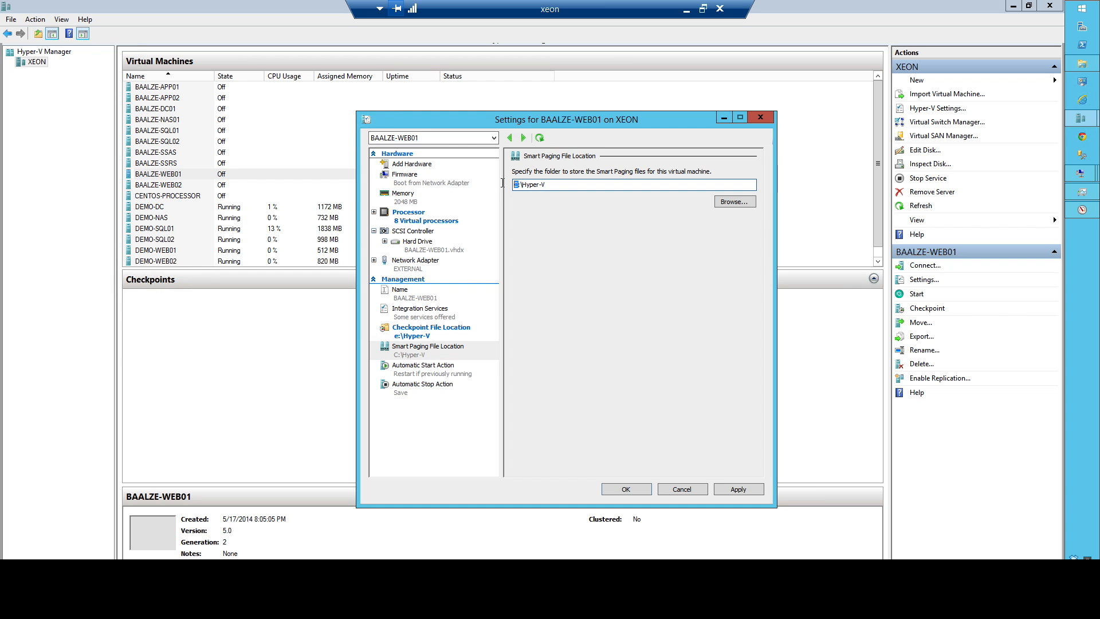
text(e)
- Make BAALZE-WEB01 always start automatically and shut down its guest operating system when the host shuts down
click(455, 368)
click(531, 208)
click(430, 385)
click(515, 233)
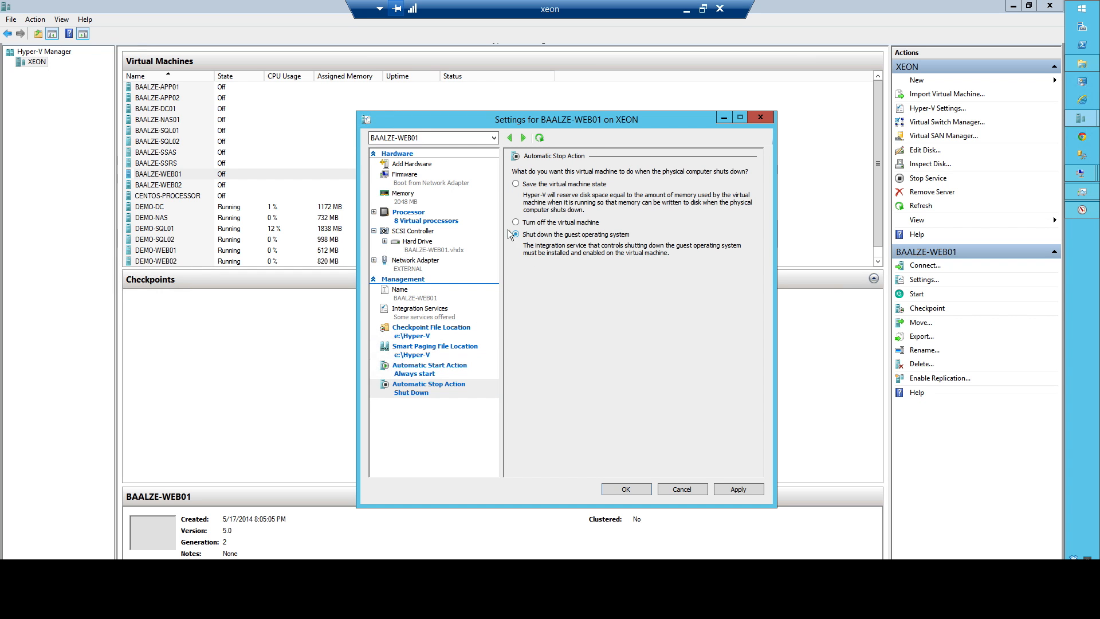
- Add a second network adapter to BAALZE-WEB01 and connect it to the INTERNAL switch
click(415, 164)
click(576, 205)
click(734, 250)
click(607, 193)
click(557, 216)
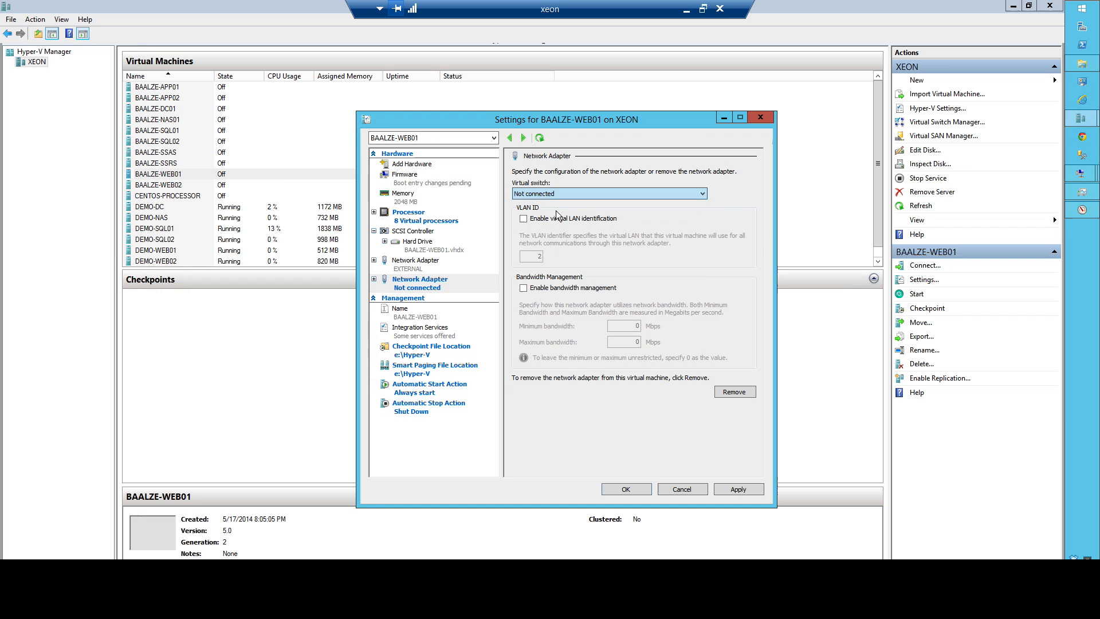
- Add a third network adapter to BAALZE-WEB01, connect it to the INTERNAL switch and apply the settings
click(415, 164)
click(734, 250)
click(607, 193)
click(557, 216)
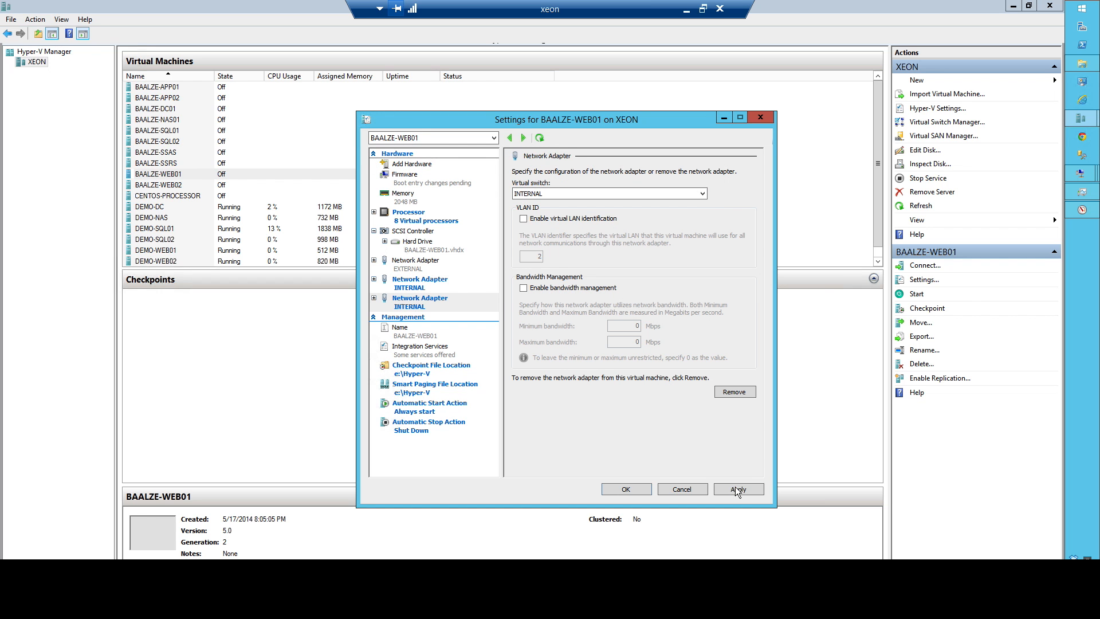
click(737, 489)
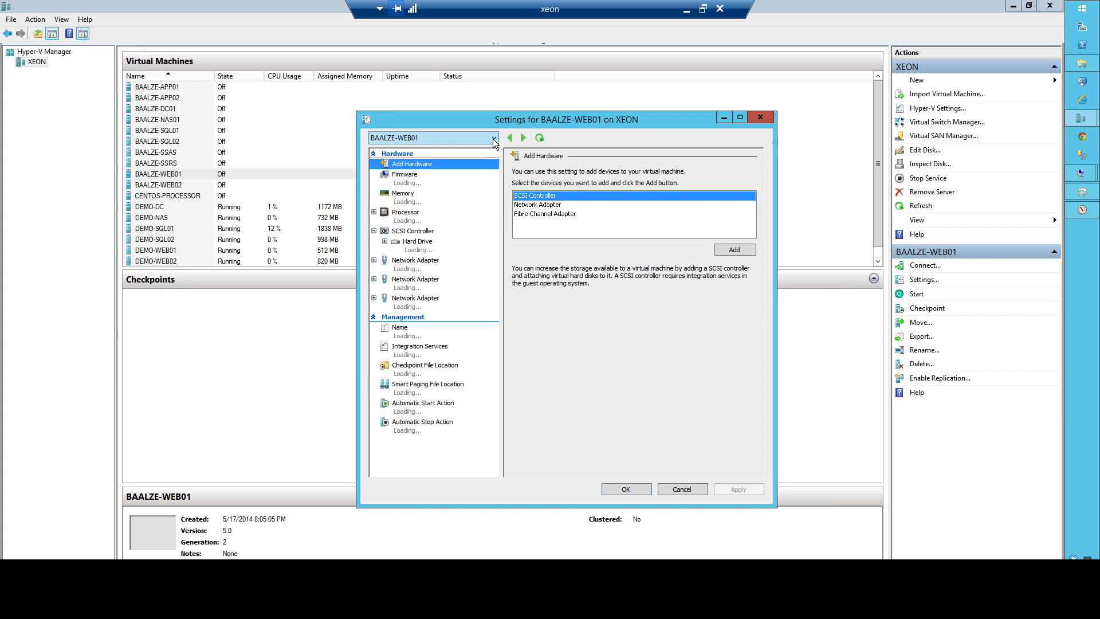
- Switch the settings to BAALZE-WEB02 and set its number of virtual processors to 8
click(487, 138)
click(424, 225)
click(408, 212)
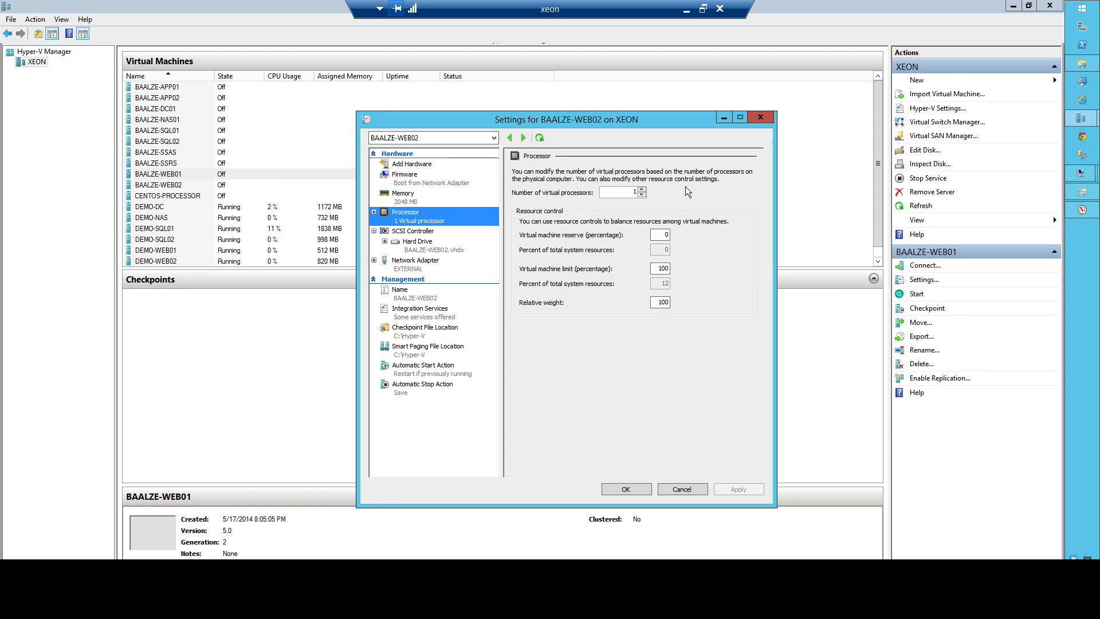
click(642, 189)
click(642, 189)
click(642, 190)
click(642, 189)
click(642, 189)
click(642, 189)
click(642, 190)
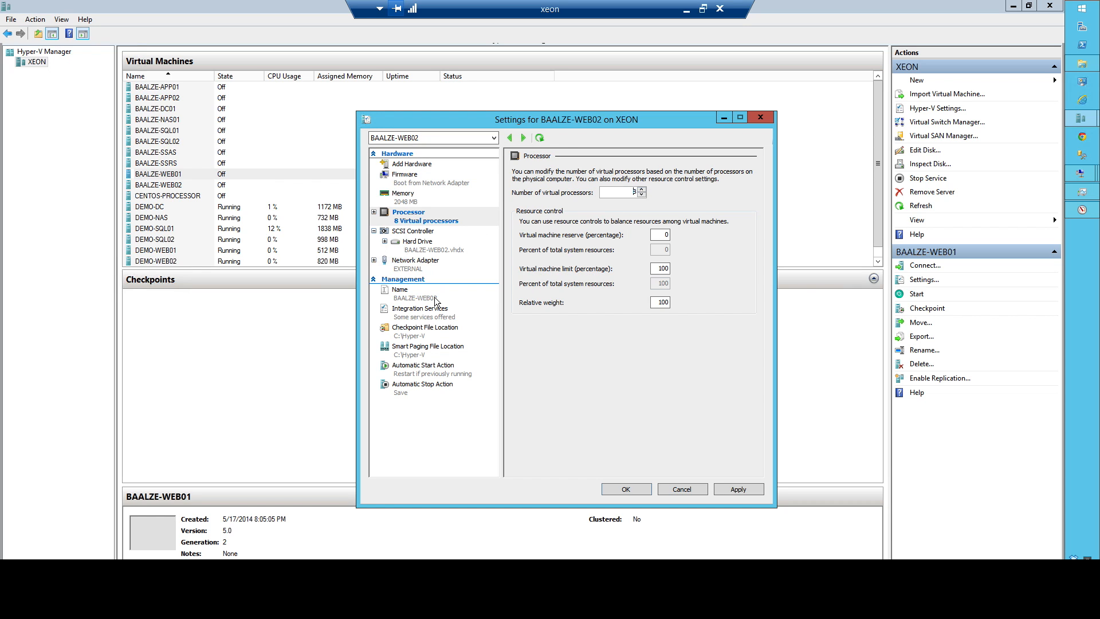
- Change the checkpoint and Smart Paging file locations of BAALZE-WEB02 to e:\Hyper-V
click(425, 327)
drag(518, 185, 495, 183)
text(e:\Hyper-V)
click(449, 347)
text(er-V)
- Make BAALZE-WEB02 always start automatically and shut down its guest operating system when the host shuts down
click(430, 367)
click(545, 206)
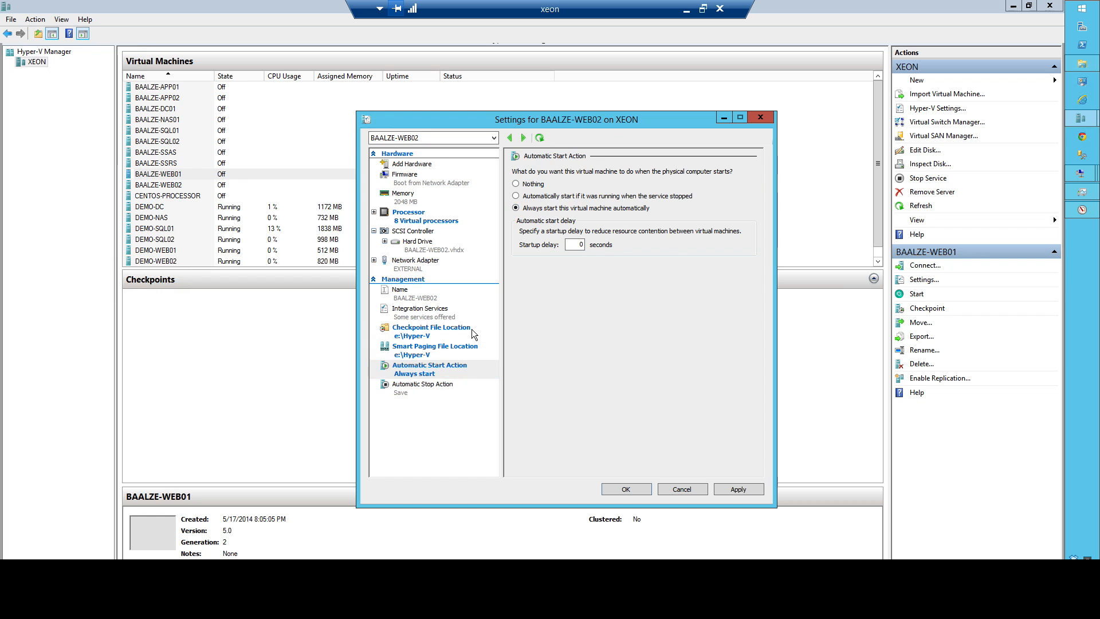
click(424, 386)
click(545, 236)
- Add a second network adapter to BAALZE-WEB02 and connect it to the INTERNAL switch
click(420, 163)
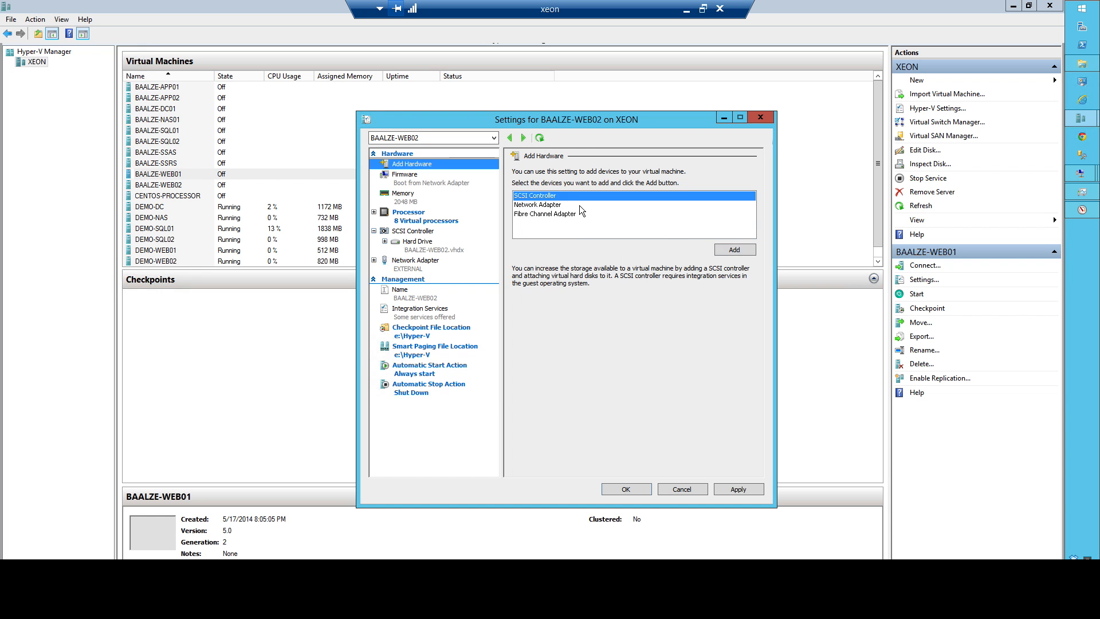
click(579, 205)
click(718, 249)
click(547, 193)
click(545, 211)
- Add a third network adapter to BAALZE-WEB02 on the INTERNAL switch, then apply and close the settings
click(412, 164)
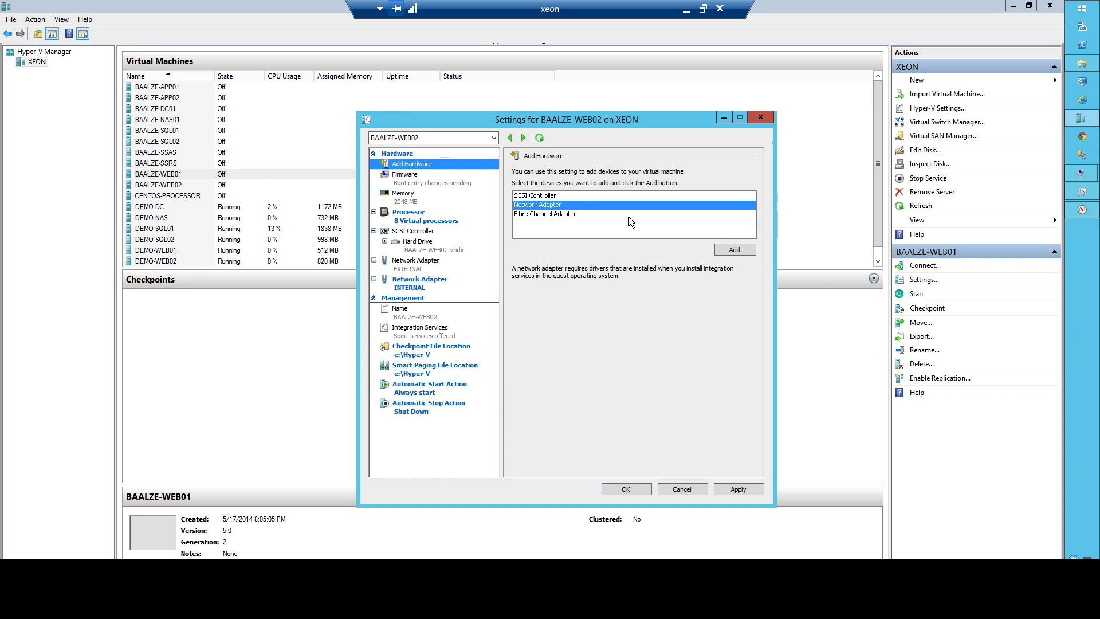
click(728, 251)
click(567, 194)
click(544, 211)
click(737, 489)
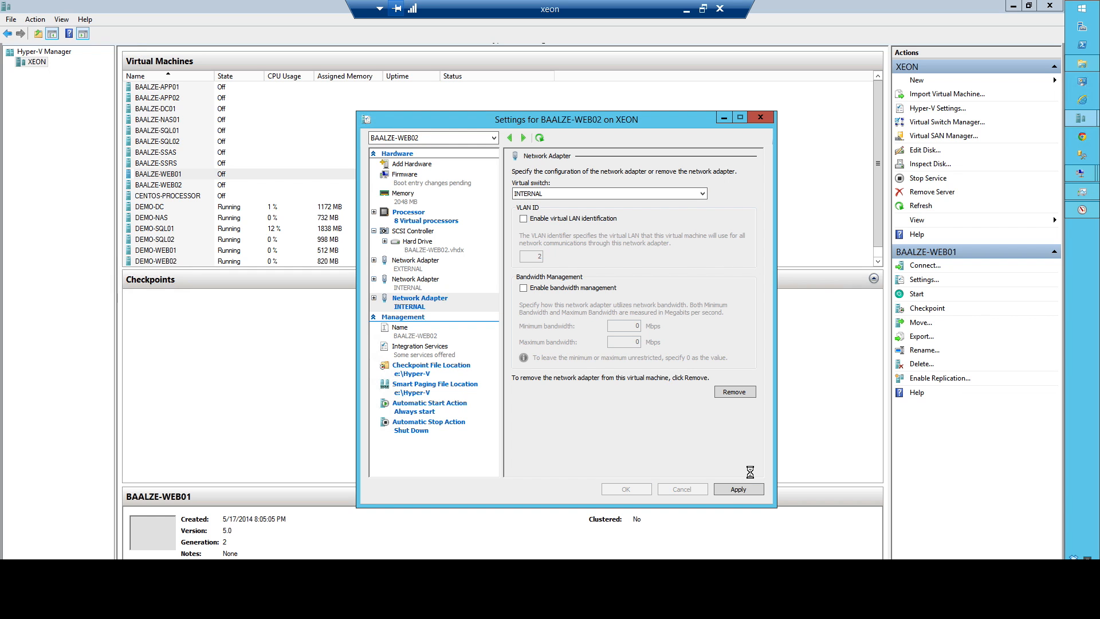
click(630, 488)
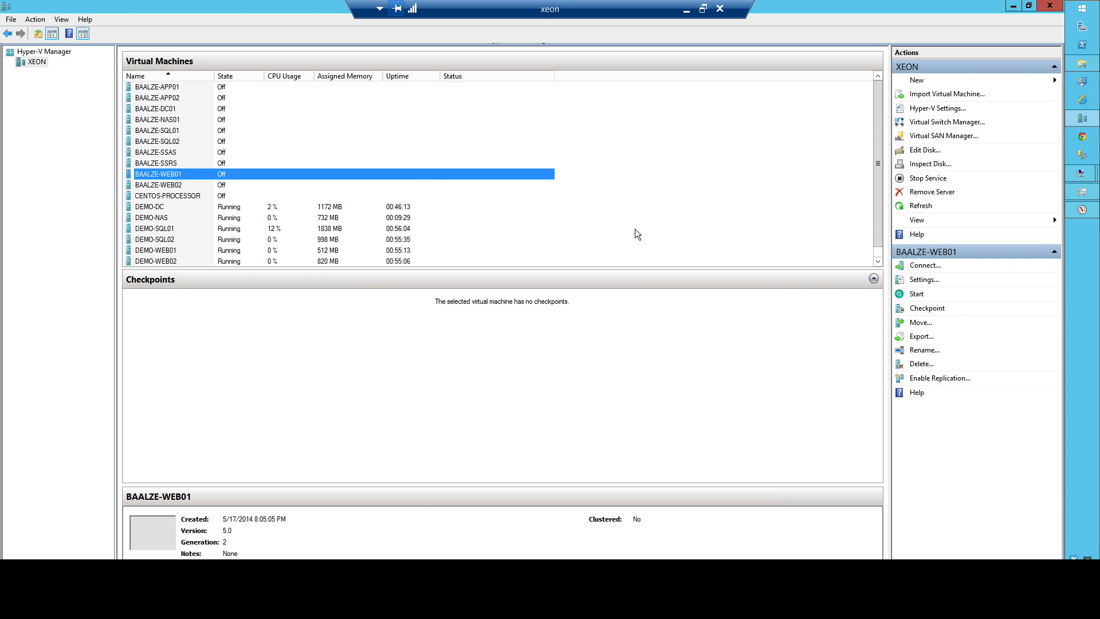